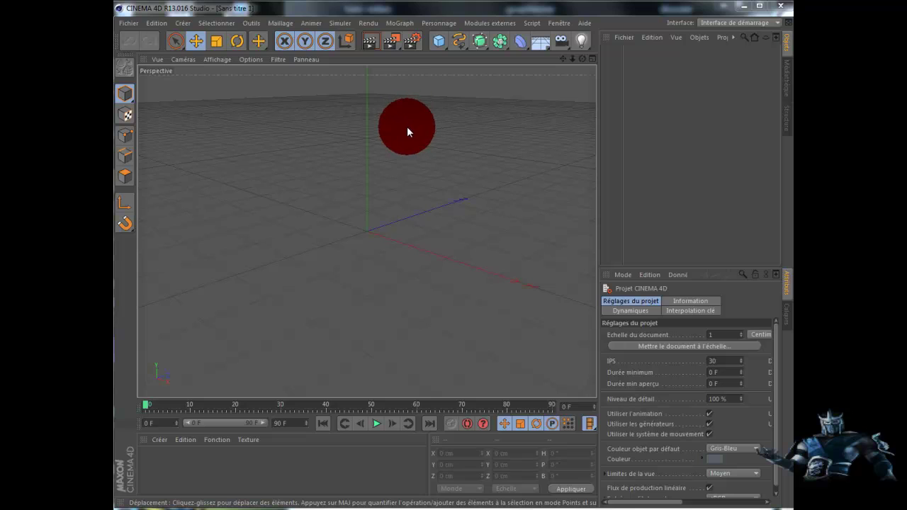
Add a MoGraph Mo Texte object to the empty scene and set its text alignment to Centré.
{"action": "left_click_drag", "start_coordinate": [407, 128], "coordinate": [386, 169]}
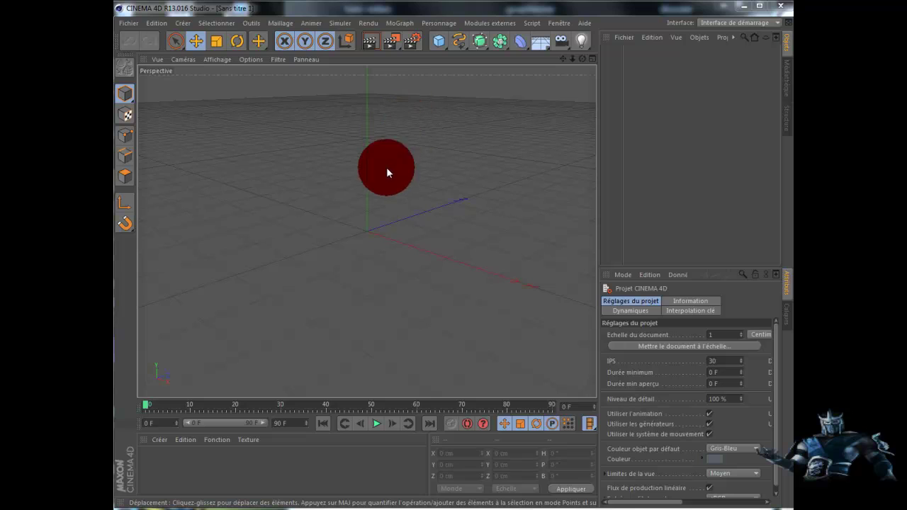
{"action": "left_click", "coordinate": [401, 23]}
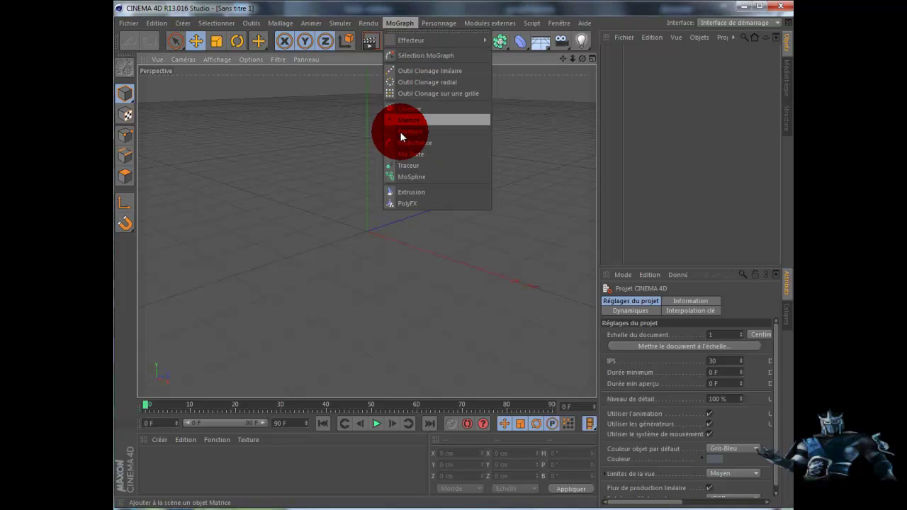
{"action": "left_click", "coordinate": [407, 154]}
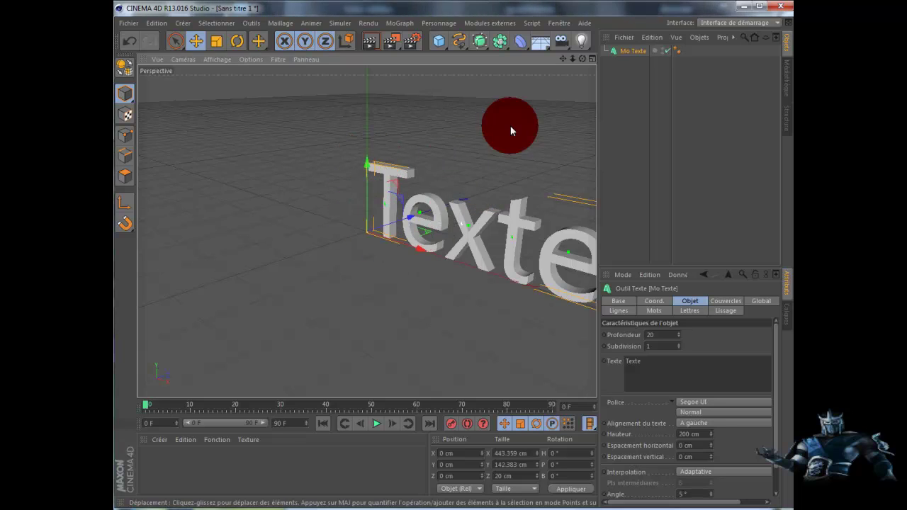
{"action": "left_click_drag", "start_coordinate": [582, 60], "coordinate": [459, 276]}
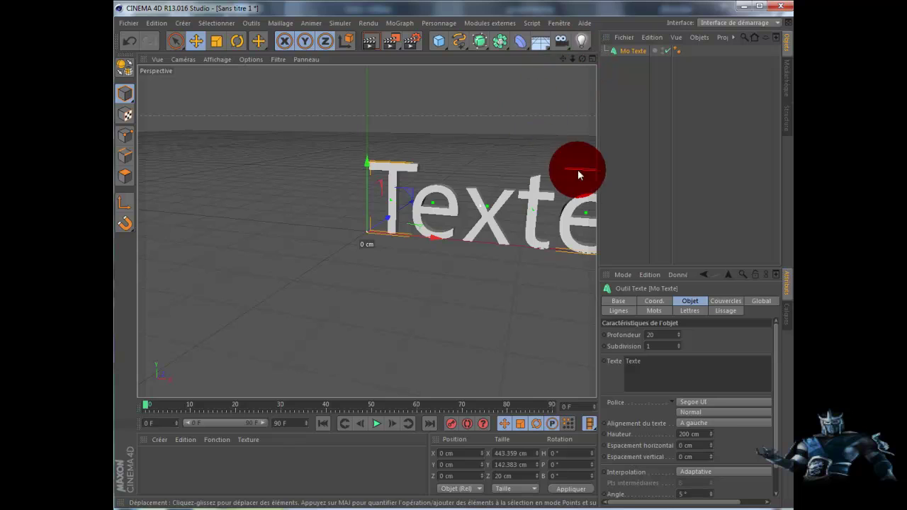
{"action": "left_click_drag", "start_coordinate": [691, 405], "coordinate": [707, 423]}
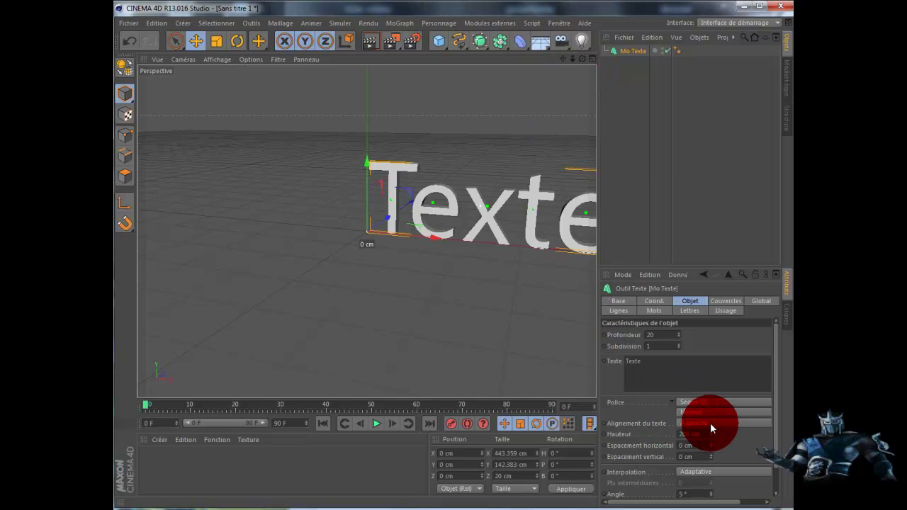
{"action": "left_click", "coordinate": [709, 423]}
{"action": "left_click", "coordinate": [706, 436]}
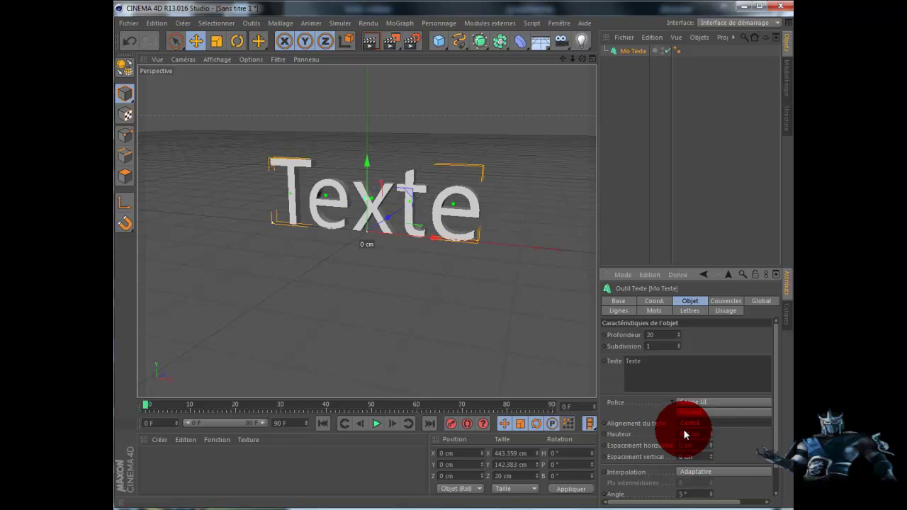
Rotate the text object about its vertical axis to a heading of about 12.6°.
{"action": "left_click", "coordinate": [237, 41]}
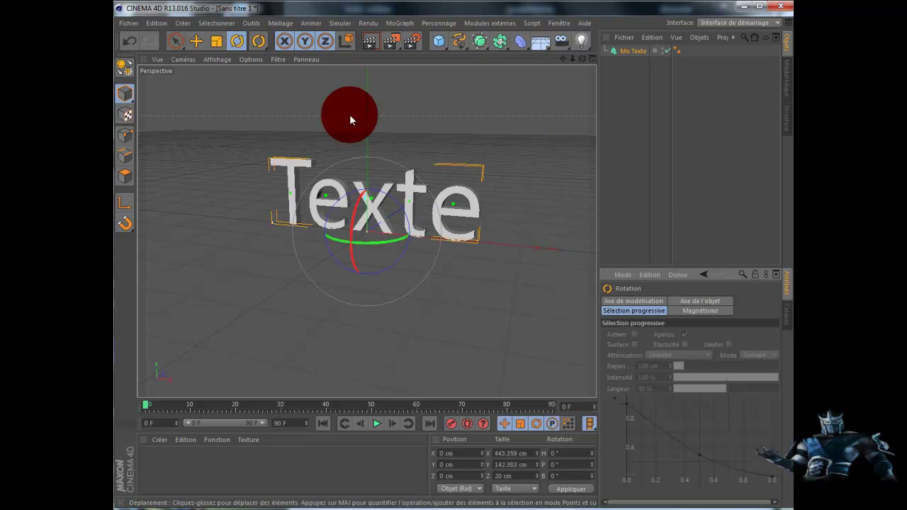
{"action": "mouse_move", "coordinate": [400, 238]}
{"action": "left_mouse_down"}
{"action": "mouse_move", "coordinate": [296, 246]}
{"action": "mouse_move", "coordinate": [423, 229]}
{"action": "mouse_move", "coordinate": [408, 241]}
{"action": "mouse_move", "coordinate": [405, 234]}
{"action": "left_mouse_up"}
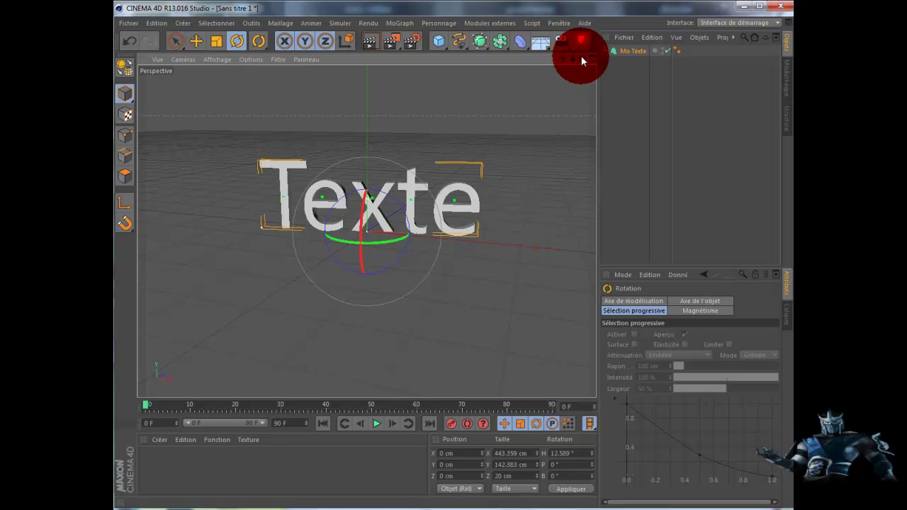
{"action": "left_click_drag", "start_coordinate": [582, 58], "coordinate": [460, 277]}
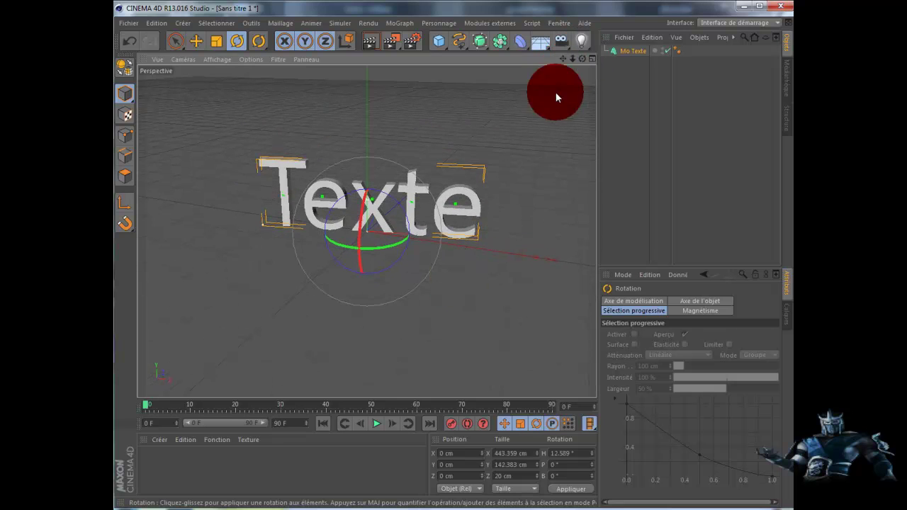
{"action": "left_click", "coordinate": [195, 41]}
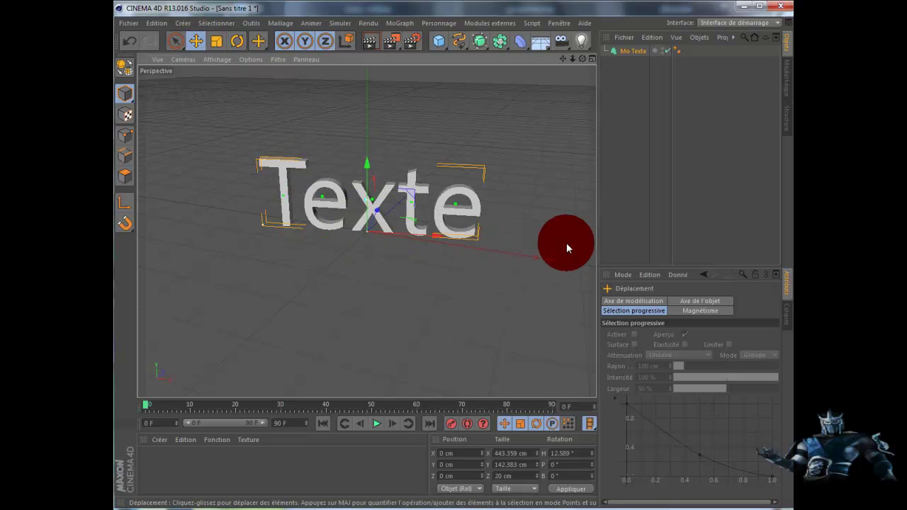
Set the extrusion depth (Profondeur) of the Mo Texte object to 40.
{"action": "left_click", "coordinate": [641, 50]}
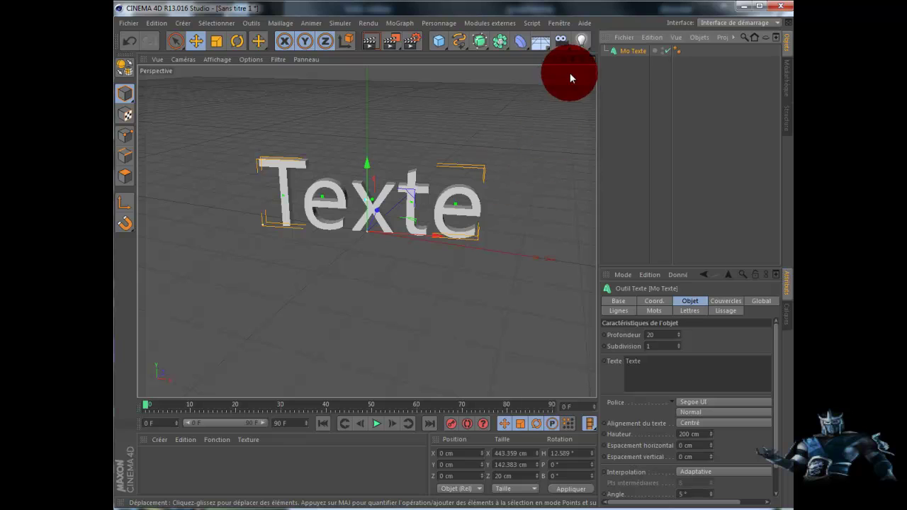
{"action": "left_click_drag", "start_coordinate": [582, 58], "coordinate": [459, 277]}
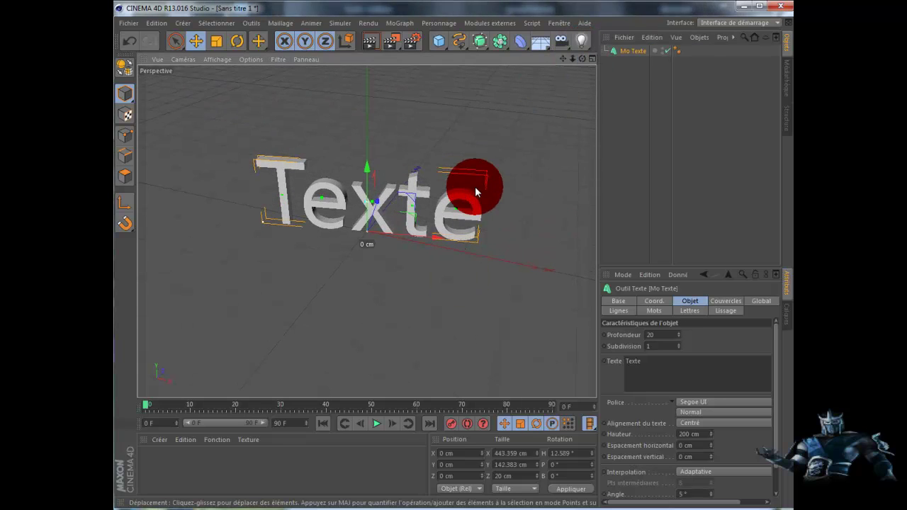
{"action": "left_click", "coordinate": [678, 332]}
{"action": "left_click_drag", "start_coordinate": [678, 332], "coordinate": [679, 333]}
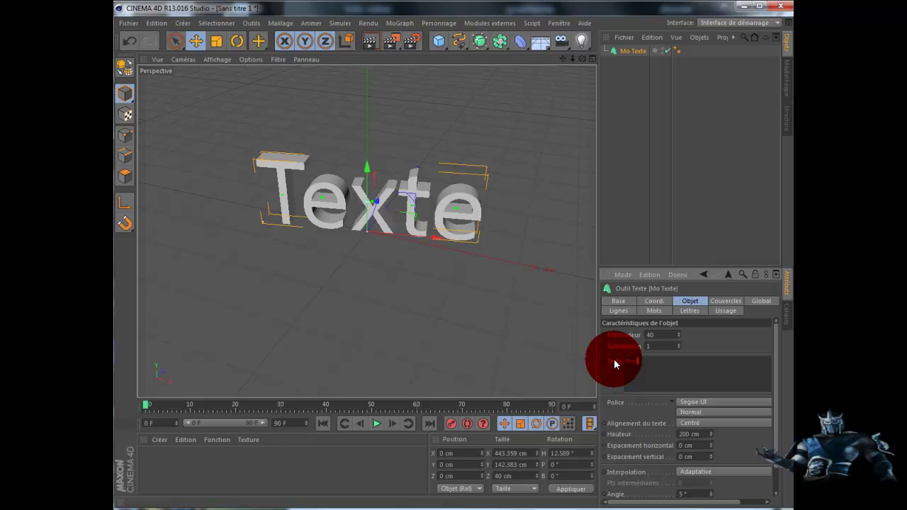
Replace the text object's default wording with "Pouzolles".
{"action": "type", "text": "bellesq"}
{"action": "key", "text": "BackSpace"}
{"action": "key", "text": "BackSpace"}
{"action": "key", "text": "BackSpace"}
{"action": "key", "text": "BackSpace"}
{"action": "key", "text": "BackSpace"}
{"action": "key", "text": "BackSpace"}
{"action": "key", "text": "BackSpace"}
{"action": "type", "text": "zolles"}
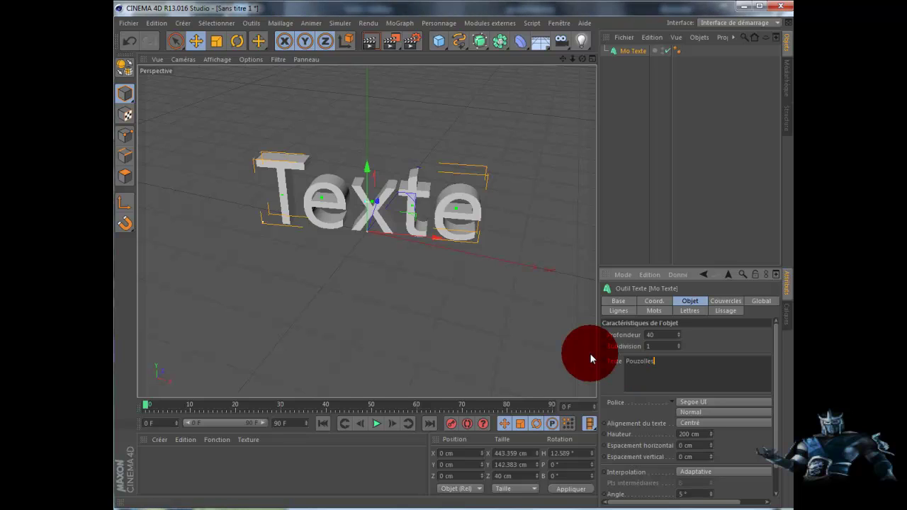
{"action": "left_click", "coordinate": [698, 337]}
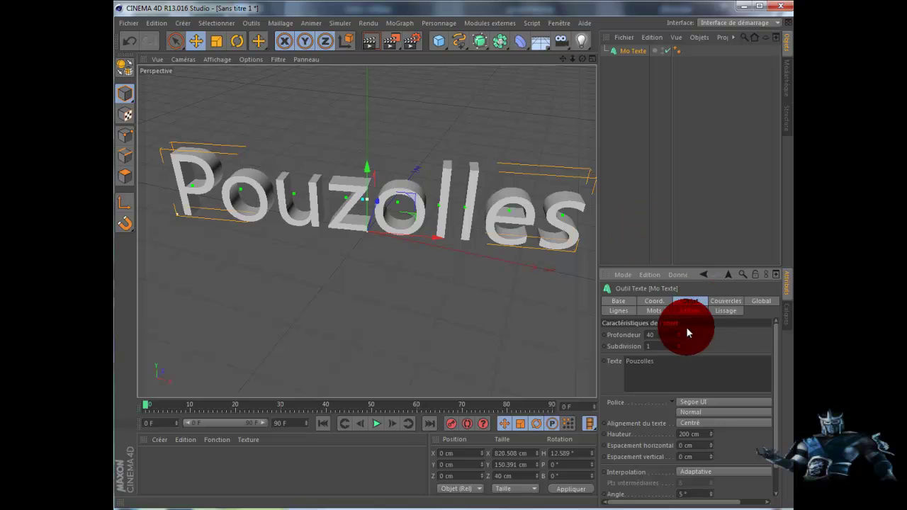
Change the text font to RupturedSans and set the letter height to 150 cm.
{"action": "left_click", "coordinate": [679, 403]}
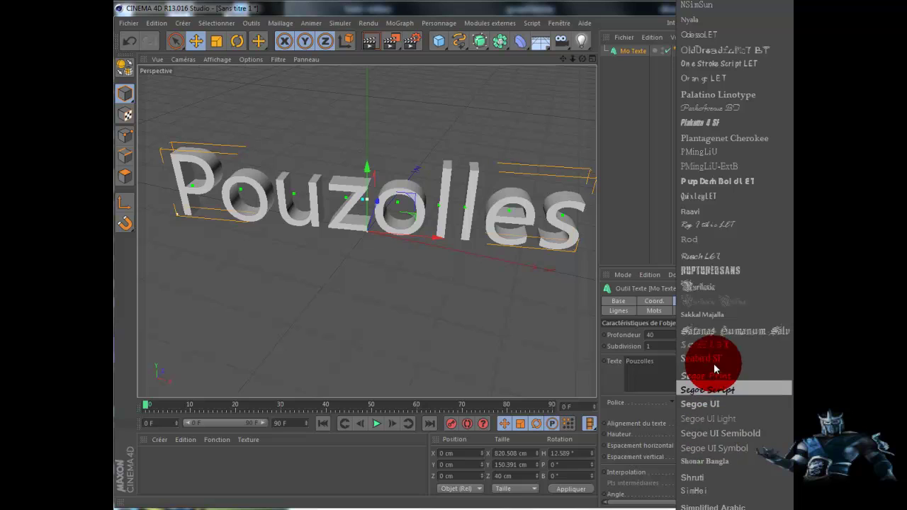
{"action": "left_click", "coordinate": [725, 270]}
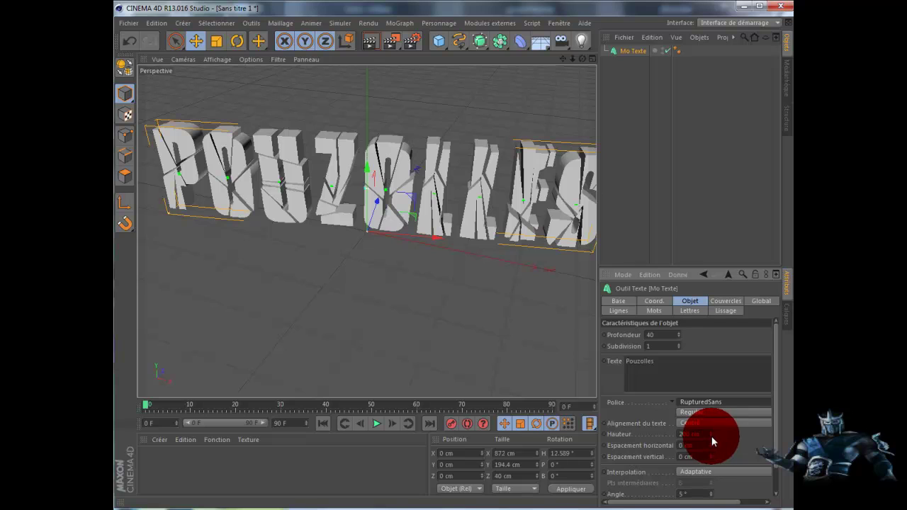
{"action": "left_click_drag", "start_coordinate": [713, 441], "coordinate": [646, 430]}
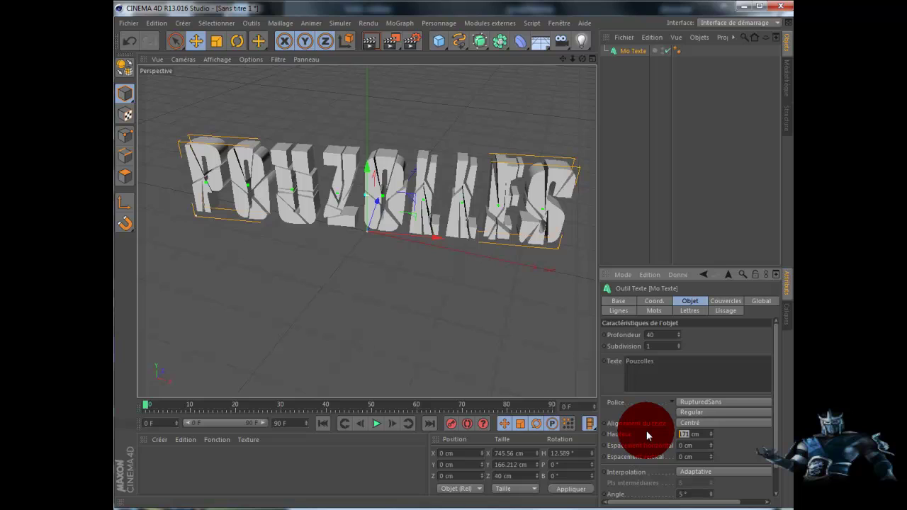
{"action": "type", "text": "150"}
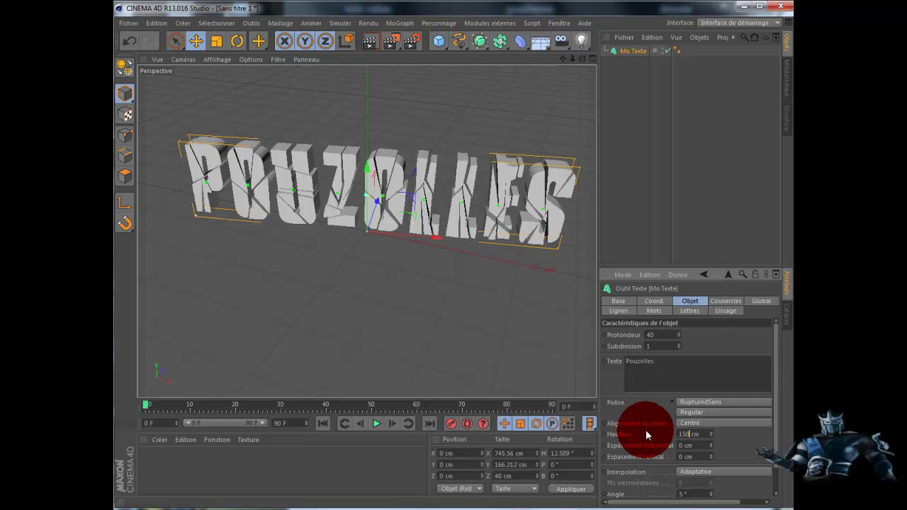
{"action": "left_click", "coordinate": [624, 43]}
{"action": "left_click", "coordinate": [530, 226]}
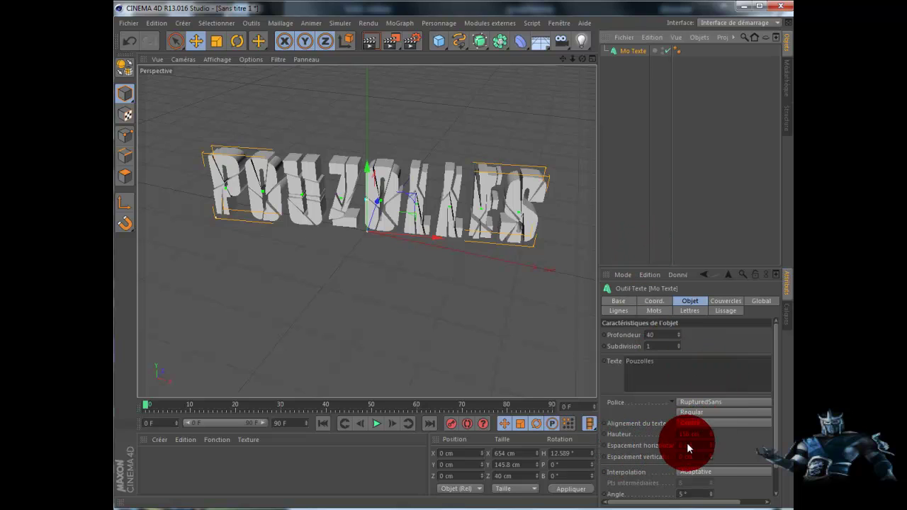
Try a horizontal letter spacing of 10 cm on the text and return it to 0 cm.
{"action": "left_click", "coordinate": [711, 444]}
{"action": "left_click", "coordinate": [711, 444]}
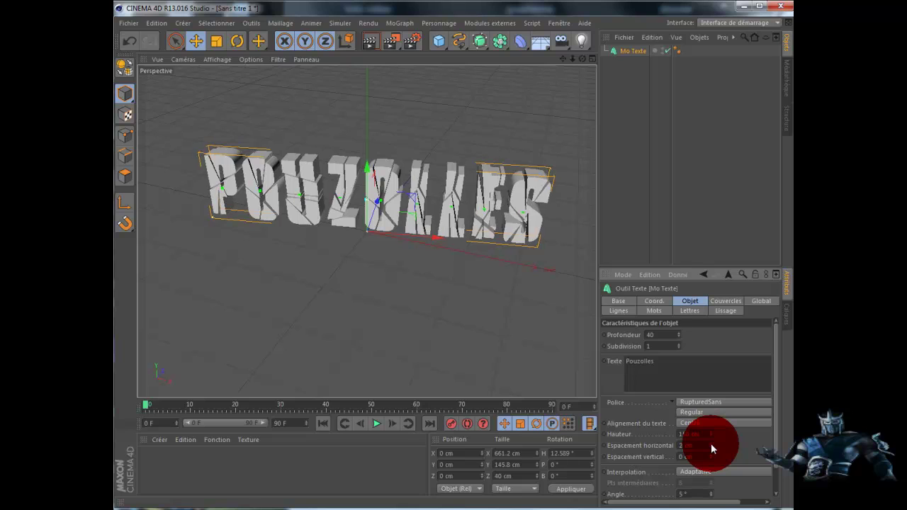
{"action": "left_click", "coordinate": [712, 444]}
{"action": "left_click", "coordinate": [711, 444]}
{"action": "left_click", "coordinate": [711, 445]}
{"action": "left_click", "coordinate": [711, 444]}
{"action": "left_click", "coordinate": [711, 445]}
{"action": "left_click", "coordinate": [711, 444]}
{"action": "left_click", "coordinate": [712, 444]}
{"action": "left_click", "coordinate": [712, 444]}
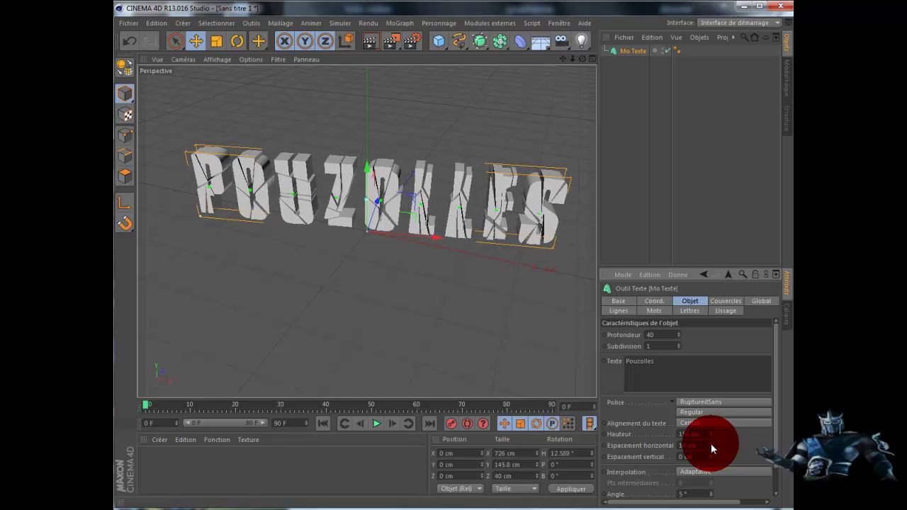
{"action": "left_click", "coordinate": [711, 448]}
{"action": "left_click", "coordinate": [713, 450]}
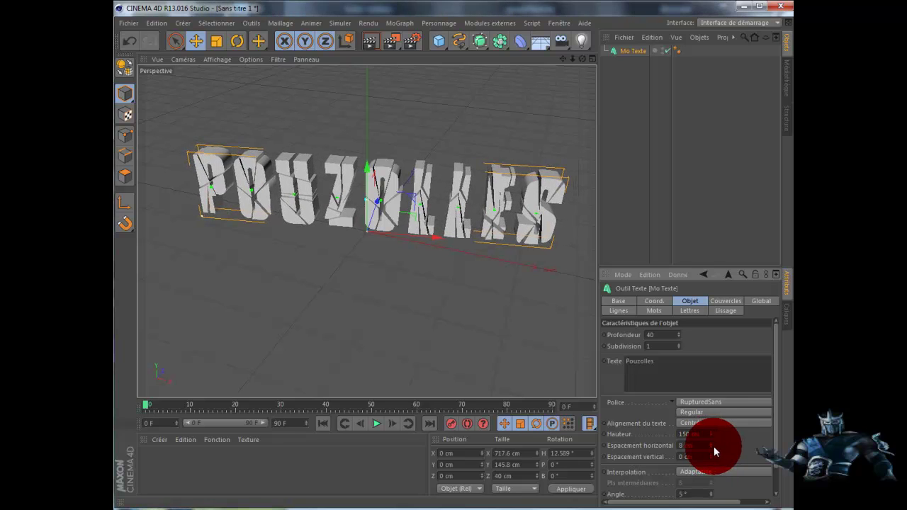
{"action": "left_click", "coordinate": [714, 451]}
{"action": "left_click", "coordinate": [714, 452]}
{"action": "left_click", "coordinate": [714, 451]}
{"action": "left_click", "coordinate": [714, 451]}
{"action": "left_click", "coordinate": [714, 451]}
{"action": "left_click", "coordinate": [714, 451]}
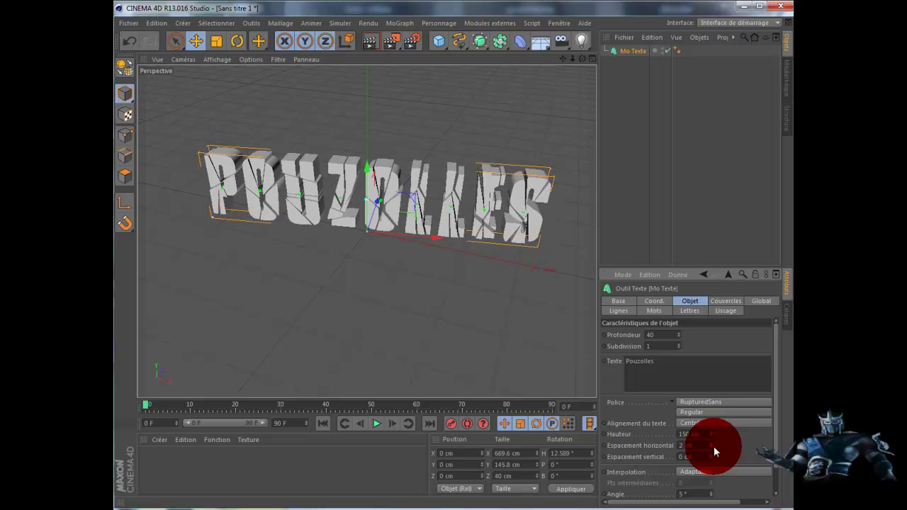
{"action": "left_click", "coordinate": [714, 451]}
{"action": "left_click", "coordinate": [714, 451]}
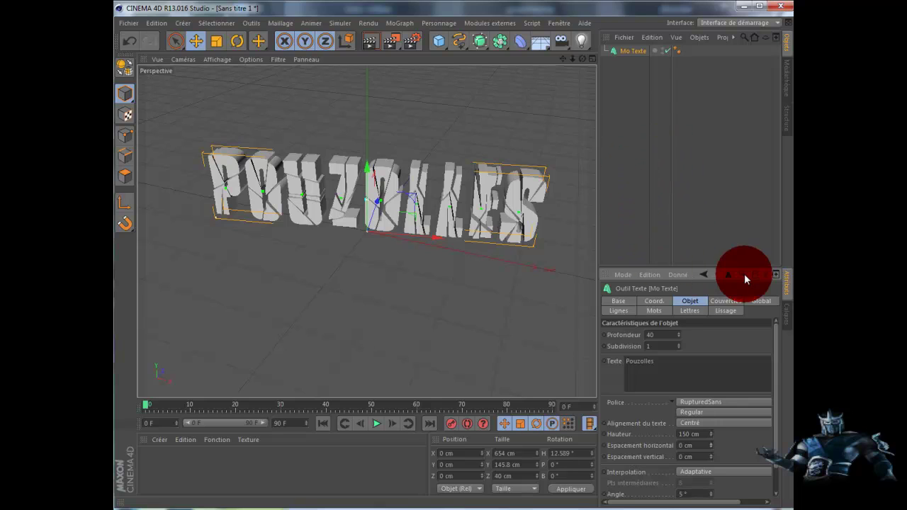
Render a side-on preview of the text and set its start cap to Couvercle et biseau.
{"action": "left_click", "coordinate": [726, 306]}
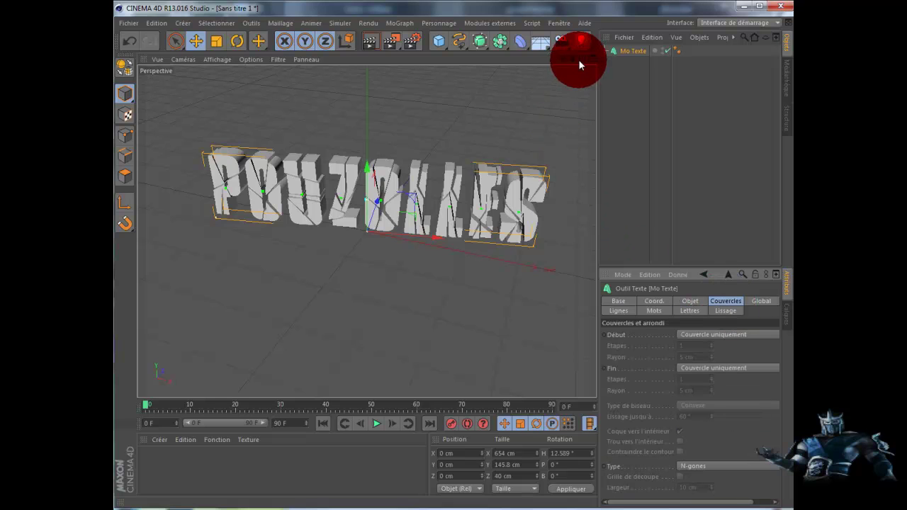
{"action": "left_click_drag", "start_coordinate": [582, 59], "coordinate": [459, 277]}
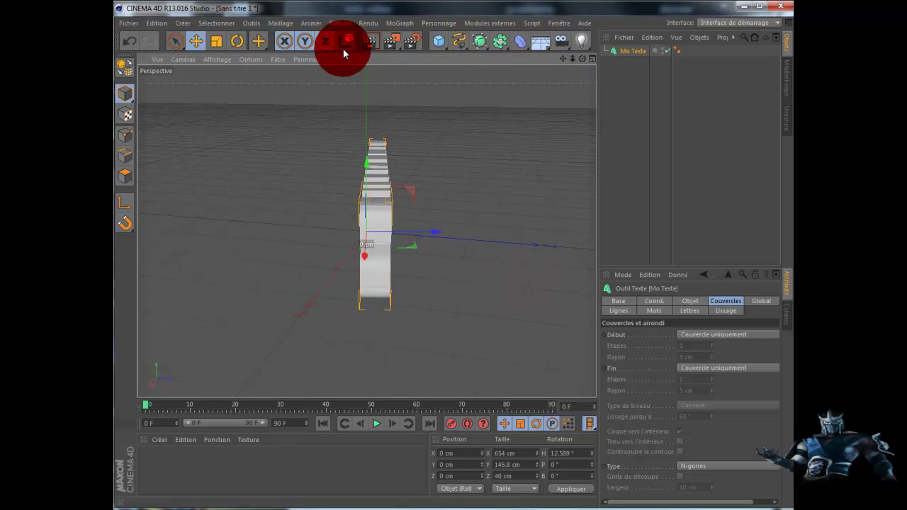
{"action": "left_click", "coordinate": [369, 42]}
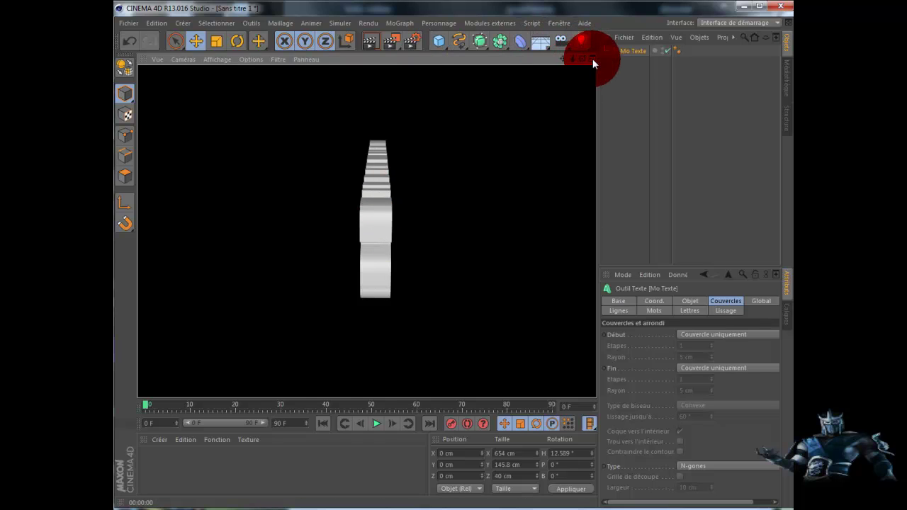
{"action": "left_click", "coordinate": [637, 50]}
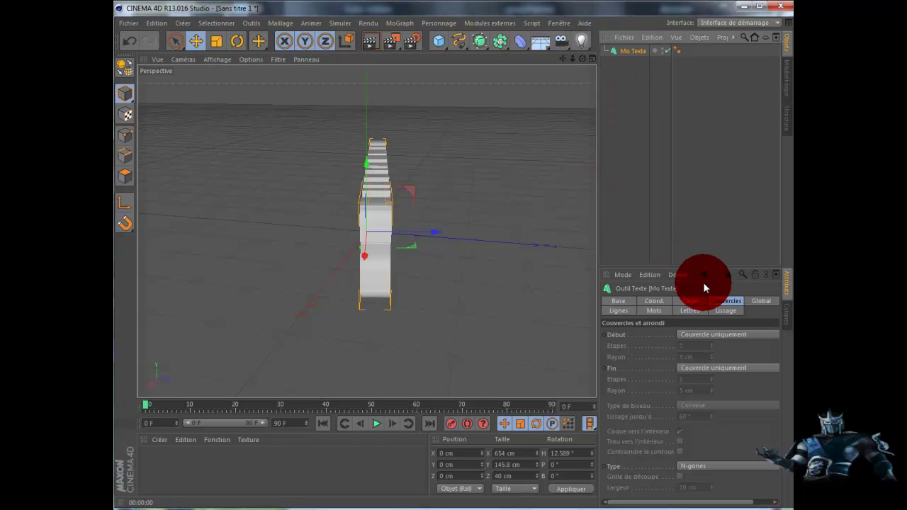
{"action": "left_click", "coordinate": [716, 335]}
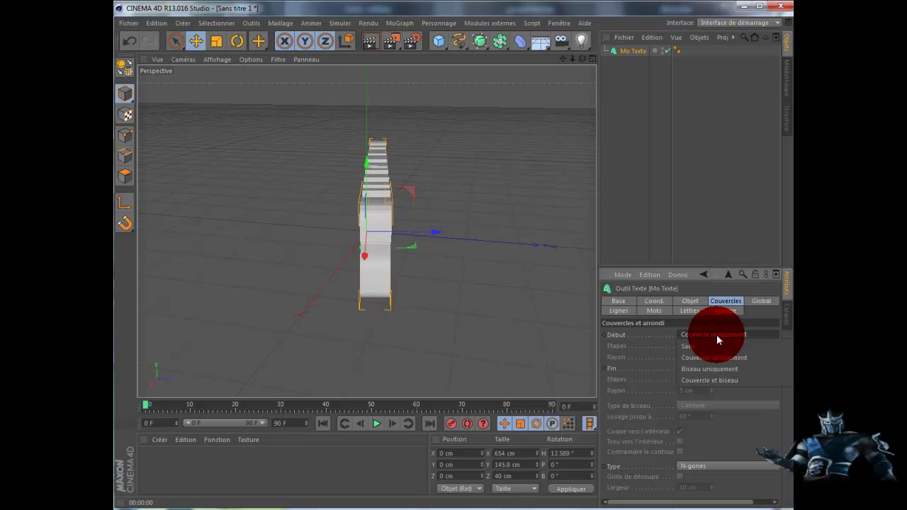
{"action": "left_click", "coordinate": [717, 380]}
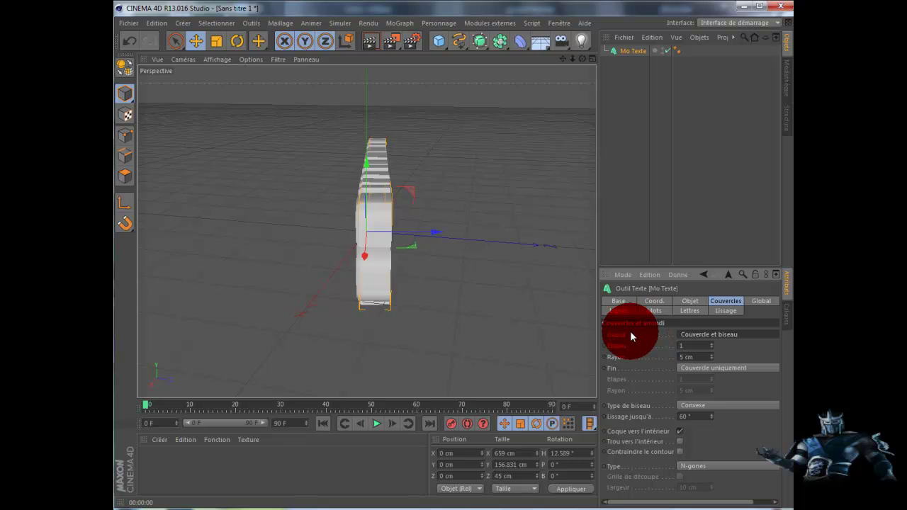
Render a close side preview of the bevelled letters and set the start bevel's steps (Etapes) to 6.
{"action": "left_click_drag", "start_coordinate": [582, 59], "coordinate": [459, 276]}
{"action": "left_click_drag", "start_coordinate": [569, 58], "coordinate": [459, 277]}
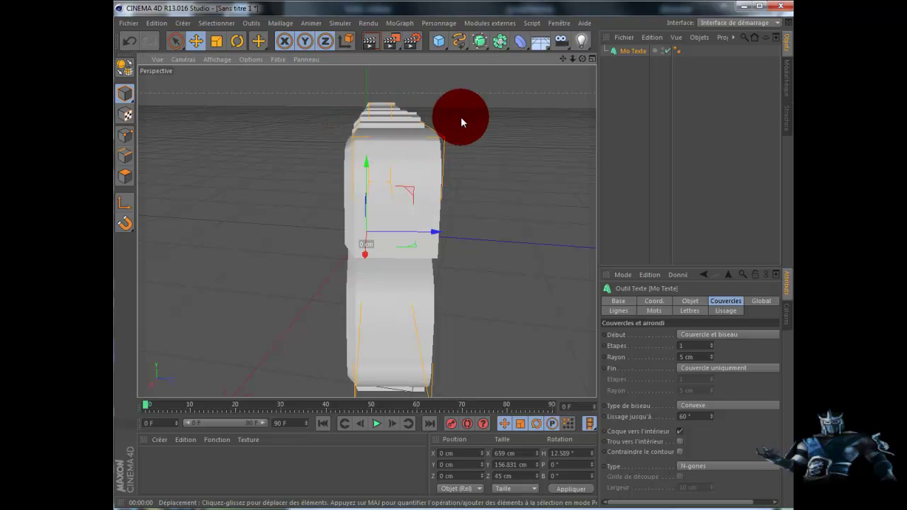
{"action": "left_click", "coordinate": [370, 43]}
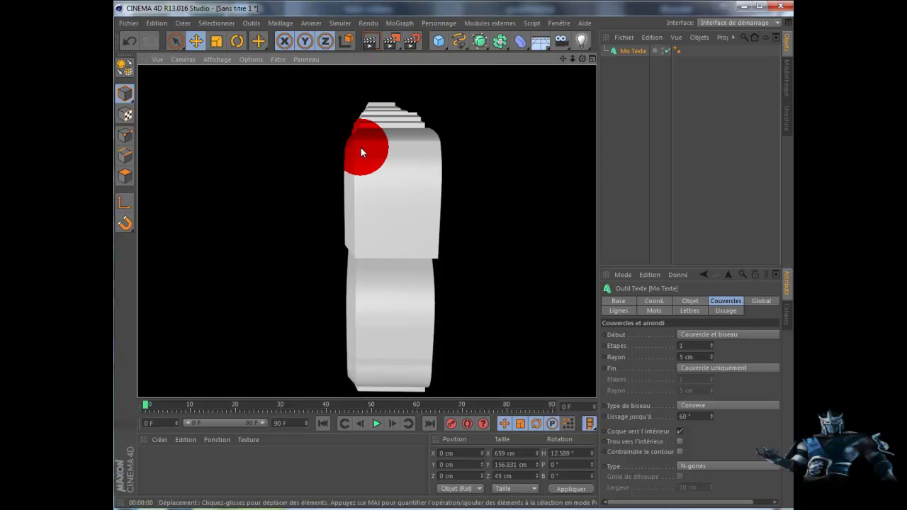
{"action": "left_click", "coordinate": [581, 57]}
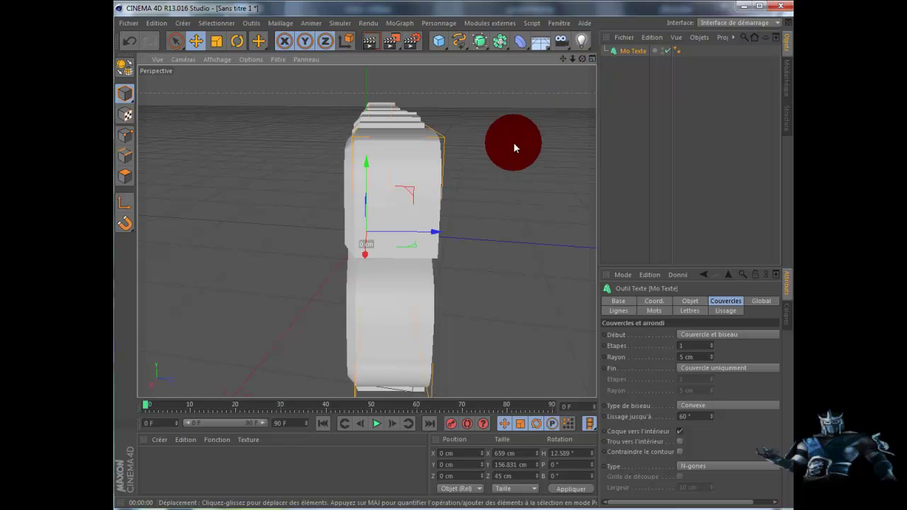
{"action": "left_click", "coordinate": [711, 343]}
{"action": "left_click", "coordinate": [710, 343]}
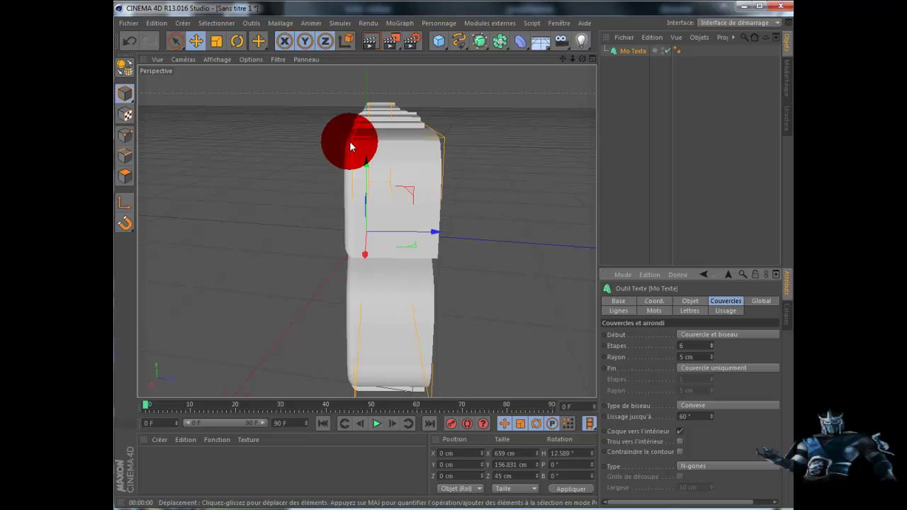
Try a start bevel radius (Rayon) of 8 cm on the text and return it to 5 cm.
{"action": "left_click", "coordinate": [711, 353]}
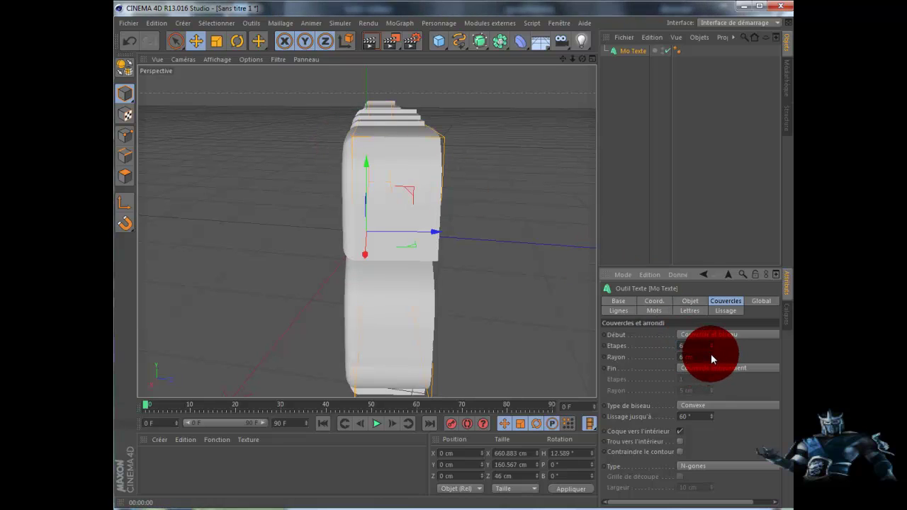
{"action": "left_click", "coordinate": [711, 353]}
{"action": "left_click", "coordinate": [710, 354]}
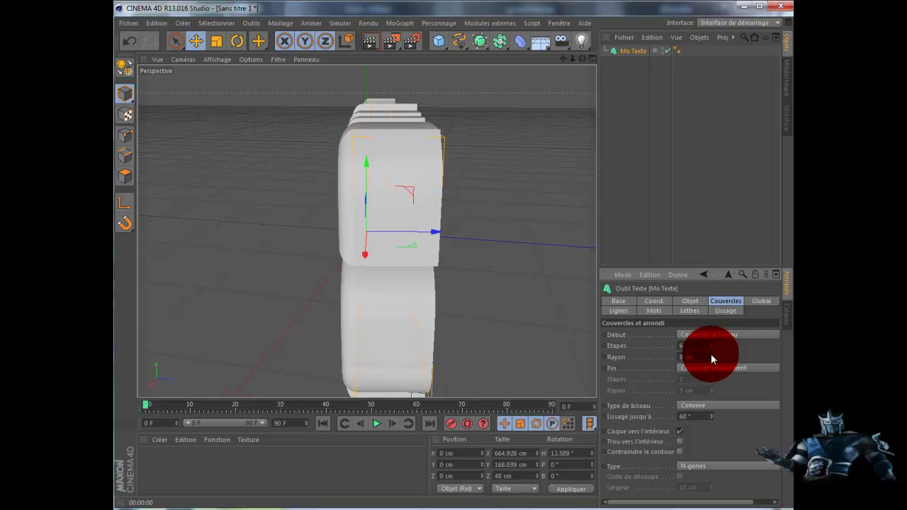
{"action": "left_click", "coordinate": [712, 359]}
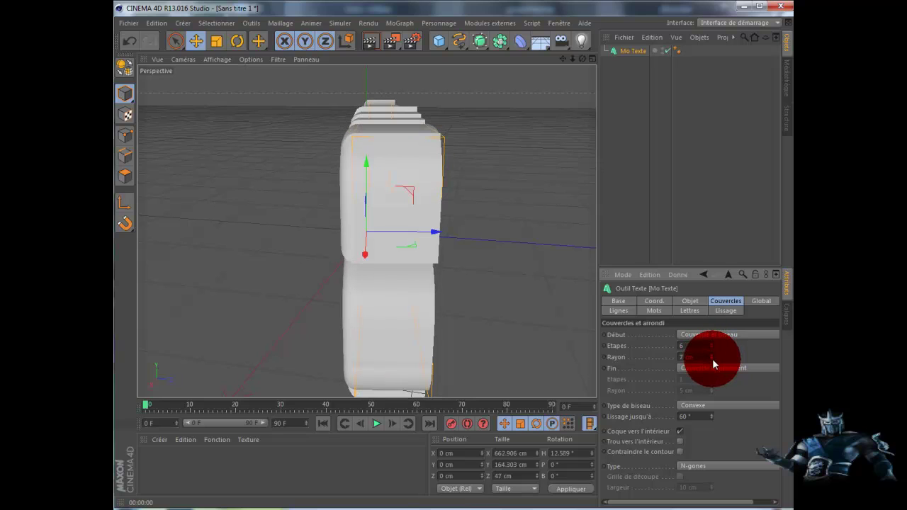
{"action": "left_click", "coordinate": [712, 359]}
{"action": "left_click", "coordinate": [712, 359]}
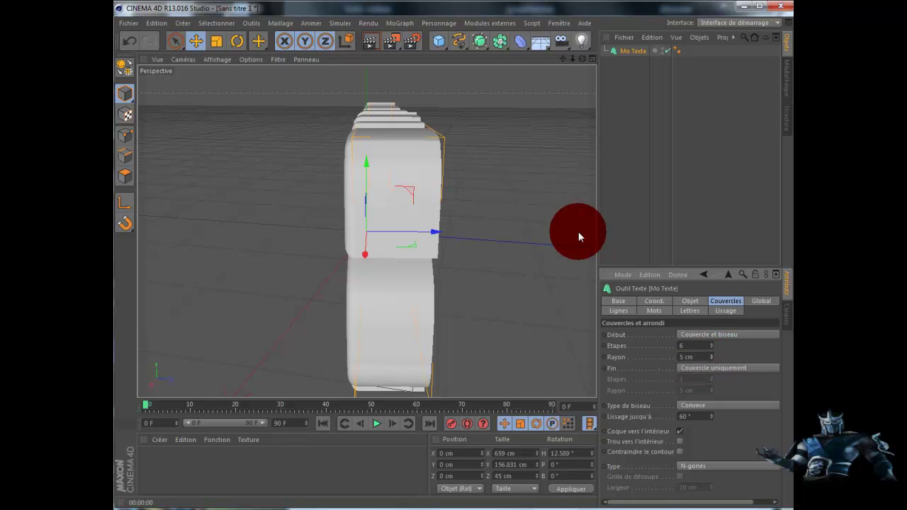
Set the text's end cap (Fin) to Couvercle et biseau with 6 bevel steps.
{"action": "left_click", "coordinate": [723, 365]}
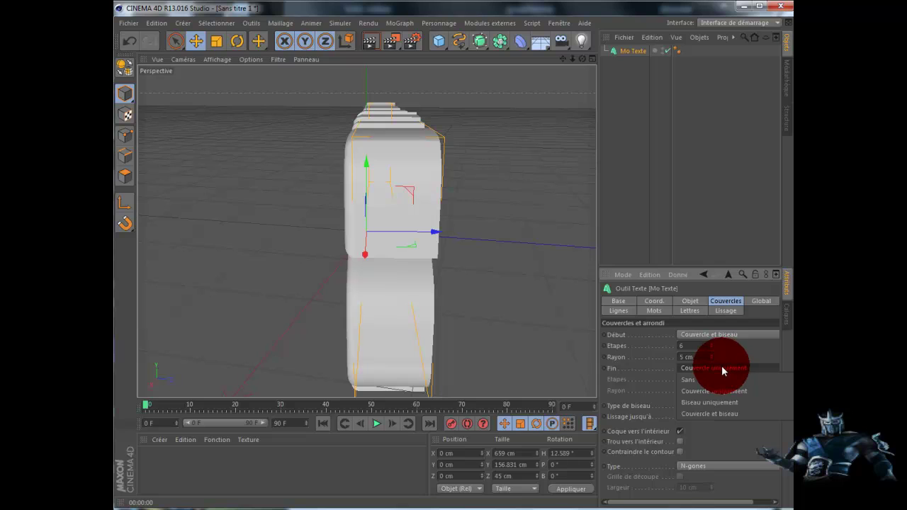
{"action": "left_click", "coordinate": [709, 414]}
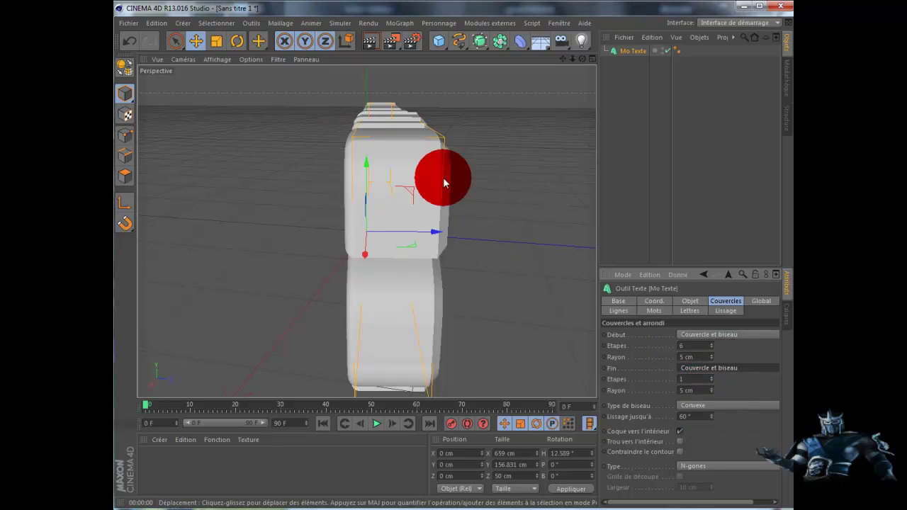
{"action": "left_click", "coordinate": [712, 377]}
{"action": "left_click", "coordinate": [713, 377]}
{"action": "left_click", "coordinate": [712, 377]}
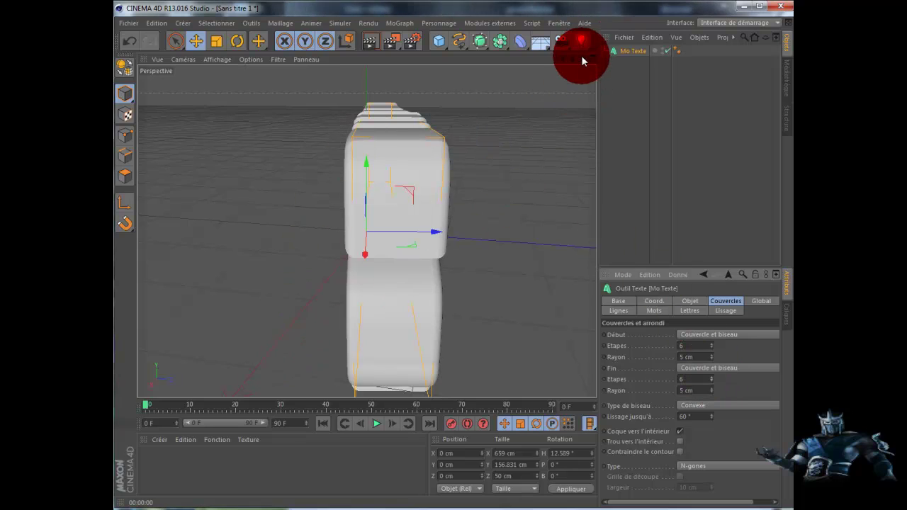
Try the Gravé bevel type on the text, compare it in the view, and set the type to Demi-cercle.
{"action": "left_click_drag", "start_coordinate": [583, 59], "coordinate": [459, 282]}
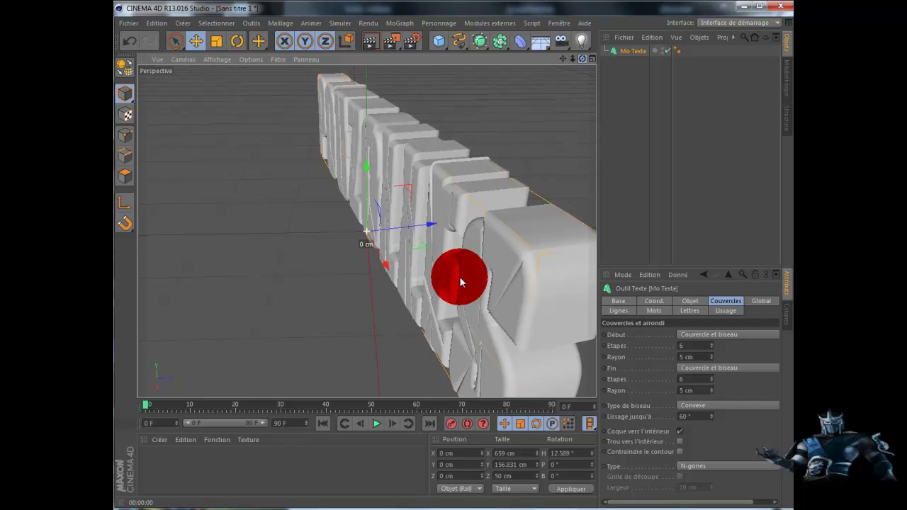
{"action": "left_click", "coordinate": [728, 404]}
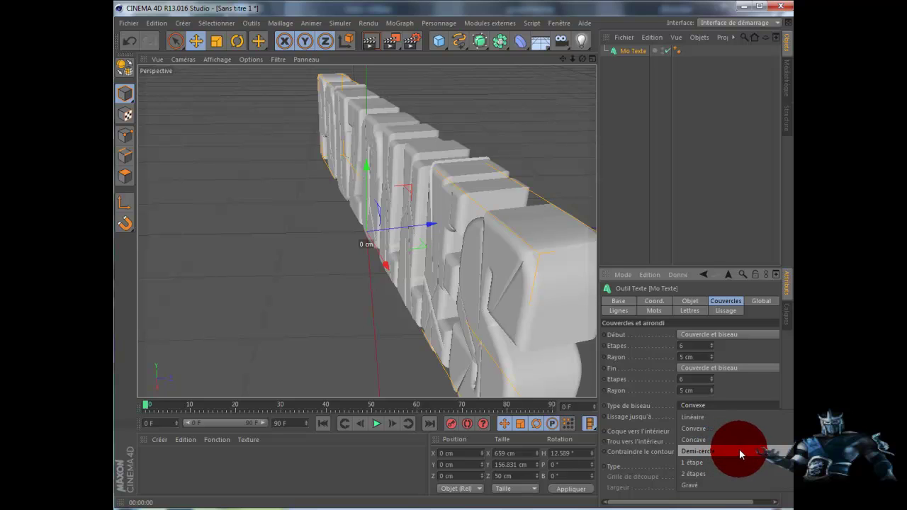
{"action": "left_click", "coordinate": [711, 485]}
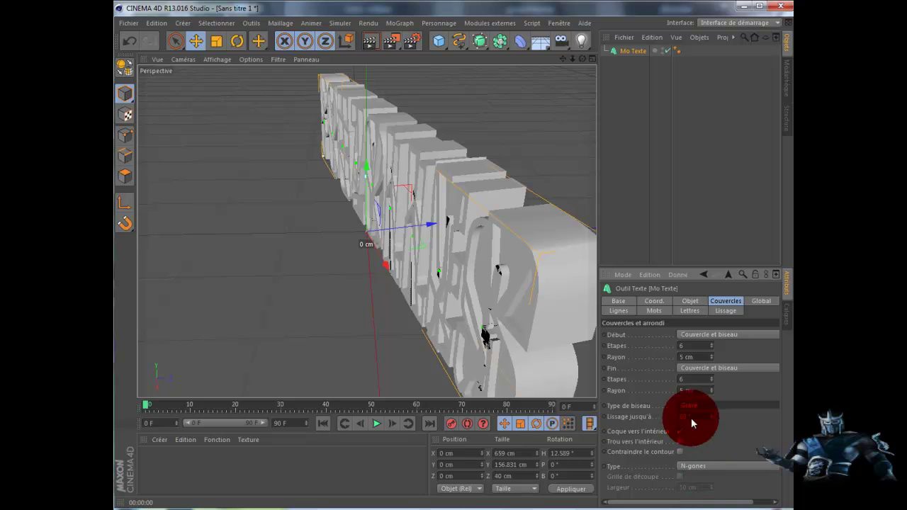
{"action": "mouse_move", "coordinate": [465, 277]}
{"action": "left_mouse_down"}
{"action": "mouse_move", "coordinate": [451, 281]}
{"action": "mouse_move", "coordinate": [461, 281]}
{"action": "left_mouse_up"}
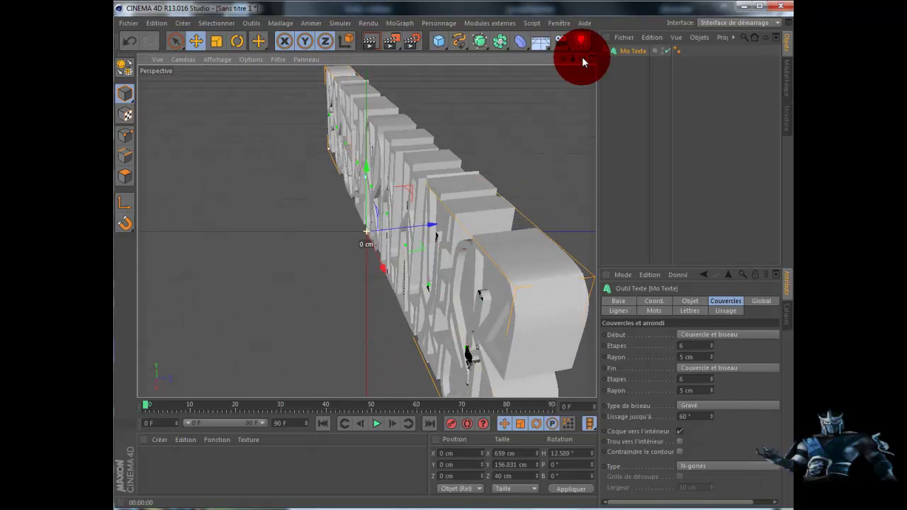
{"action": "left_click_drag", "start_coordinate": [717, 405], "coordinate": [718, 450]}
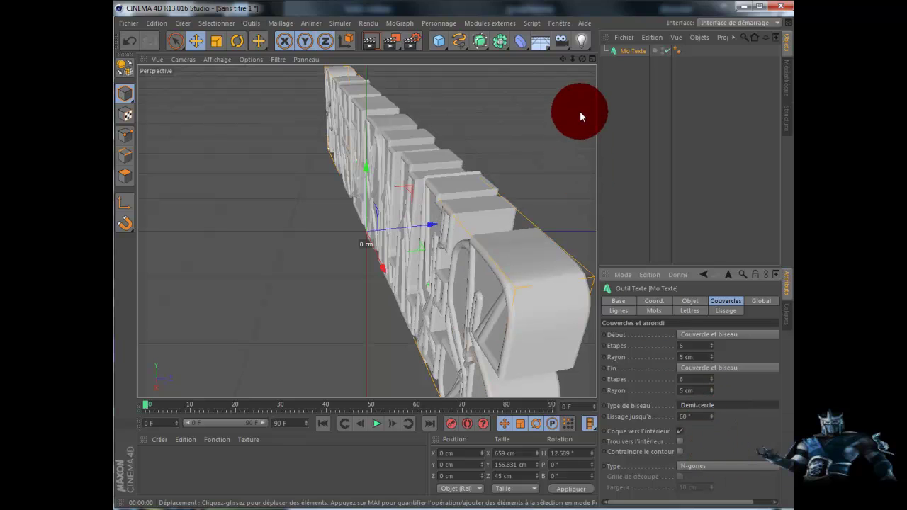
{"action": "left_click_drag", "start_coordinate": [583, 58], "coordinate": [550, 145]}
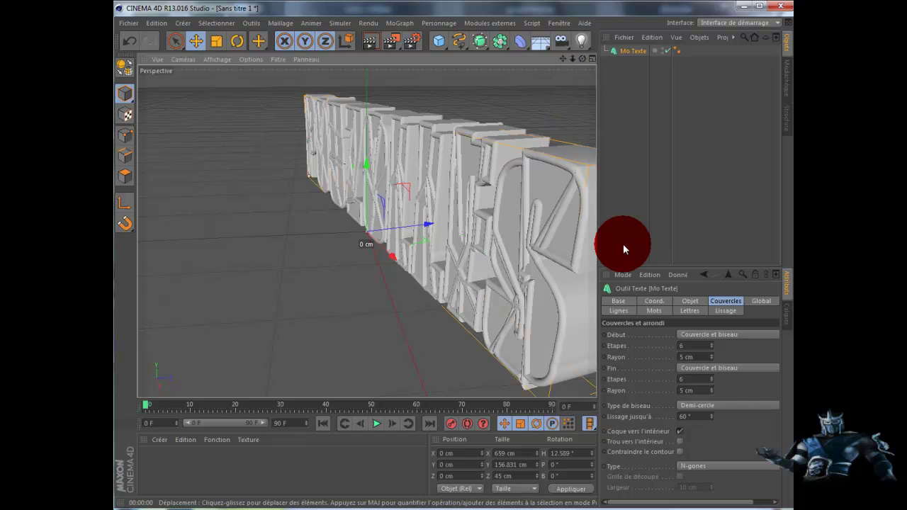
Lower the start bevel's steps to 2, render a preview of the text, and raise the steps to 5.
{"action": "left_click_drag", "start_coordinate": [714, 340], "coordinate": [446, 40]}
{"action": "left_click", "coordinate": [371, 44]}
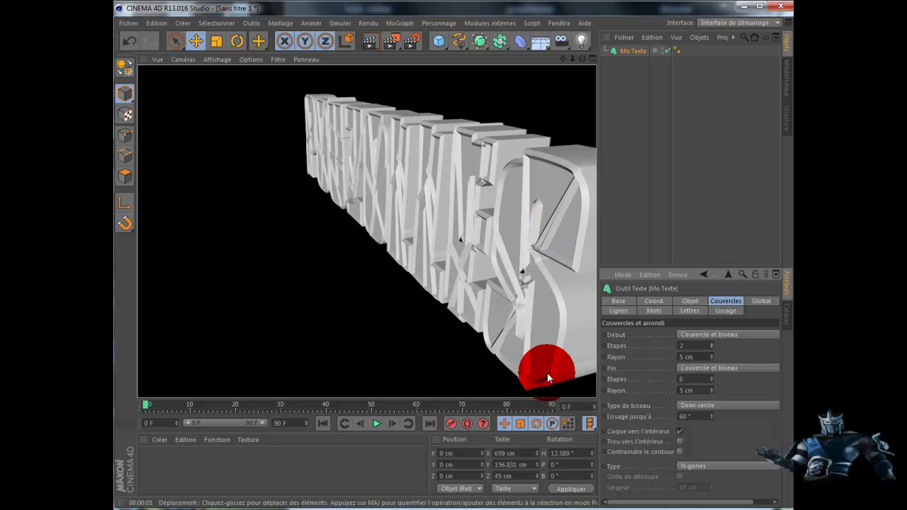
{"action": "left_click", "coordinate": [713, 344]}
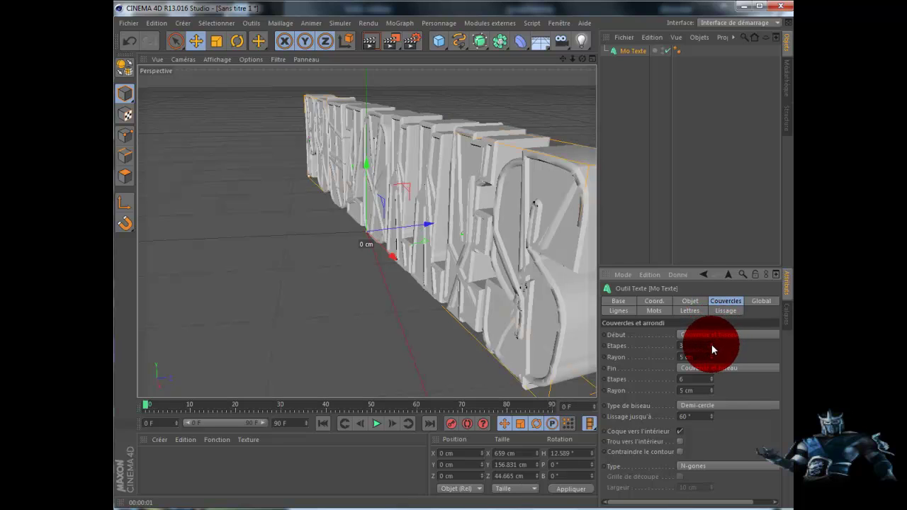
{"action": "left_click", "coordinate": [711, 344]}
{"action": "left_click", "coordinate": [712, 344]}
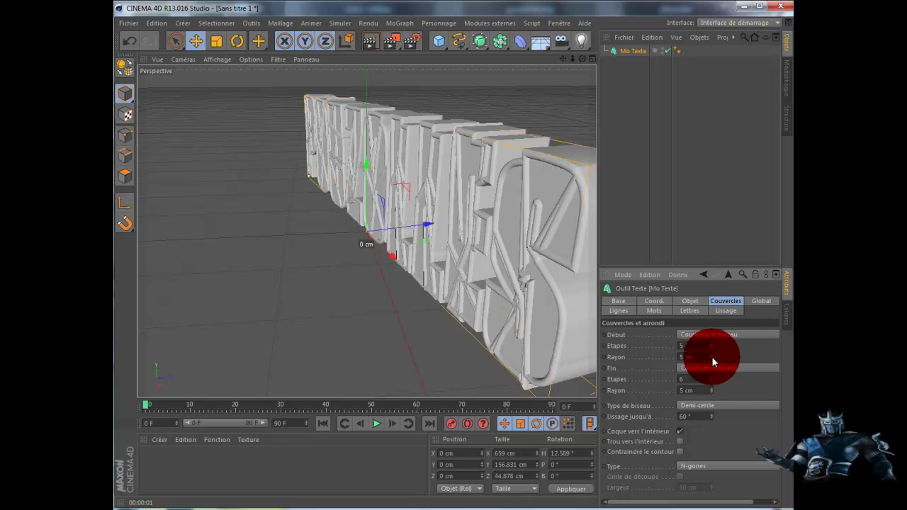
Try a start bevel radius of 0 cm, return it to 5 cm, and set the start bevel's steps to 6.
{"action": "left_click", "coordinate": [711, 358]}
{"action": "left_click", "coordinate": [711, 358]}
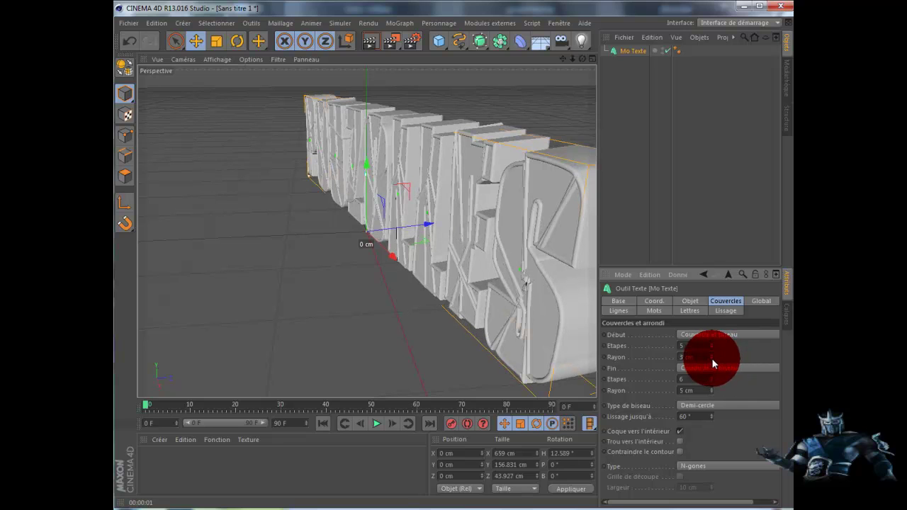
{"action": "left_click", "coordinate": [711, 358]}
{"action": "left_click", "coordinate": [711, 358]}
{"action": "left_click", "coordinate": [711, 358]}
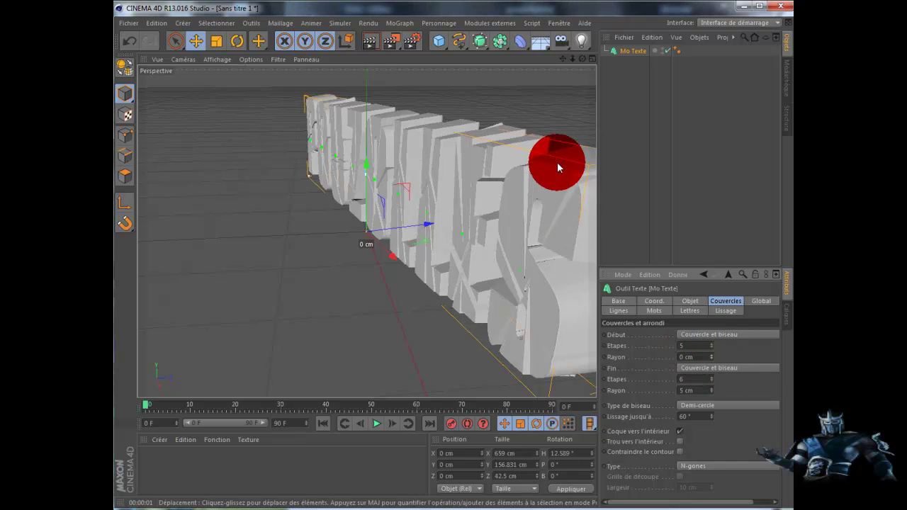
{"action": "left_click", "coordinate": [711, 356]}
{"action": "left_click", "coordinate": [711, 355]}
{"action": "left_click", "coordinate": [711, 355]}
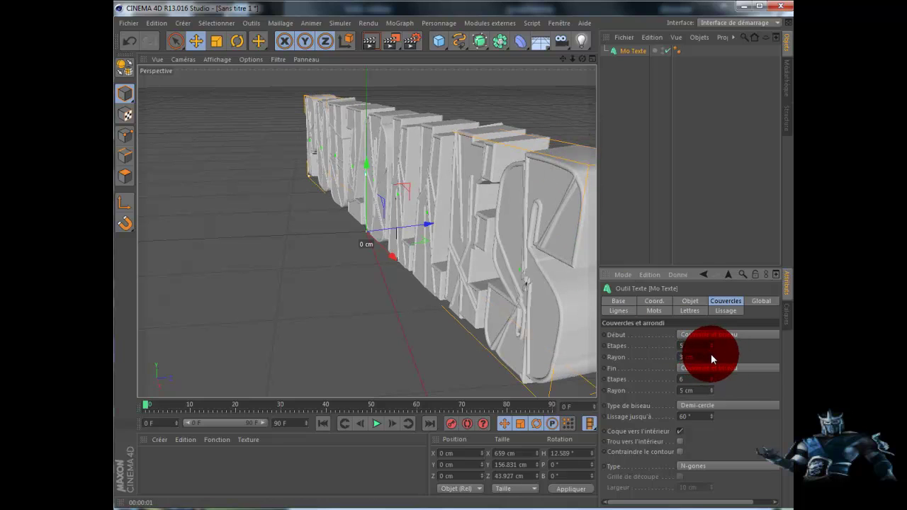
{"action": "left_click", "coordinate": [711, 355]}
{"action": "left_click", "coordinate": [711, 355]}
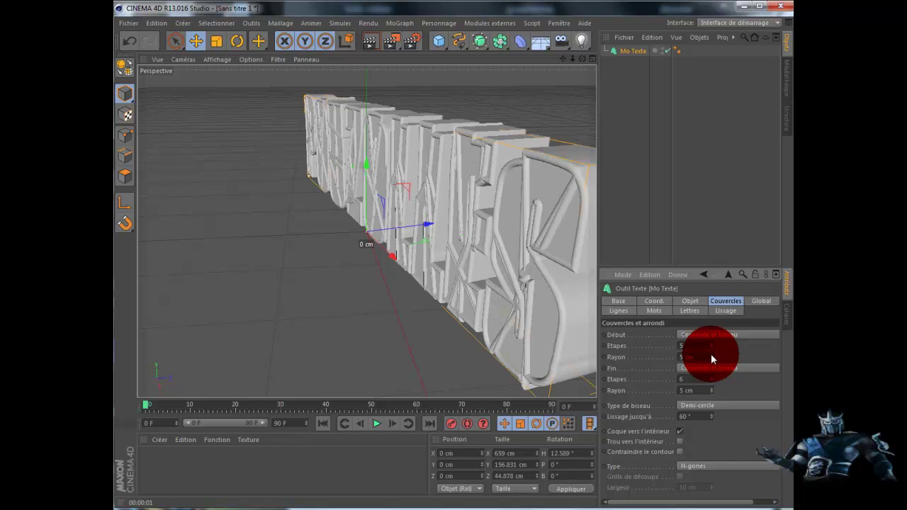
{"action": "left_click", "coordinate": [711, 343]}
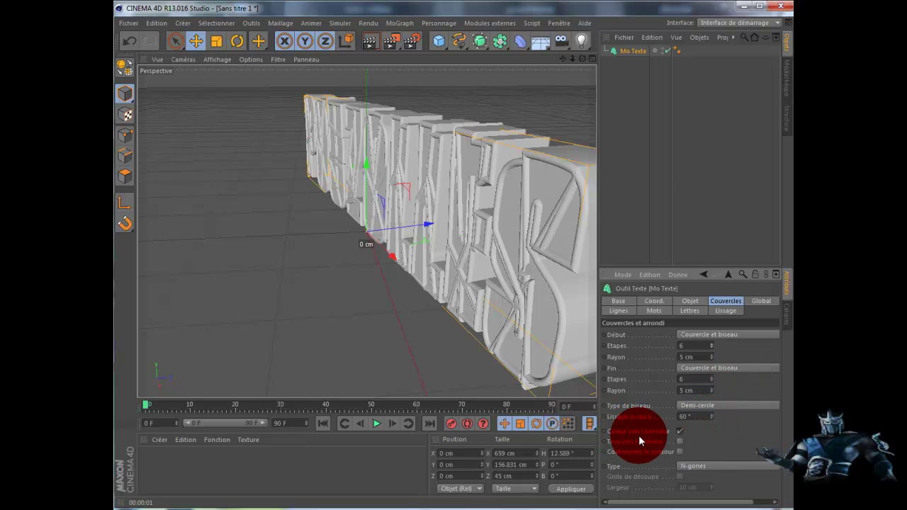
Disable Coque vers l'intérieur for the text's caps and render a preview.
{"action": "left_click", "coordinate": [680, 431]}
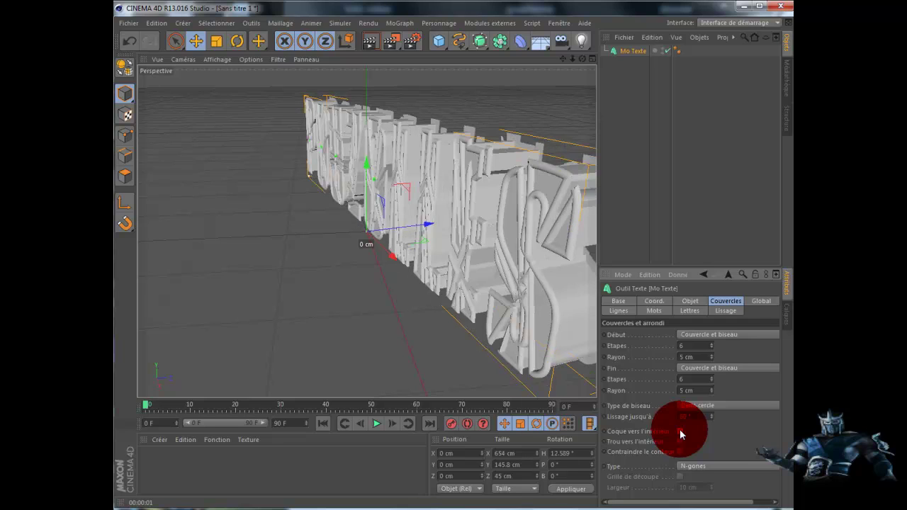
{"action": "left_click", "coordinate": [369, 44]}
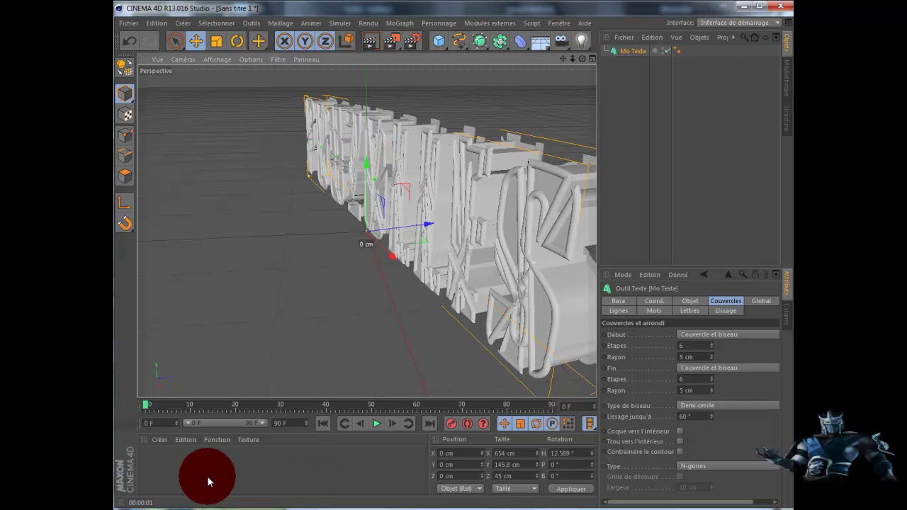
Create a new material and set its colour to bright red (R 228, V 17, B 17).
{"action": "double_click", "coordinate": [204, 469]}
{"action": "double_click", "coordinate": [147, 459]}
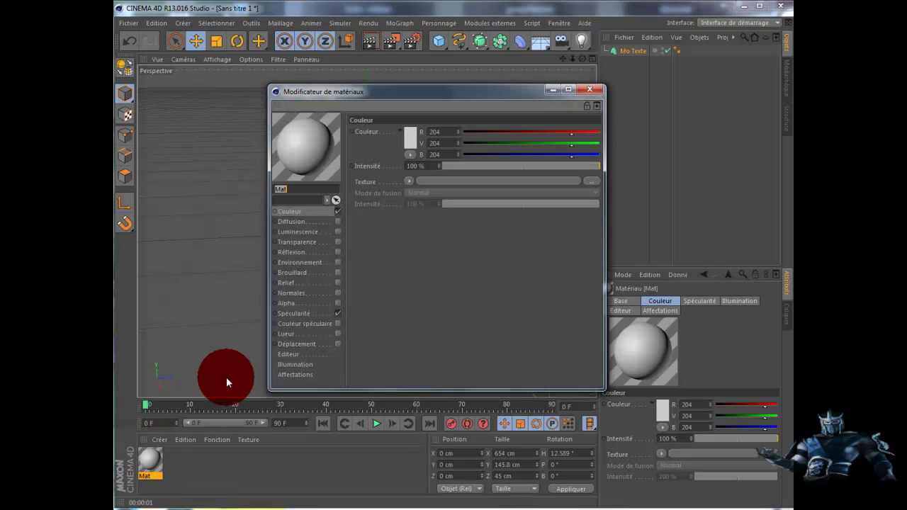
{"action": "left_click", "coordinate": [409, 142]}
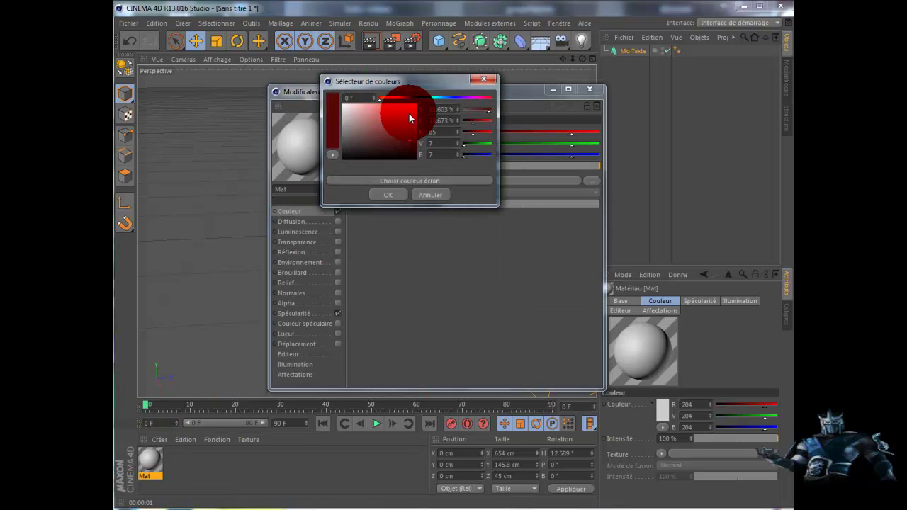
{"action": "left_click", "coordinate": [410, 112]}
{"action": "left_click", "coordinate": [395, 195]}
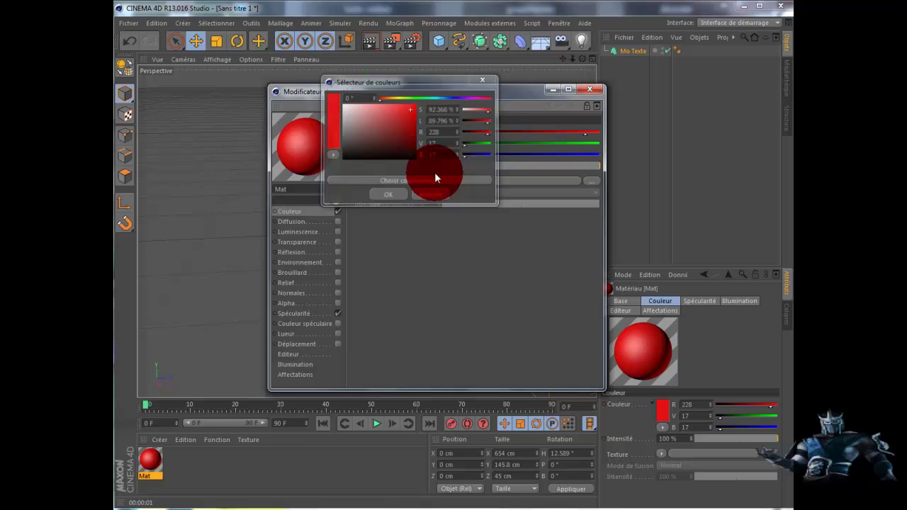
{"action": "left_click", "coordinate": [587, 90]}
Apply the red material to the text and render a preview of the view.
{"action": "left_click_drag", "start_coordinate": [160, 480], "coordinate": [436, 223]}
{"action": "left_click", "coordinate": [360, 45]}
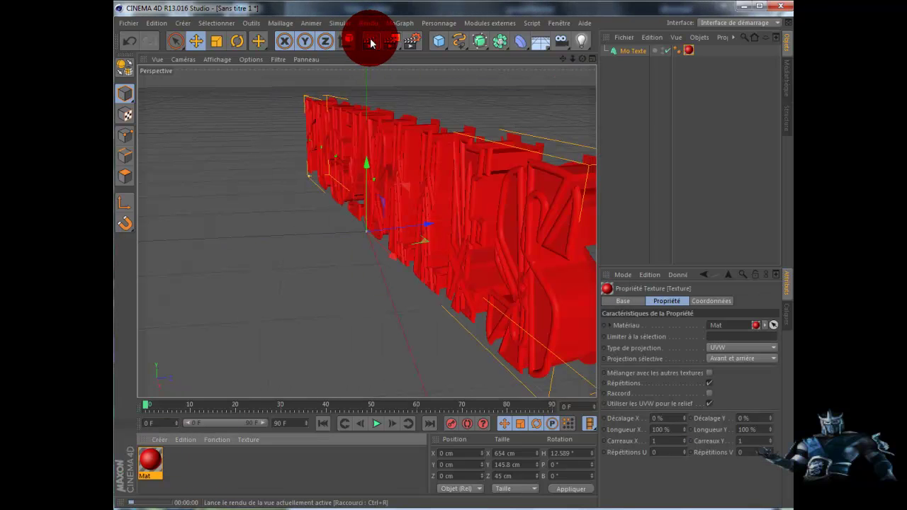
{"action": "left_click", "coordinate": [369, 42]}
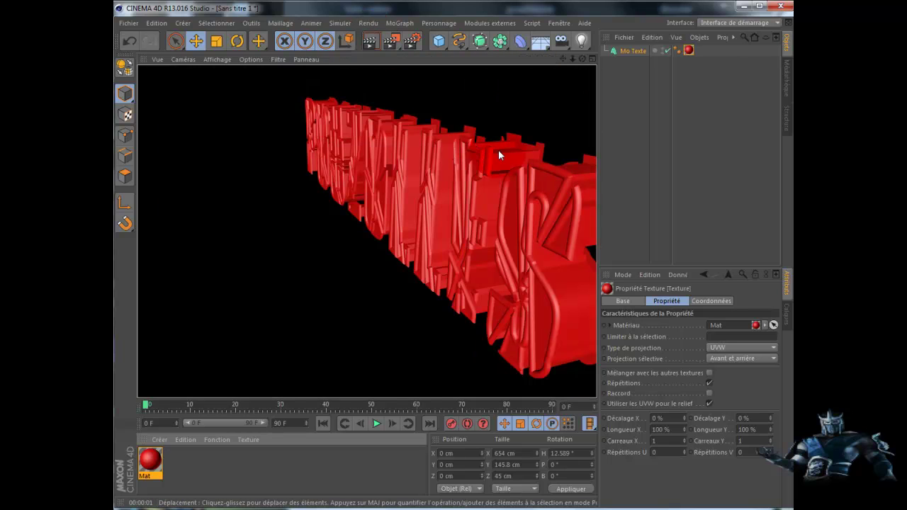
Enable Trou vers l'intérieur, Coque vers l'intérieur and Contraindre le contour for the text's caps.
{"action": "left_click", "coordinate": [632, 50]}
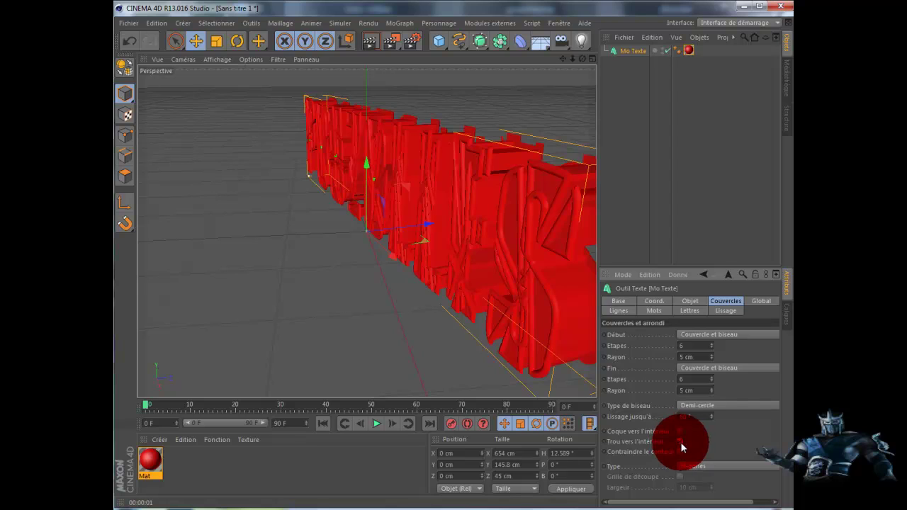
{"action": "left_click", "coordinate": [639, 204]}
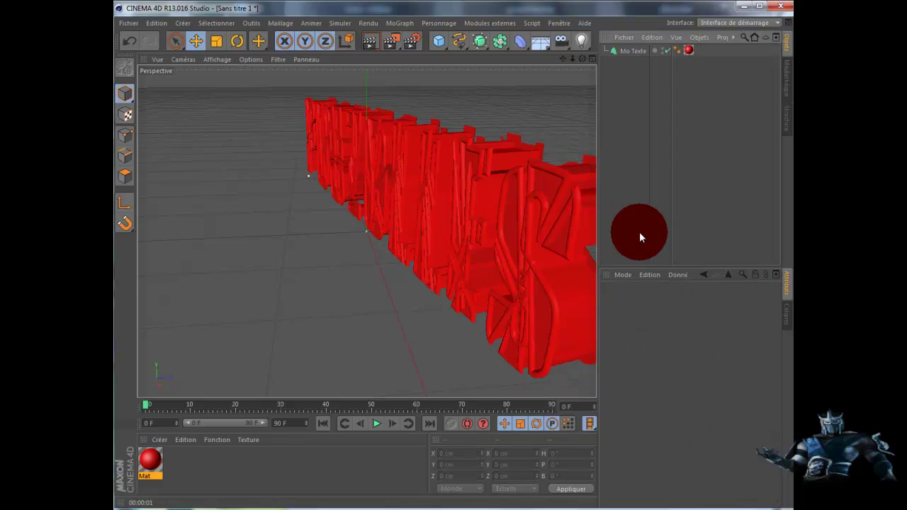
{"action": "left_click", "coordinate": [633, 52]}
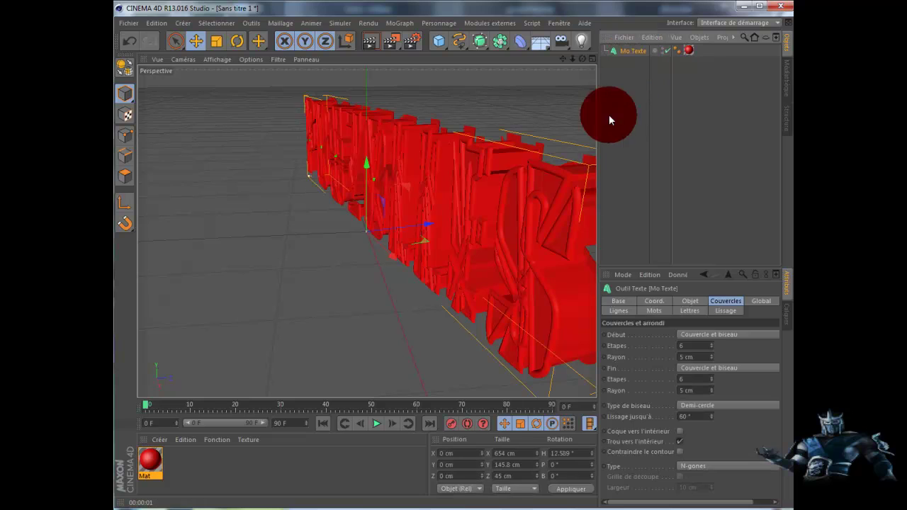
{"action": "left_click", "coordinate": [680, 430]}
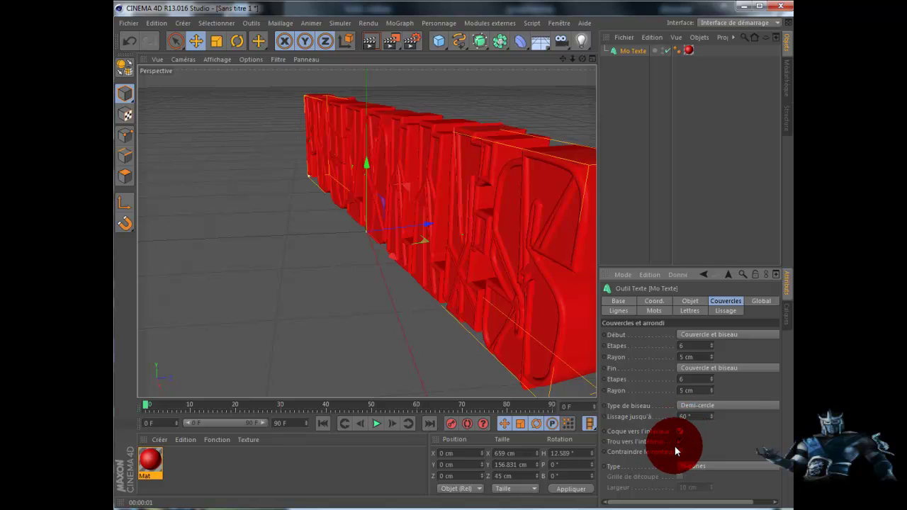
{"action": "left_click", "coordinate": [681, 450]}
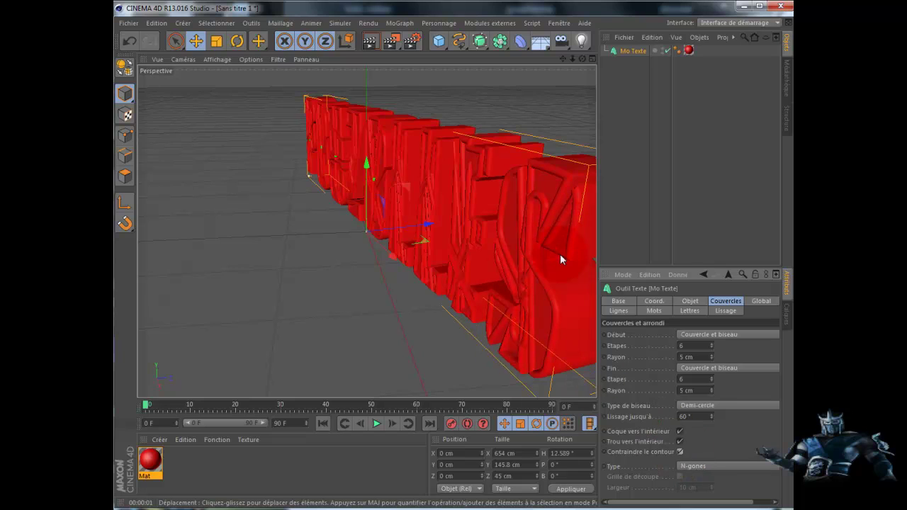
Set the cap type of the text to Triangles.
{"action": "left_click", "coordinate": [713, 440]}
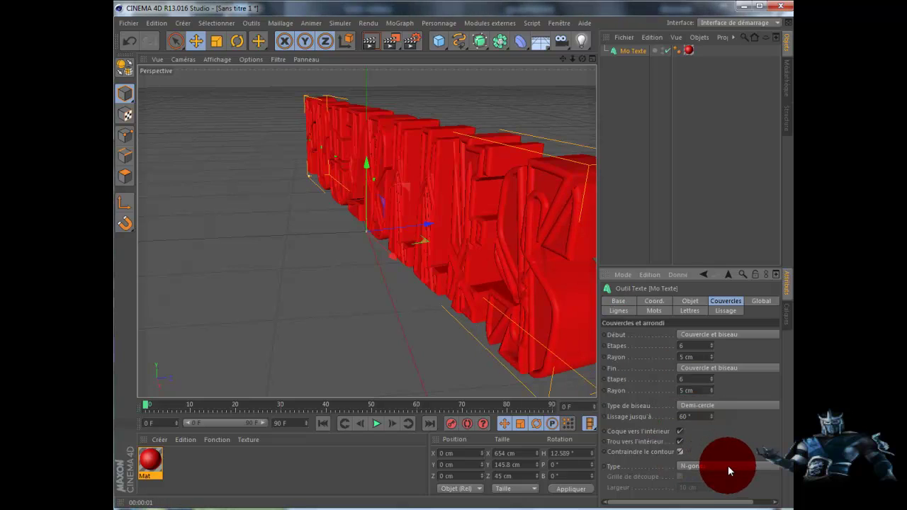
{"action": "left_click", "coordinate": [727, 466]}
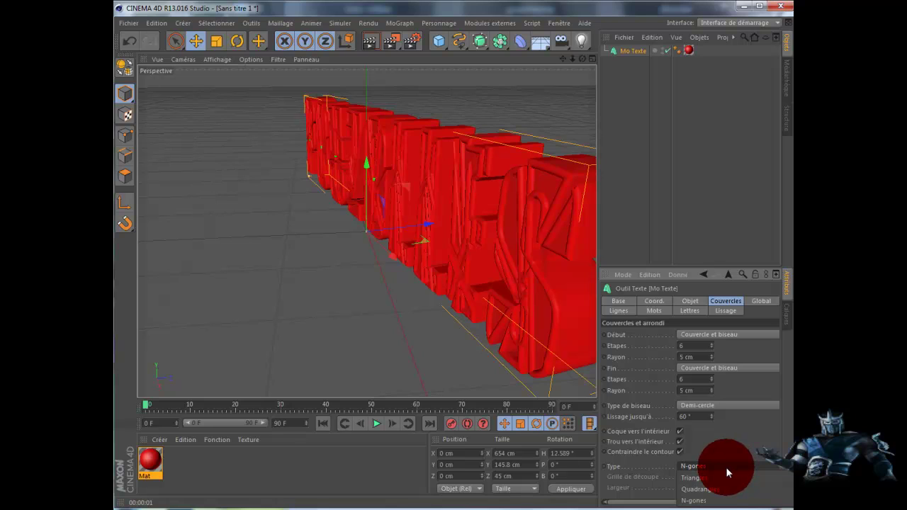
{"action": "left_click", "coordinate": [725, 476]}
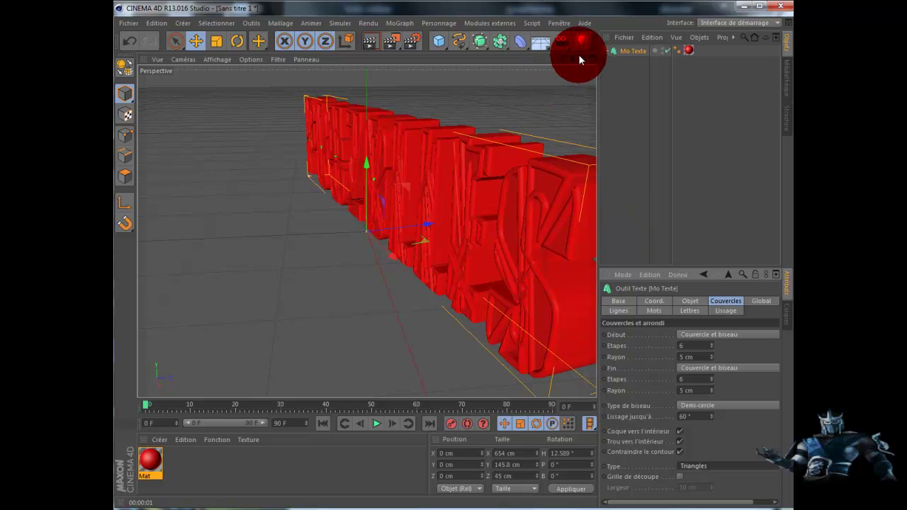
Duplicate the red text object and set the copy's start and end caps to Couvercle uniquement.
{"action": "mouse_move", "coordinate": [464, 278]}
{"action": "left_mouse_down", "text": "alt"}
{"action": "mouse_move", "coordinate": [569, 61]}
{"action": "mouse_move", "coordinate": [459, 276]}
{"action": "left_mouse_up", "text": "alt"}
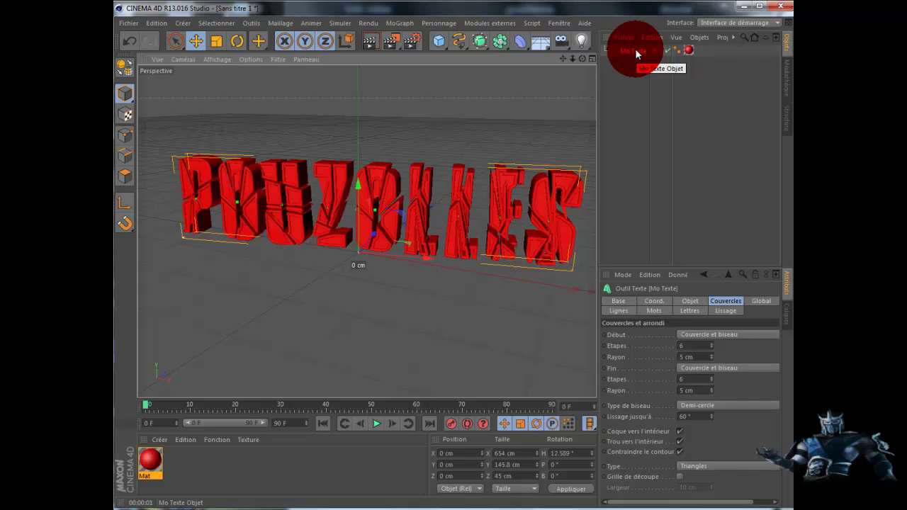
{"action": "left_click_drag", "start_coordinate": [635, 53], "coordinate": [635, 68], "text": "ctrl"}
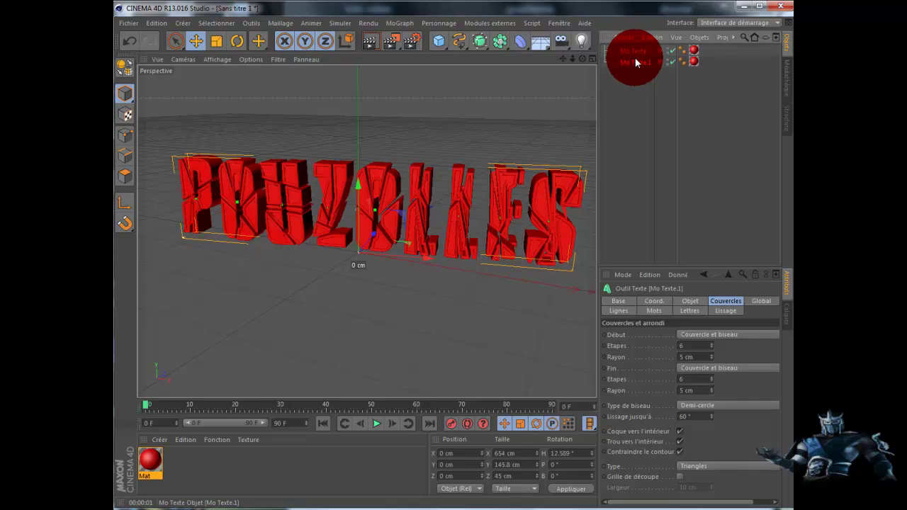
{"action": "left_click", "coordinate": [716, 334]}
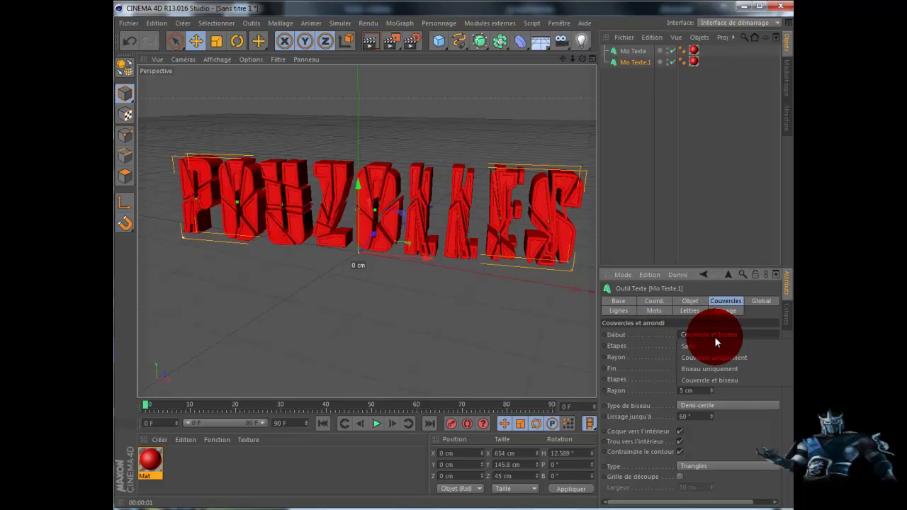
{"action": "left_click", "coordinate": [711, 356]}
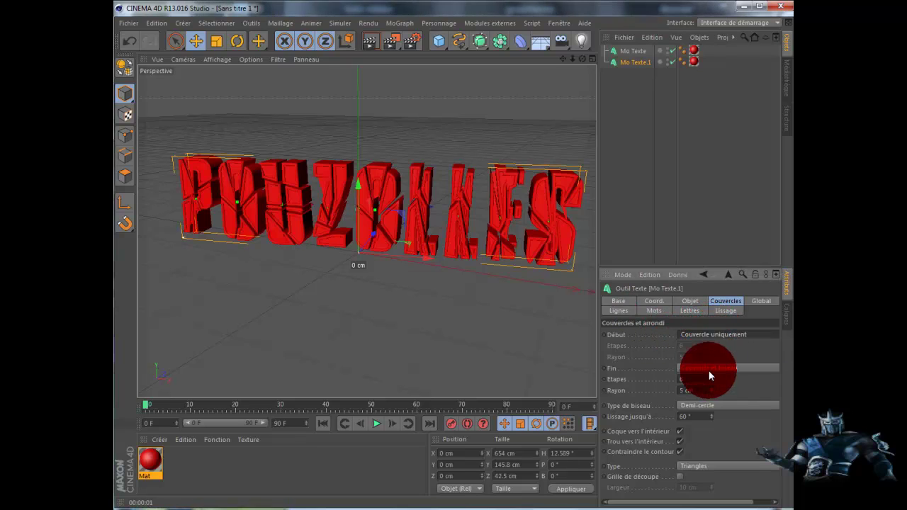
{"action": "left_click", "coordinate": [708, 369]}
{"action": "left_click", "coordinate": [705, 390]}
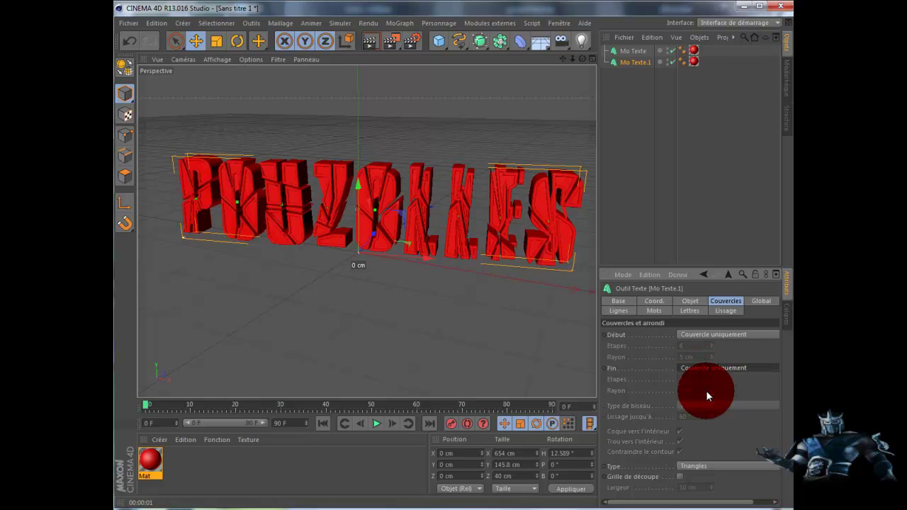
Set the original text's depth to 20 cm and move it about 10 cm along its Z axis.
{"action": "left_click", "coordinate": [629, 50]}
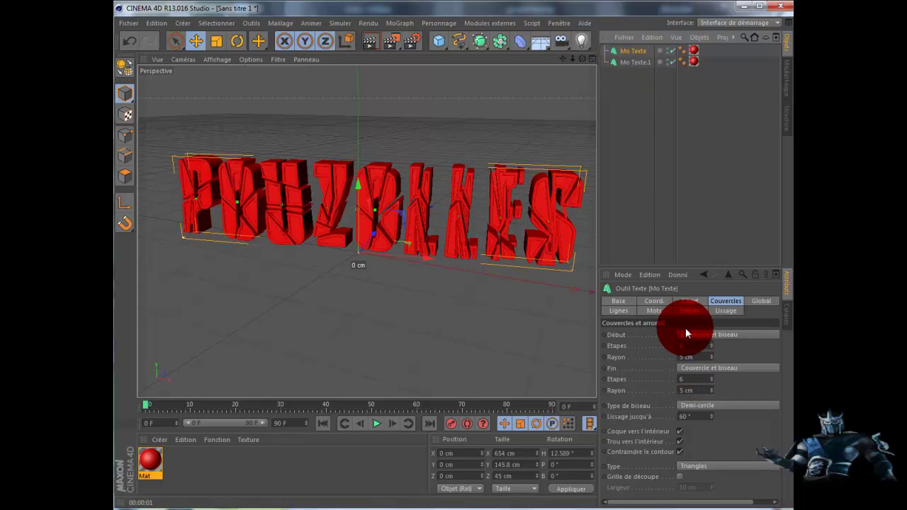
{"action": "left_click", "coordinate": [690, 301]}
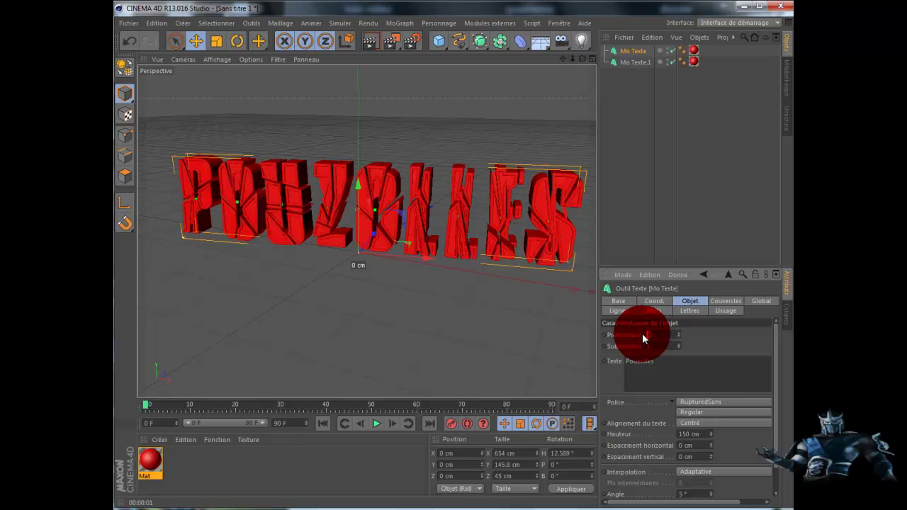
{"action": "key", "text": "Return"}
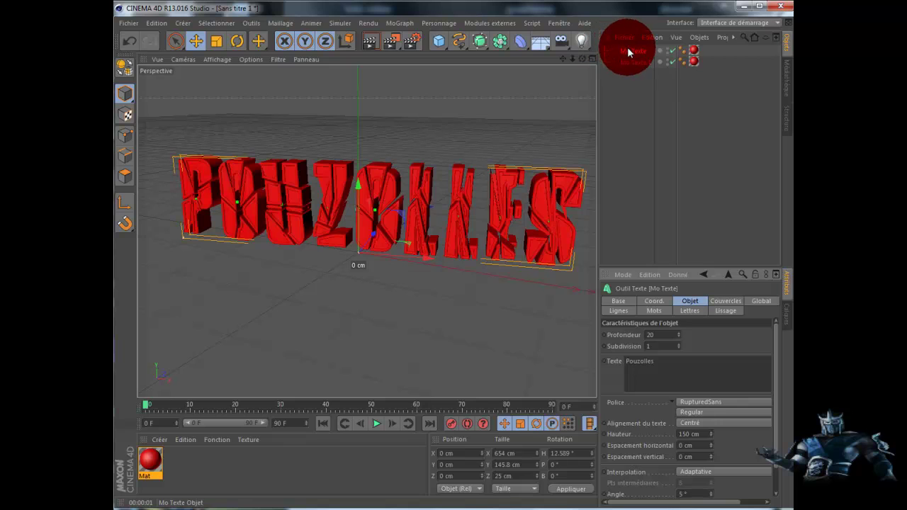
{"action": "mouse_move", "coordinate": [459, 275]}
{"action": "left_mouse_down", "text": "alt"}
{"action": "mouse_move", "coordinate": [440, 279]}
{"action": "mouse_move", "coordinate": [459, 275]}
{"action": "left_mouse_up", "text": "alt"}
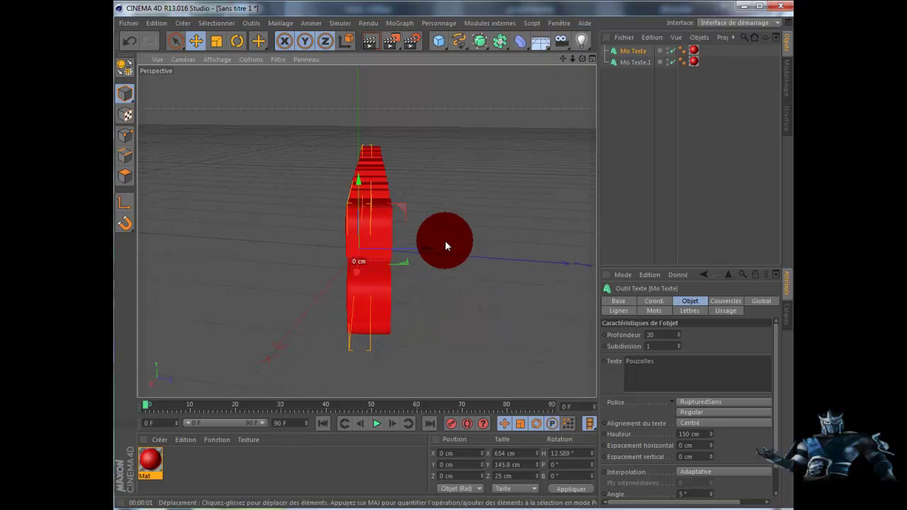
{"action": "left_click_drag", "start_coordinate": [428, 249], "coordinate": [434, 251]}
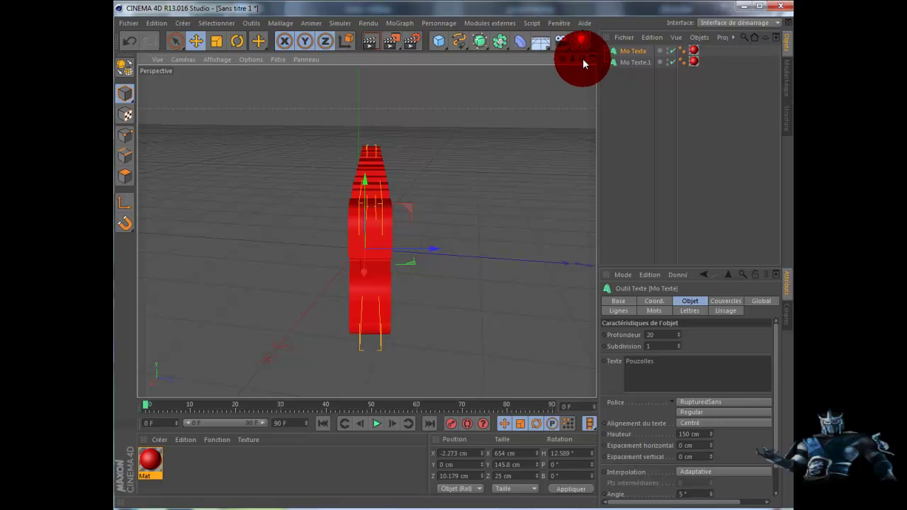
Delete both the original text object and its duplicate from the scene.
{"action": "left_click", "coordinate": [725, 301]}
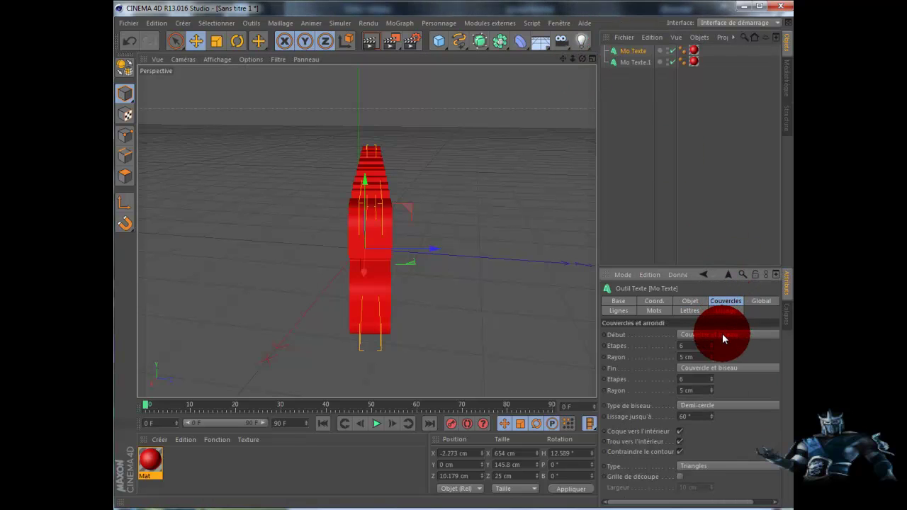
{"action": "left_click", "coordinate": [635, 61]}
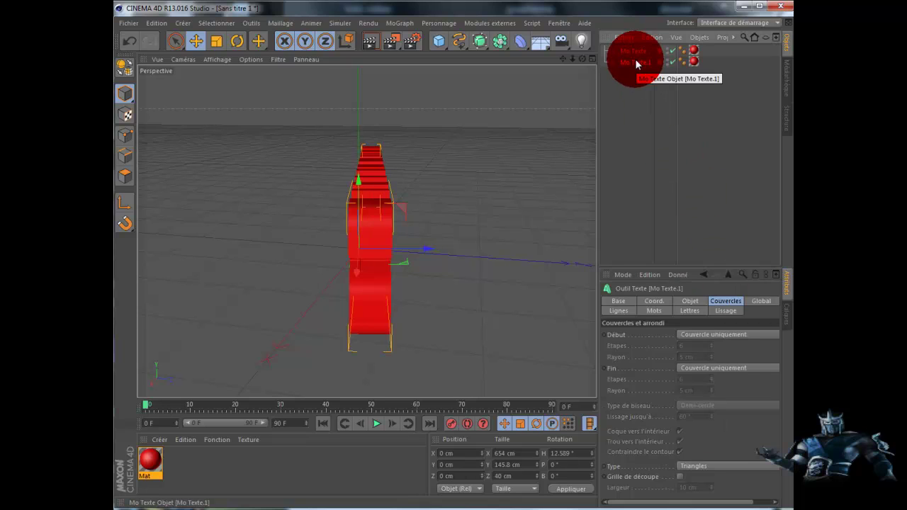
{"action": "left_click_drag", "start_coordinate": [631, 89], "coordinate": [634, 46]}
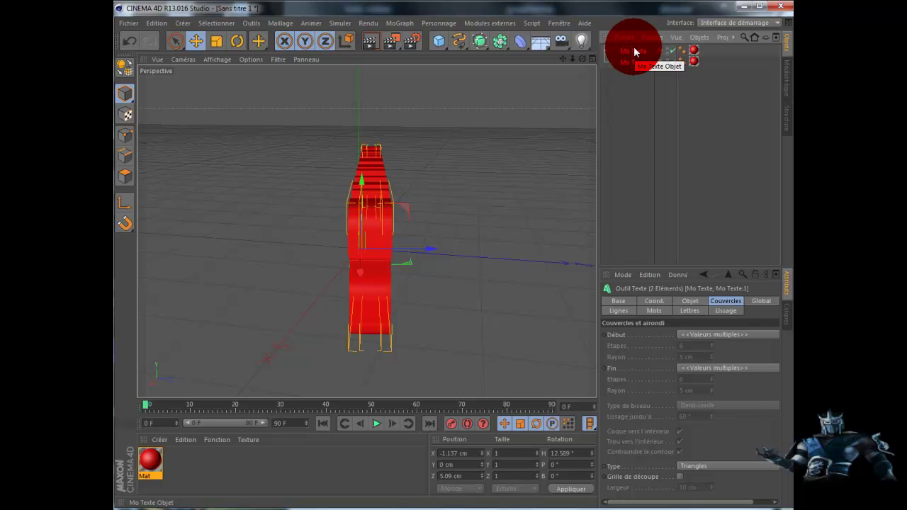
{"action": "key", "text": "Delete"}
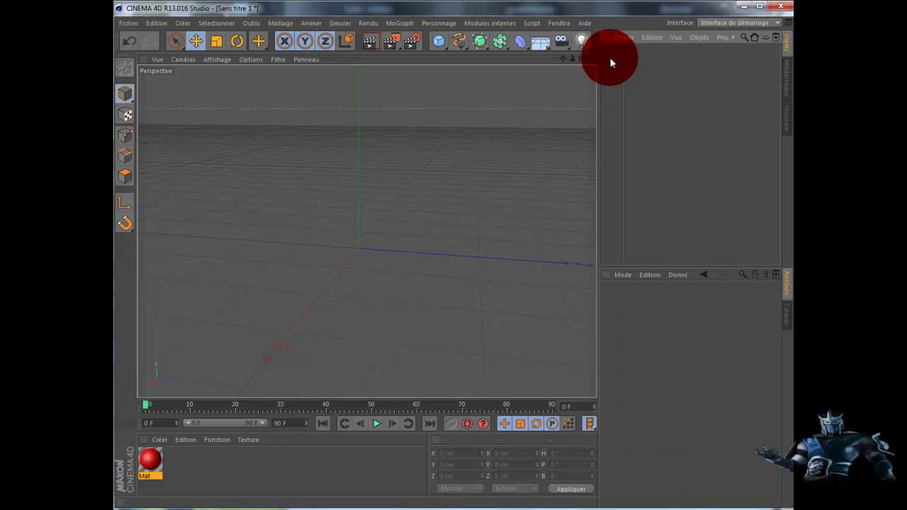
Add a new MoGraph text object (Mo Texte) and set its text alignment to Centré.
{"action": "left_click", "coordinate": [398, 27]}
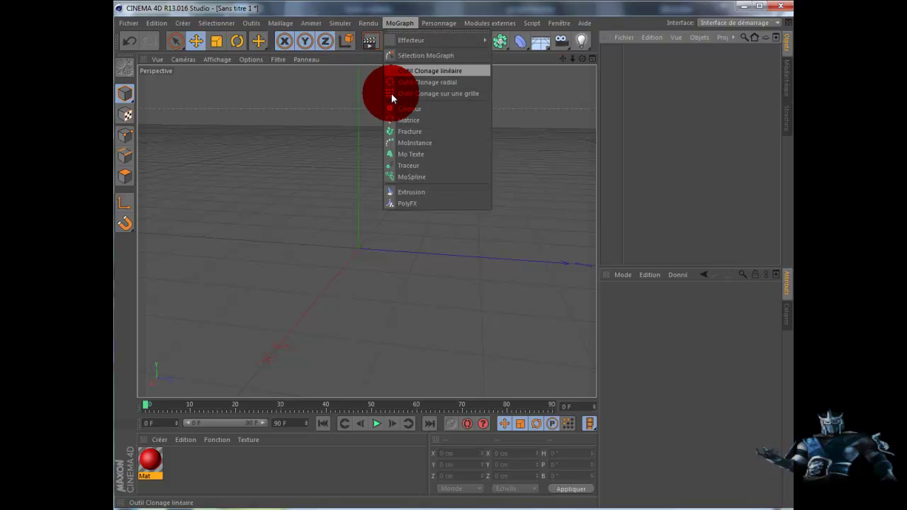
{"action": "left_click", "coordinate": [413, 155]}
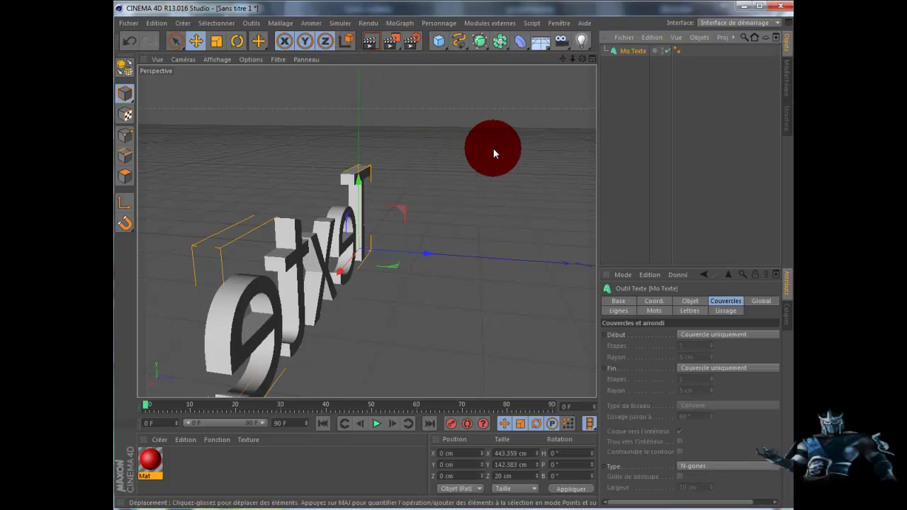
{"action": "left_click_drag", "start_coordinate": [582, 61], "coordinate": [571, 173]}
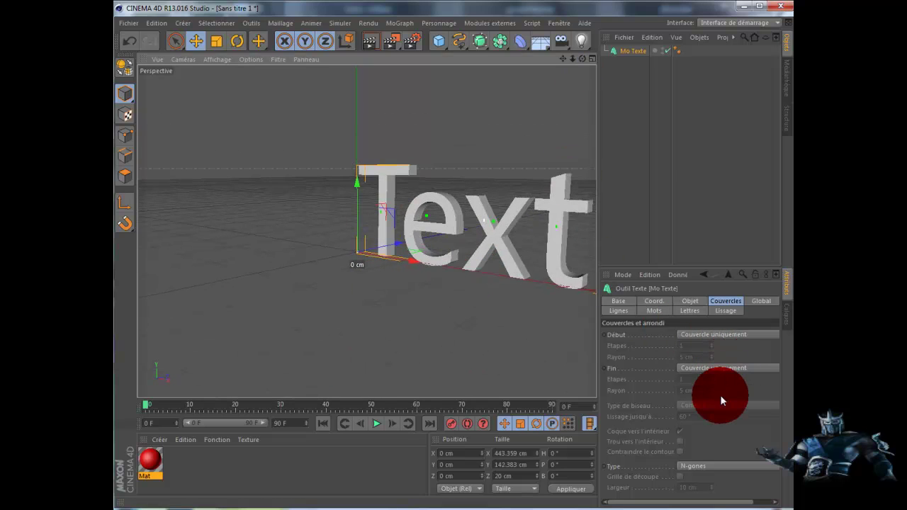
{"action": "left_click", "coordinate": [694, 301]}
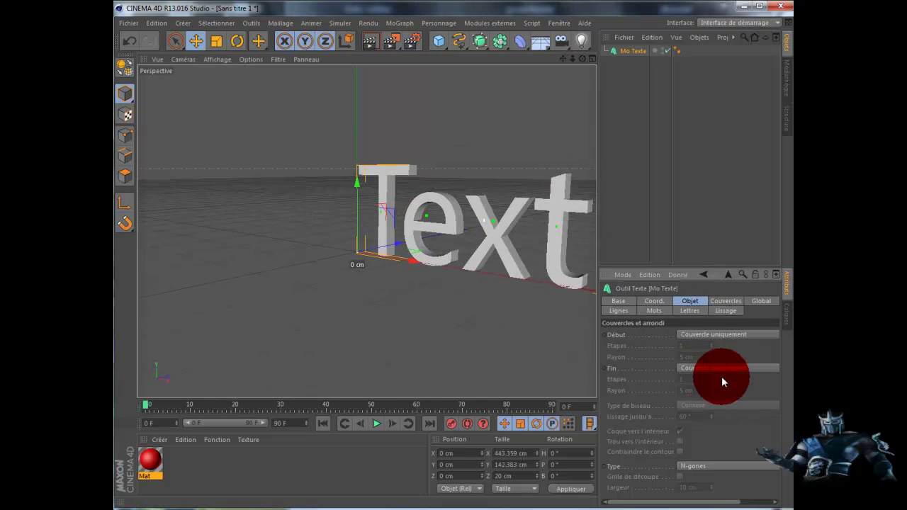
{"action": "left_click", "coordinate": [710, 422]}
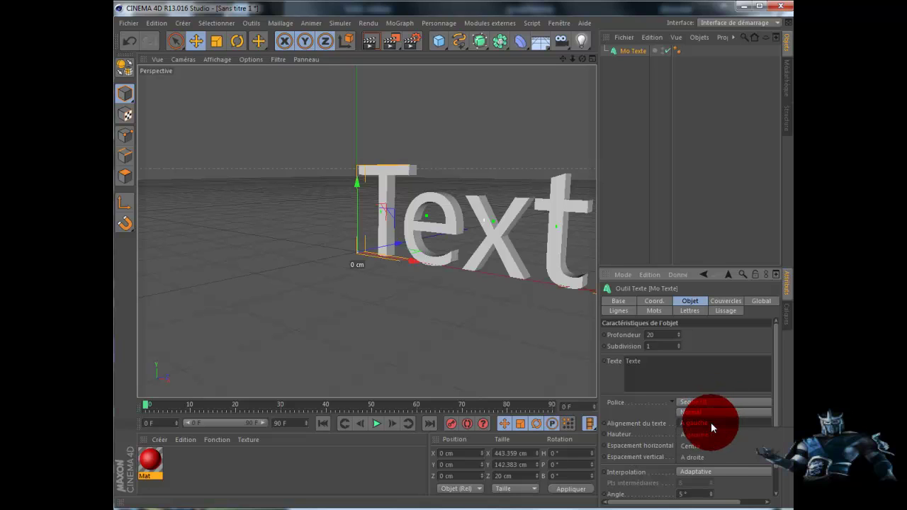
{"action": "left_click", "coordinate": [711, 442]}
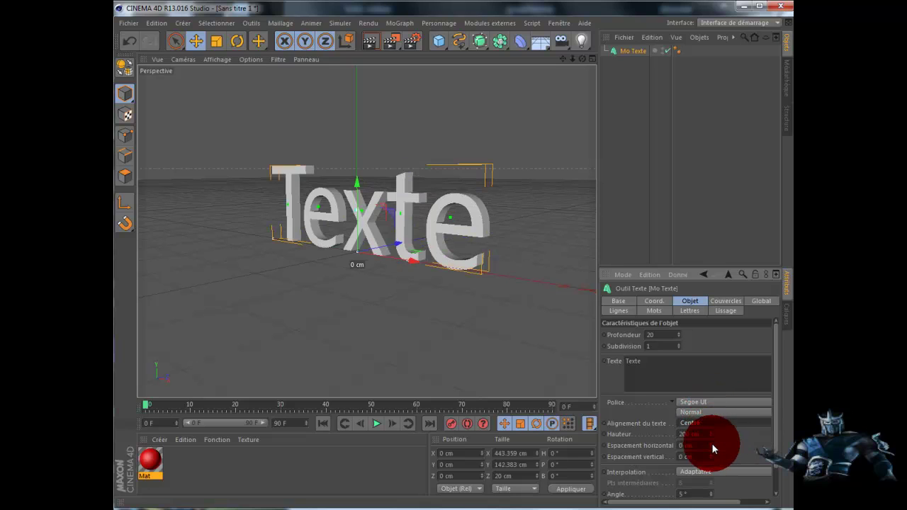
Set the new text's font to RupturedSans and its wording to "Pouzolles".
{"action": "left_click", "coordinate": [688, 403]}
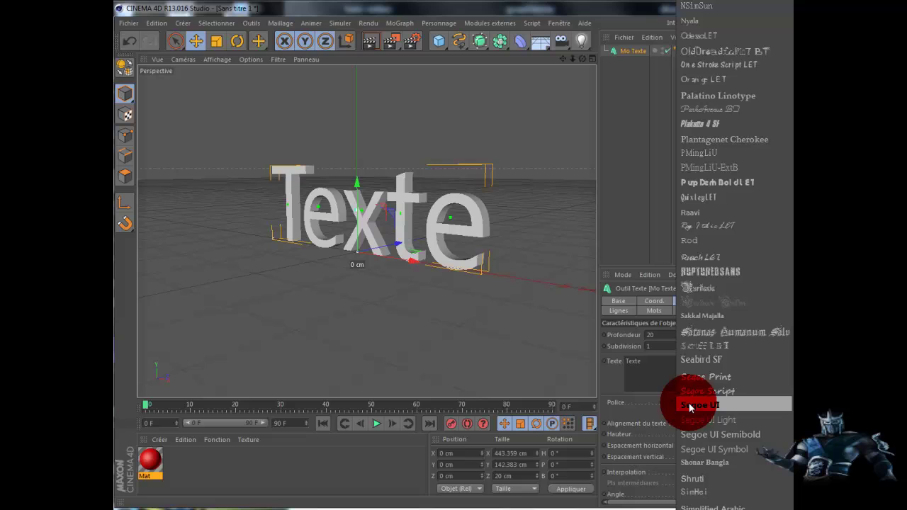
{"action": "left_click", "coordinate": [709, 272]}
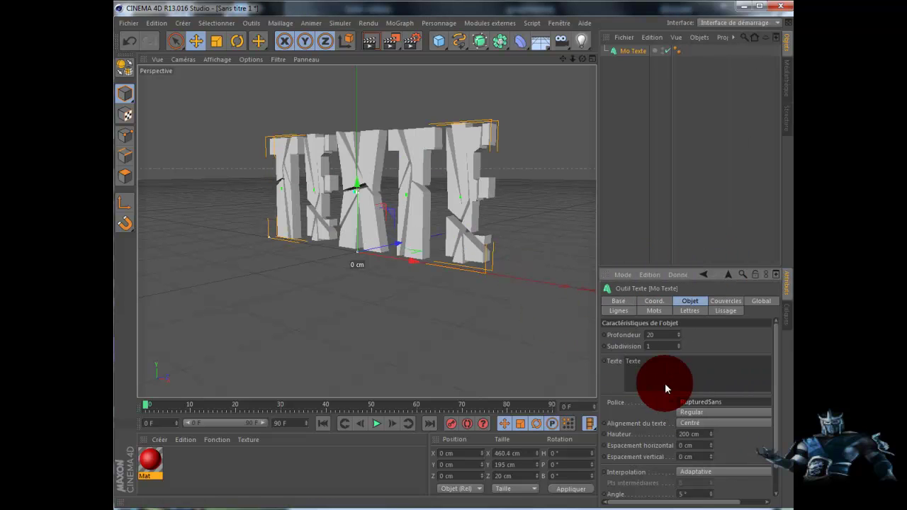
{"action": "left_click_drag", "start_coordinate": [655, 363], "coordinate": [607, 361]}
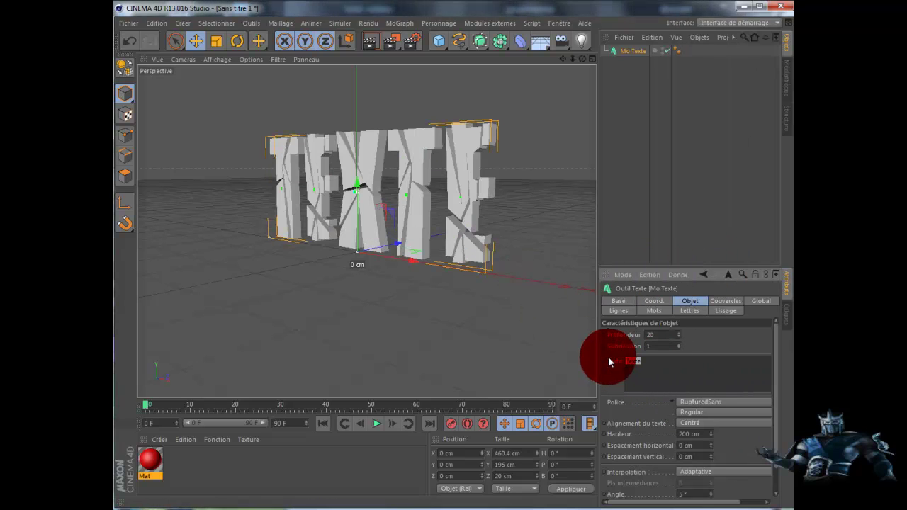
{"action": "type", "text": "R"}
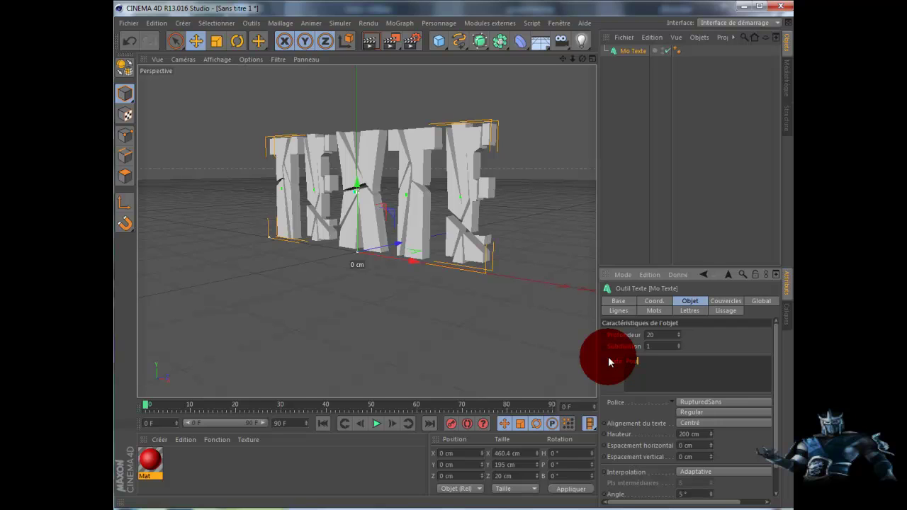
{"action": "type", "text": "ouzolles"}
Set the text's height to 150 cm and duplicate the text object.
{"action": "left_click", "coordinate": [712, 337]}
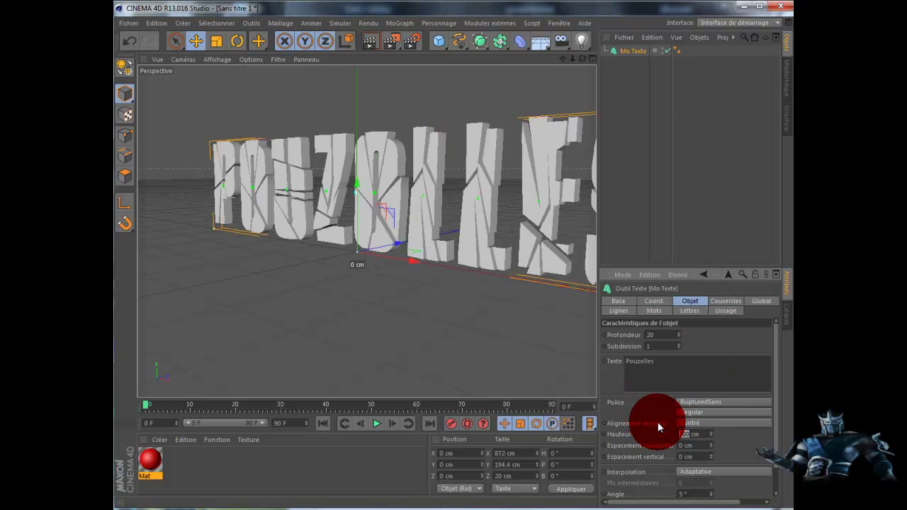
{"action": "type", "text": "150"}
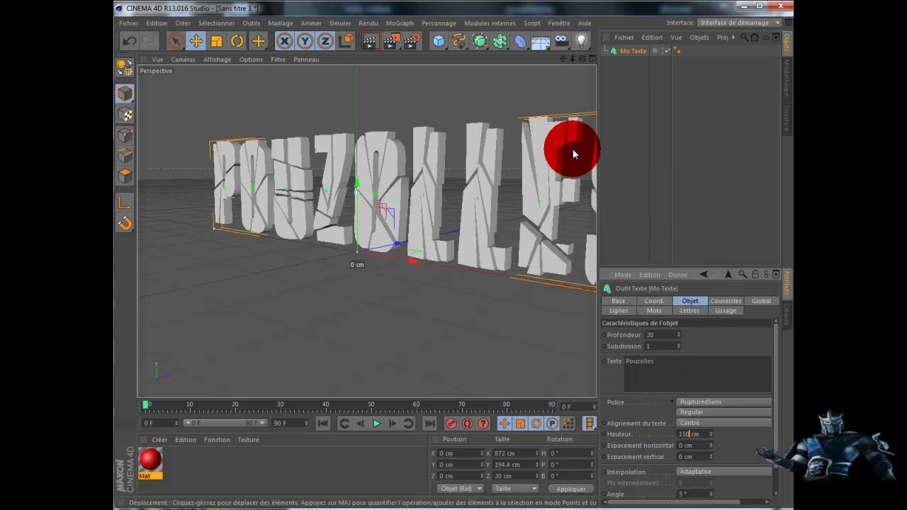
{"action": "left_click", "coordinate": [634, 53]}
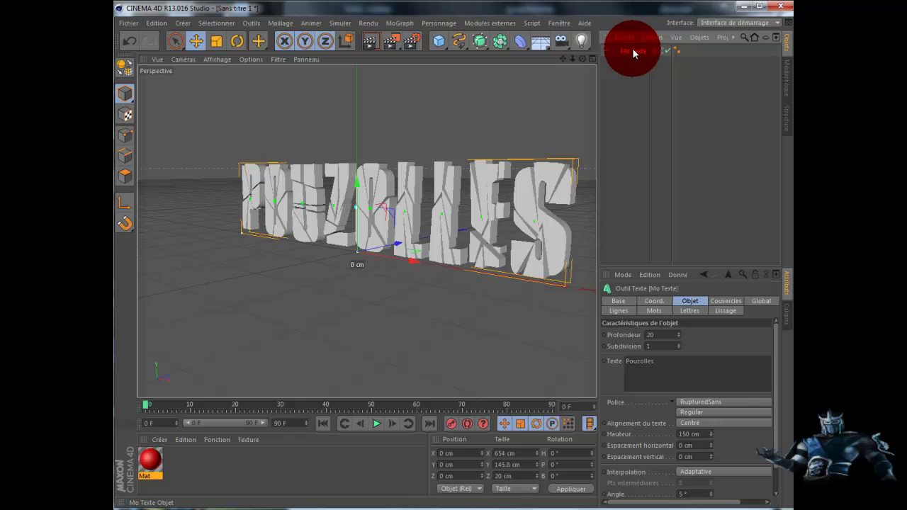
{"action": "left_click_drag", "start_coordinate": [631, 47], "coordinate": [627, 72], "text": "ctrl"}
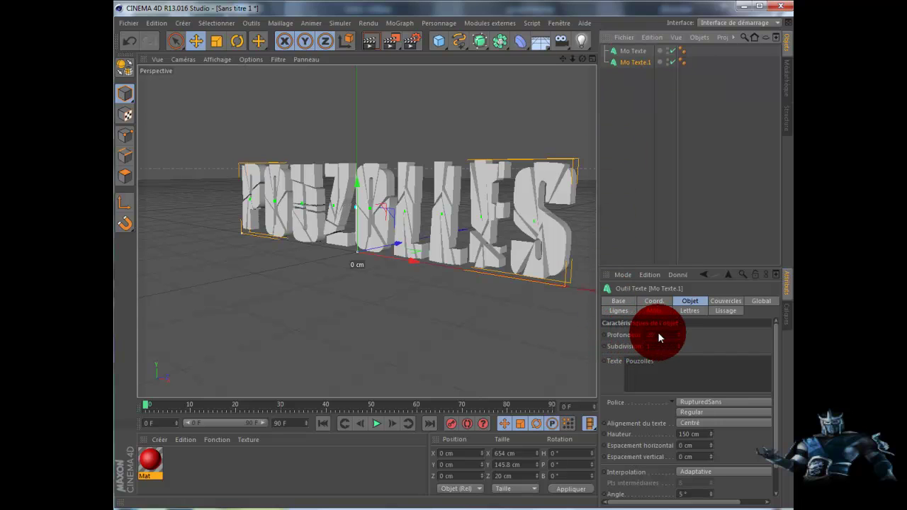
Set the original text's depth to 40 cm, then select its duplicate.
{"action": "left_click", "coordinate": [636, 47]}
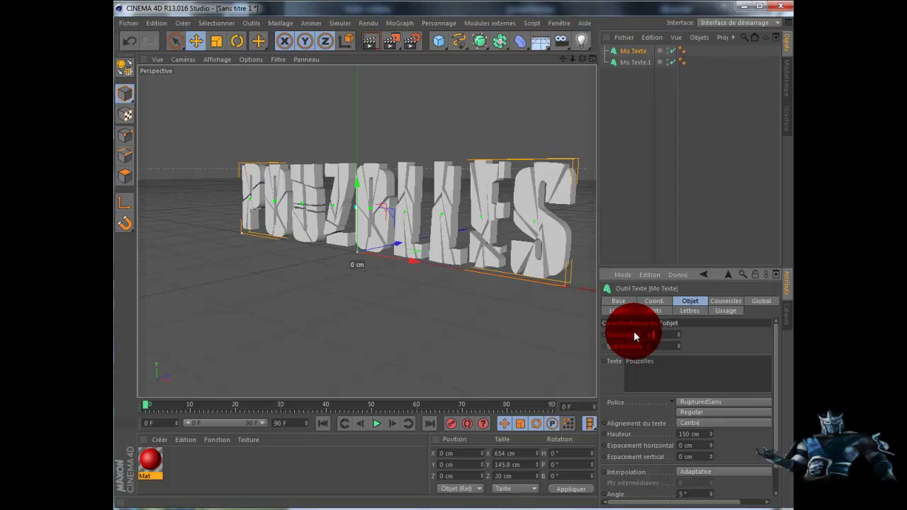
{"action": "type", "text": "40"}
{"action": "left_click", "coordinate": [651, 175]}
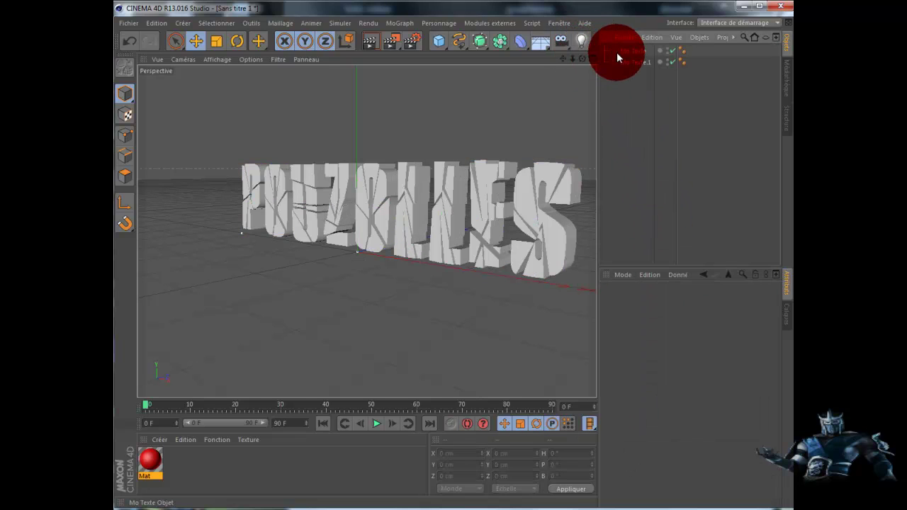
{"action": "left_click", "coordinate": [635, 51]}
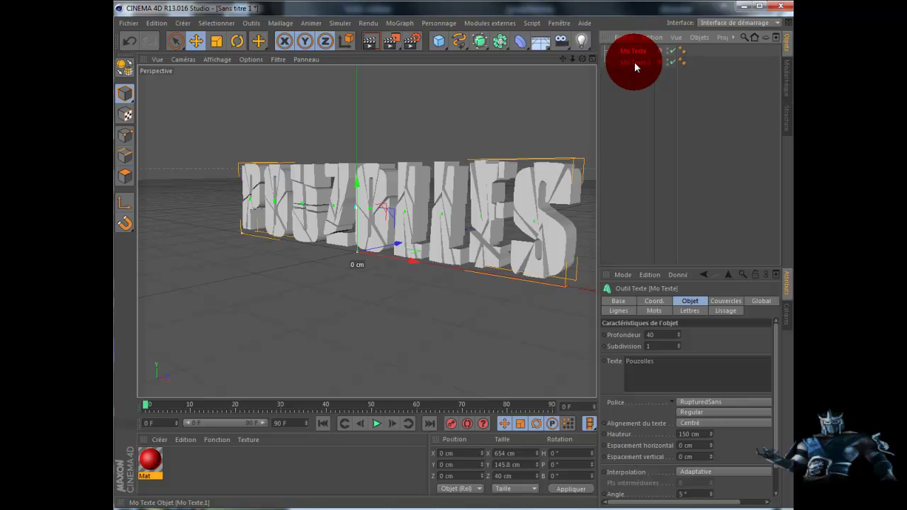
{"action": "left_click", "coordinate": [634, 62]}
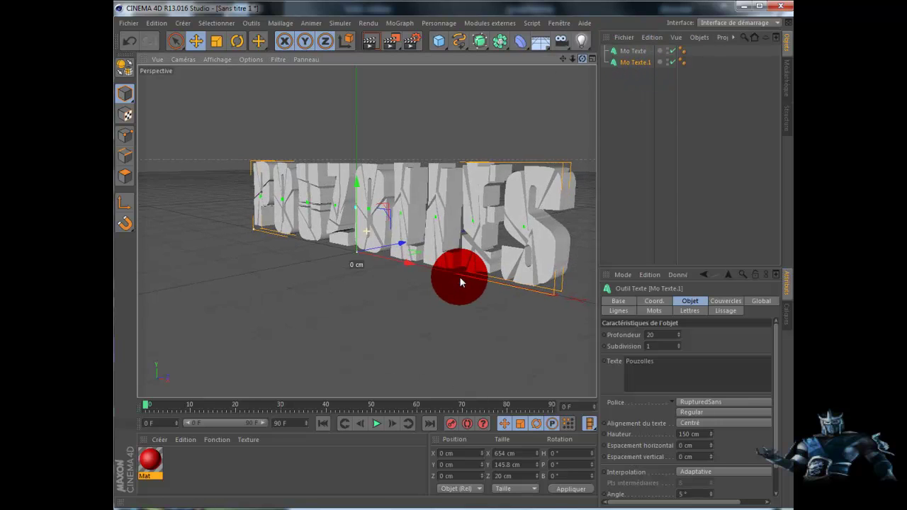
Move the duplicate text along Z to about 10.4 cm so it sits within the thickness of the original text.
{"action": "left_click_drag", "start_coordinate": [459, 276], "coordinate": [331, 278], "text": "alt"}
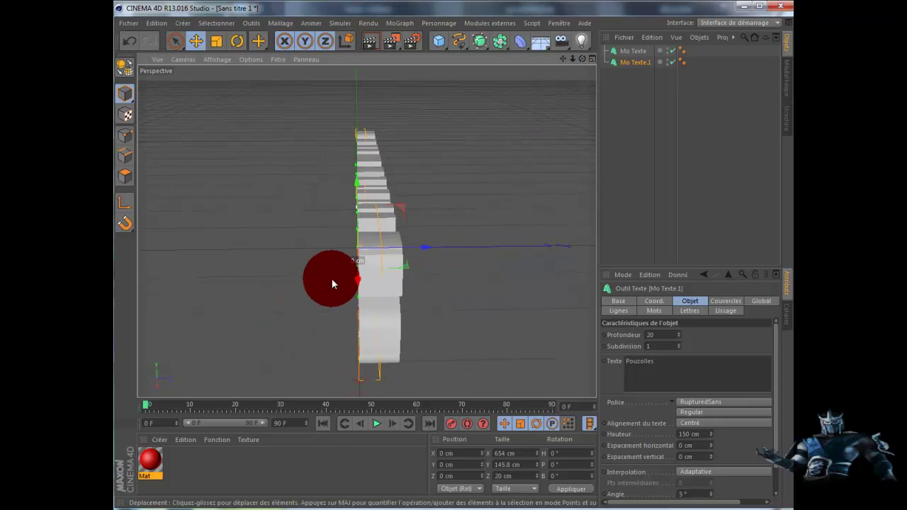
{"action": "left_click_drag", "start_coordinate": [371, 248], "coordinate": [432, 250]}
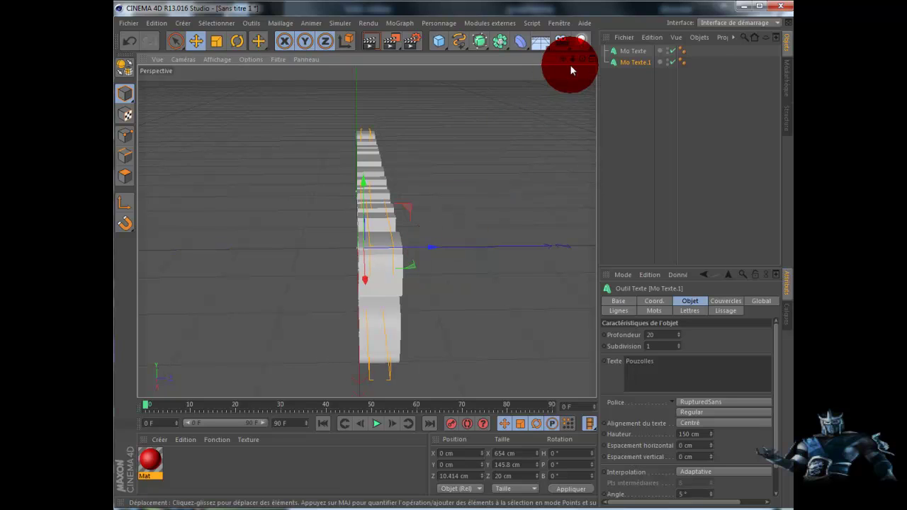
{"action": "left_click_drag", "start_coordinate": [459, 277], "coordinate": [460, 276]}
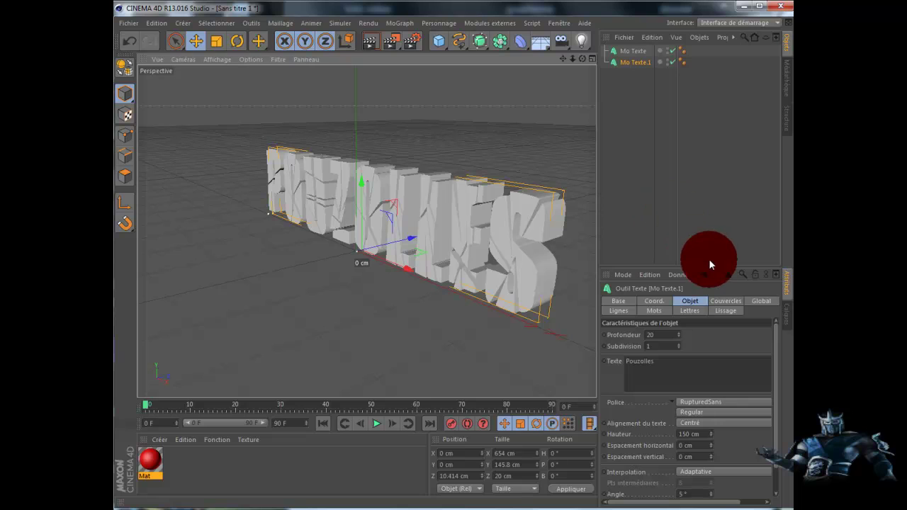
Set both the start and end caps of the duplicate text to Couvercle et biseau.
{"action": "left_click", "coordinate": [724, 302]}
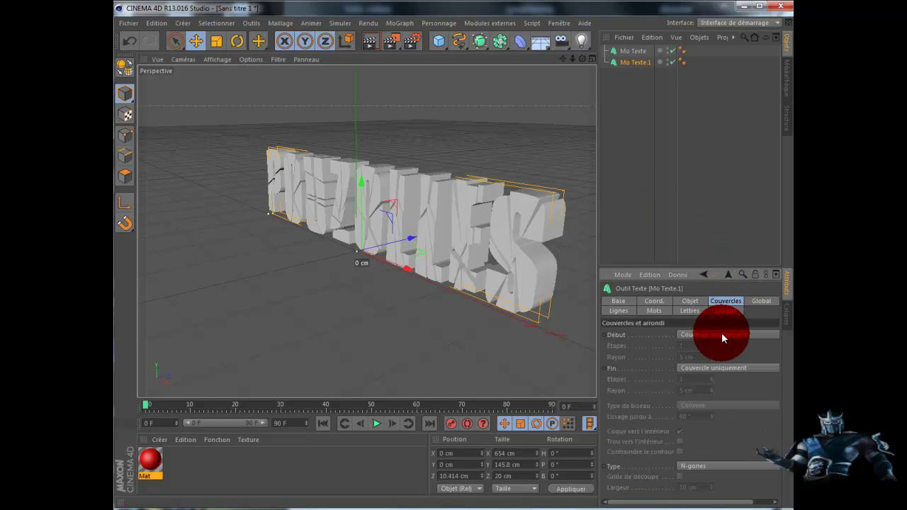
{"action": "left_click", "coordinate": [721, 335]}
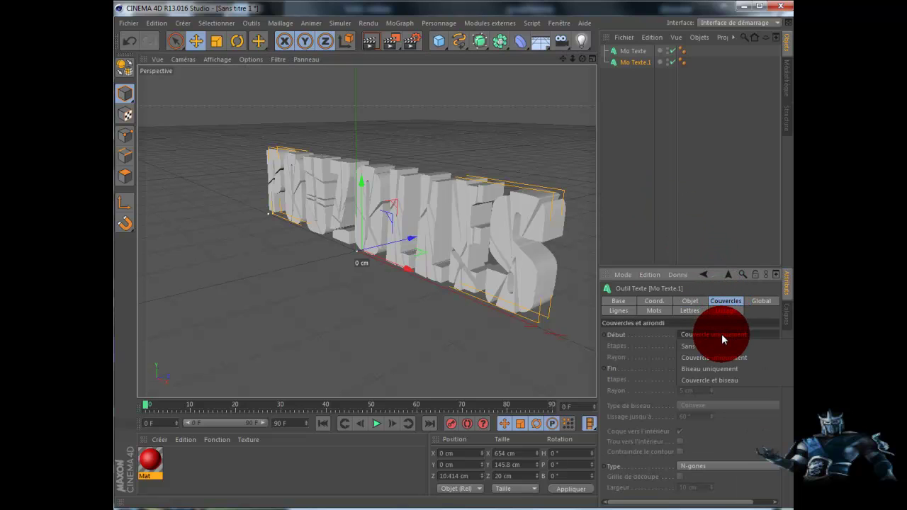
{"action": "left_click", "coordinate": [724, 379]}
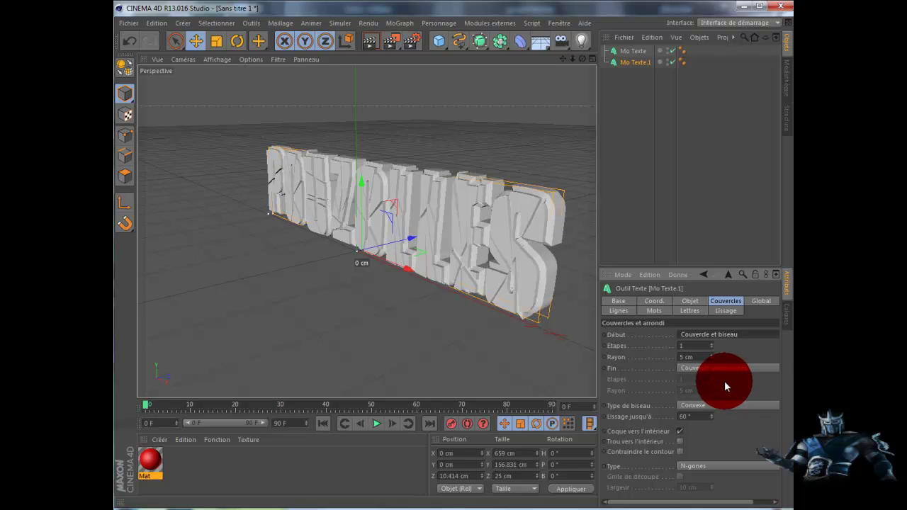
{"action": "left_click", "coordinate": [727, 368]}
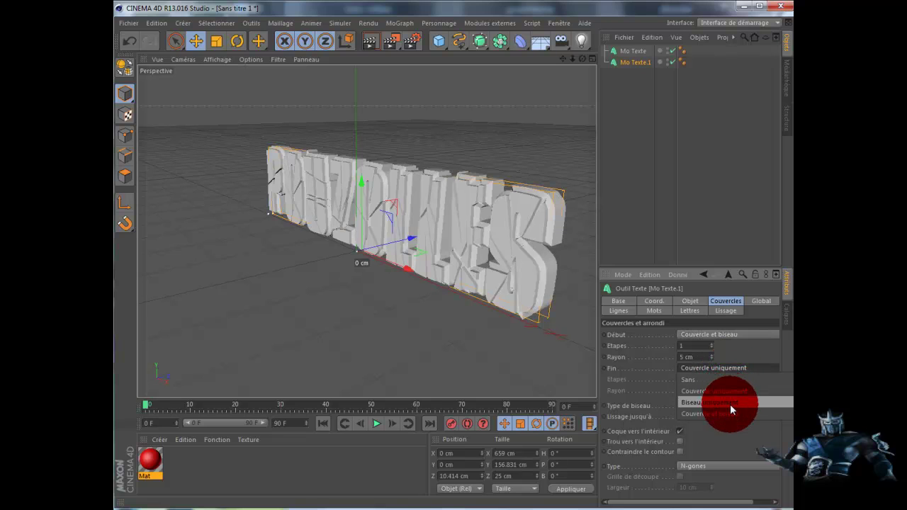
{"action": "left_click", "coordinate": [729, 413]}
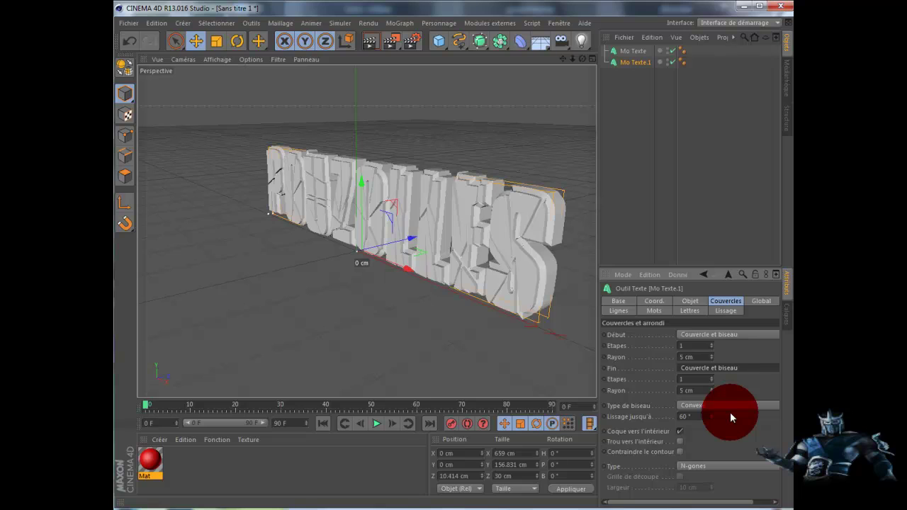
Set the duplicate text's bevel type to Demi-cercle and its start bevel steps (Etapes) to 5.
{"action": "left_click", "coordinate": [724, 407]}
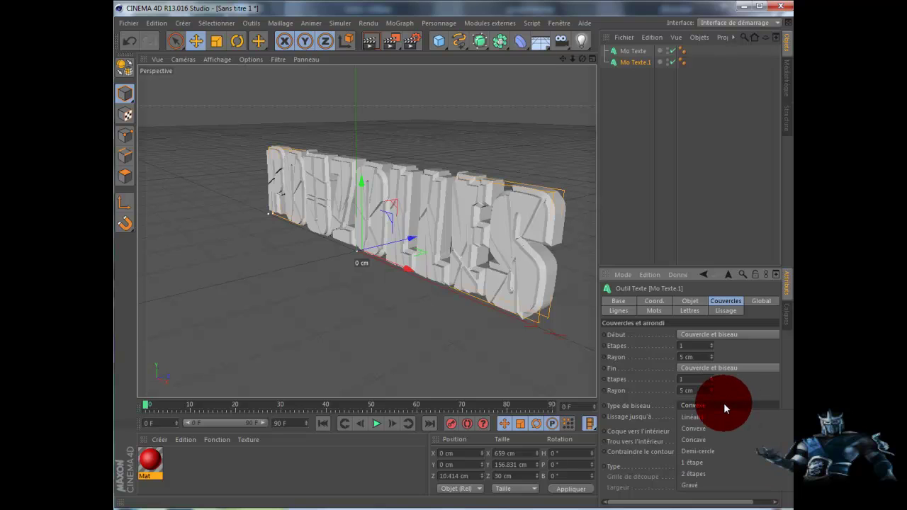
{"action": "left_click", "coordinate": [722, 450]}
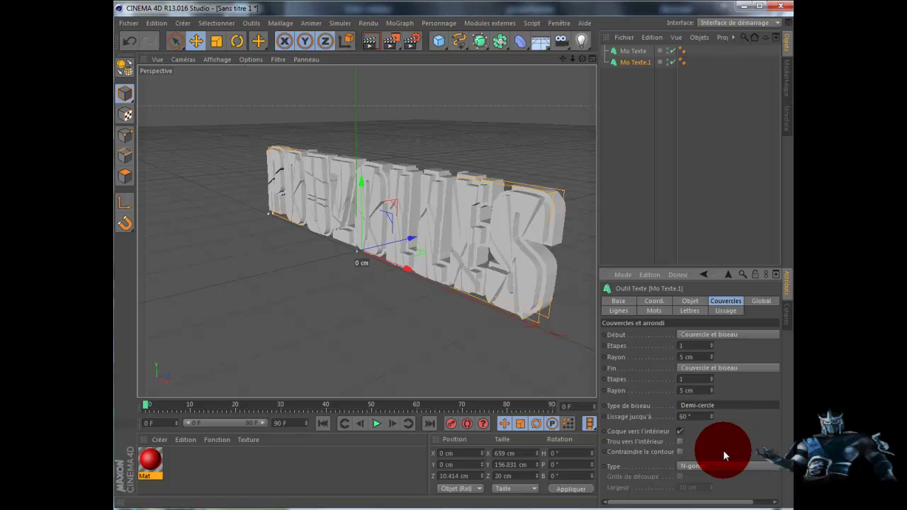
{"action": "left_click", "coordinate": [712, 343]}
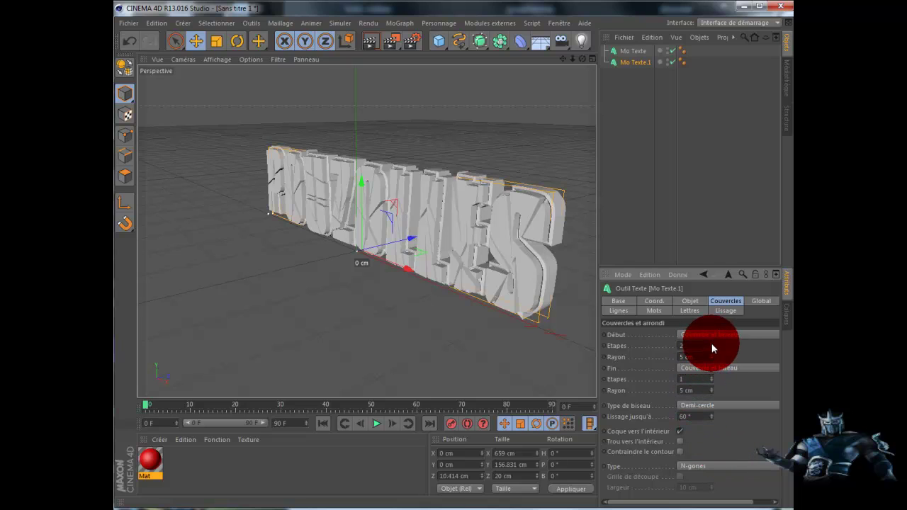
{"action": "left_click", "coordinate": [711, 343]}
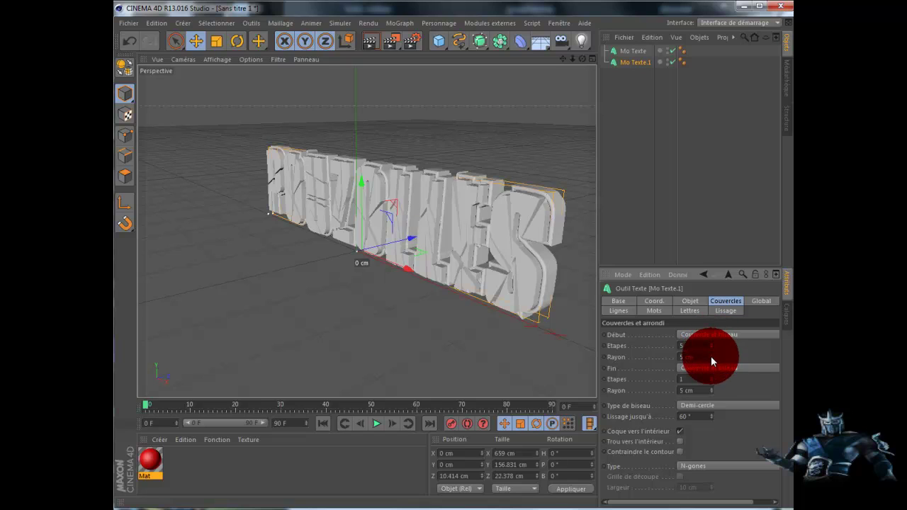
Try different start bevel radii, settle on 5 cm, and set the end bevel steps to 5.
{"action": "left_click", "coordinate": [711, 355]}
{"action": "left_click", "coordinate": [711, 358]}
{"action": "left_click", "coordinate": [711, 357]}
{"action": "left_click", "coordinate": [711, 358]}
{"action": "left_click", "coordinate": [711, 358]}
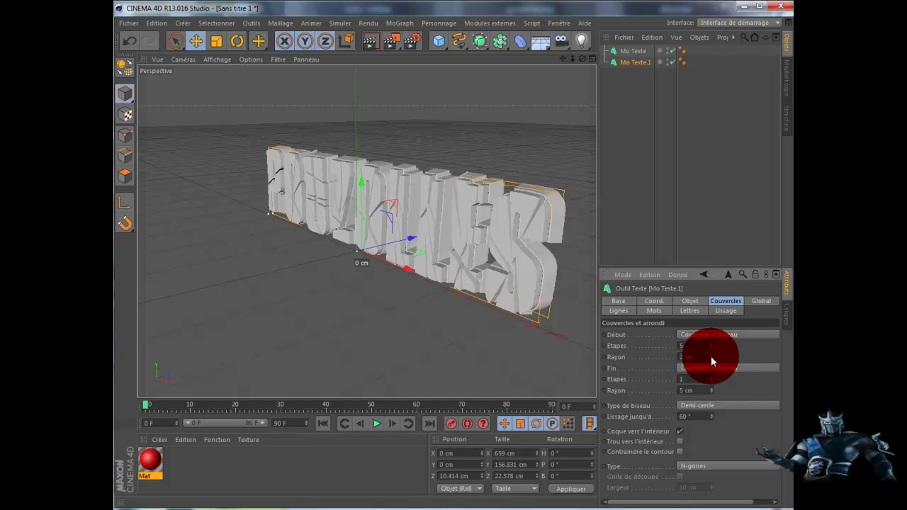
{"action": "left_click", "coordinate": [711, 354]}
{"action": "left_click", "coordinate": [711, 355]}
{"action": "left_click", "coordinate": [711, 354]}
{"action": "left_click", "coordinate": [711, 354]}
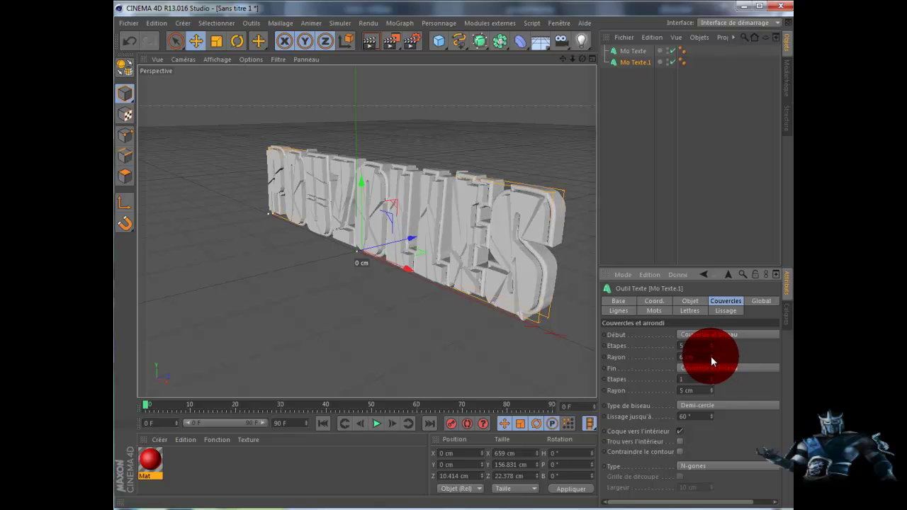
{"action": "left_click", "coordinate": [711, 357]}
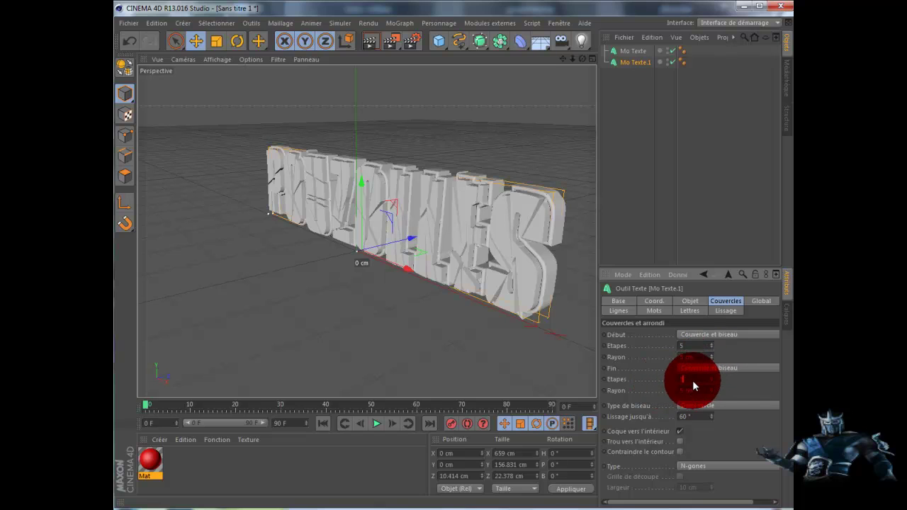
Apply the red material to the duplicate text and render the active view.
{"action": "left_click_drag", "start_coordinate": [653, 67], "coordinate": [461, 281]}
{"action": "left_click_drag", "start_coordinate": [460, 278], "coordinate": [460, 278], "text": "alt"}
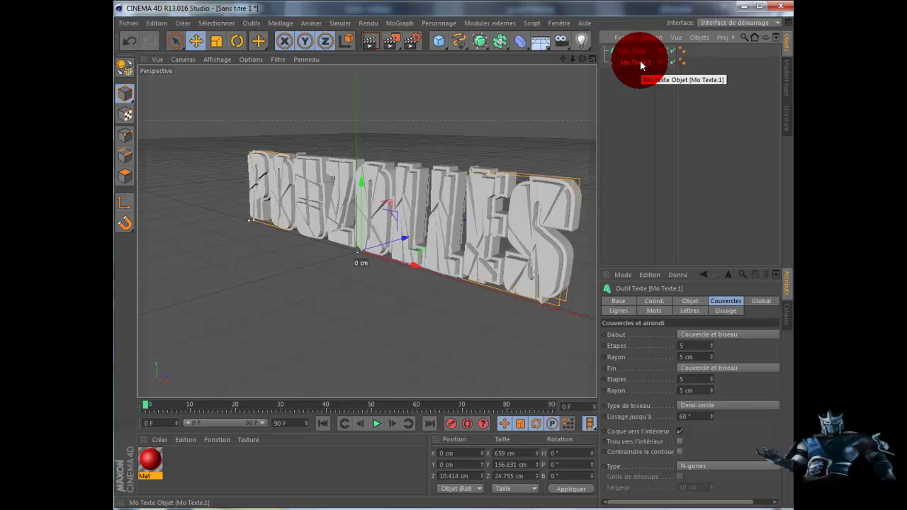
{"action": "left_click_drag", "start_coordinate": [151, 464], "coordinate": [643, 63]}
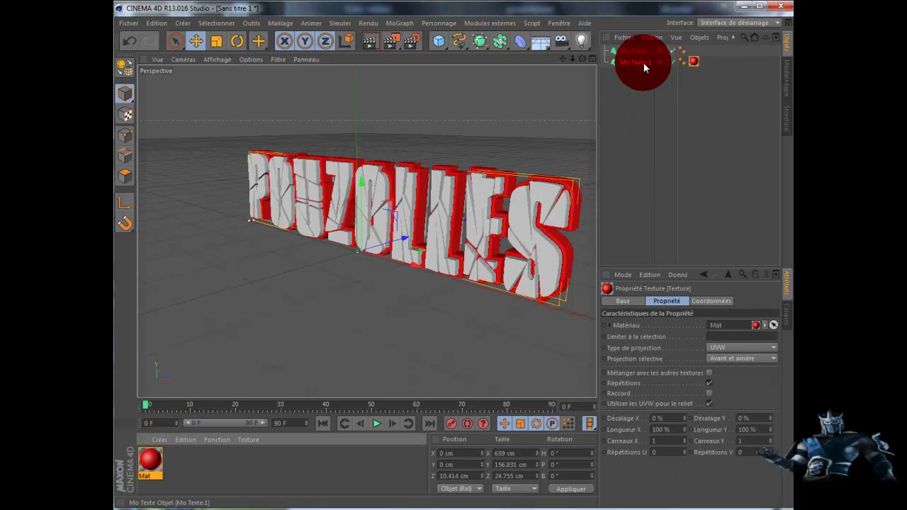
{"action": "left_click", "coordinate": [371, 39]}
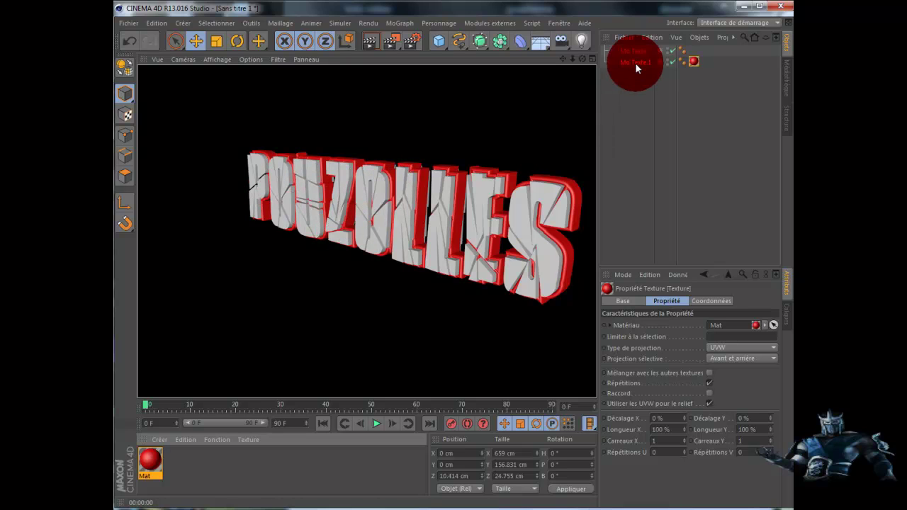
Create a new material and set its colour to near-black, RGB 20, 20, 20.
{"action": "double_click", "coordinate": [202, 458]}
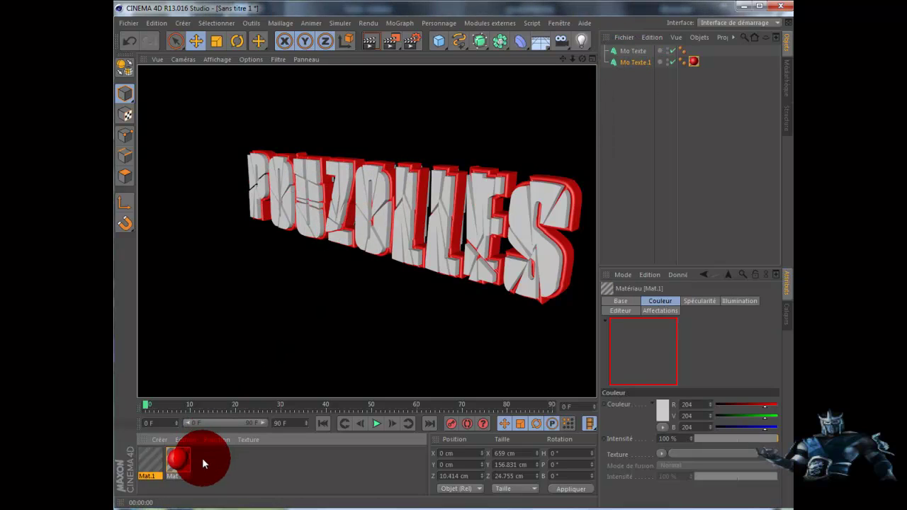
{"action": "double_click", "coordinate": [148, 456]}
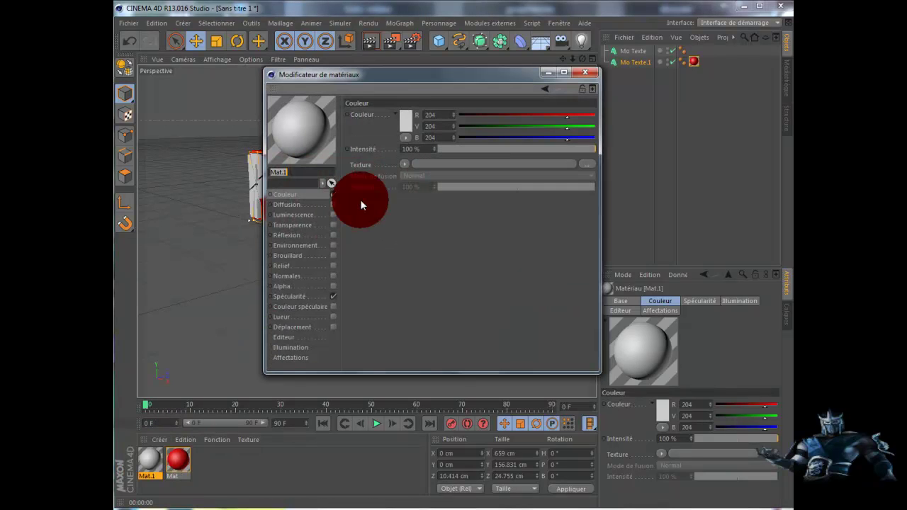
{"action": "left_click", "coordinate": [404, 124]}
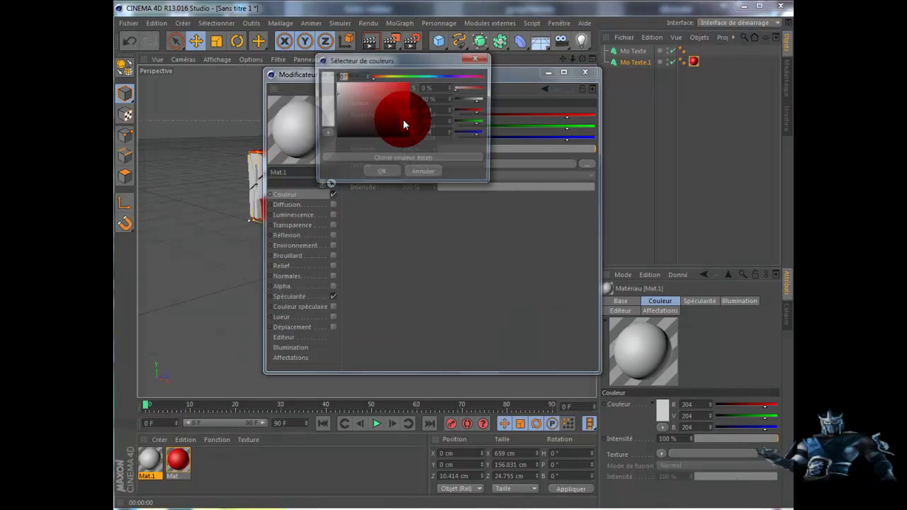
{"action": "left_click", "coordinate": [333, 132]}
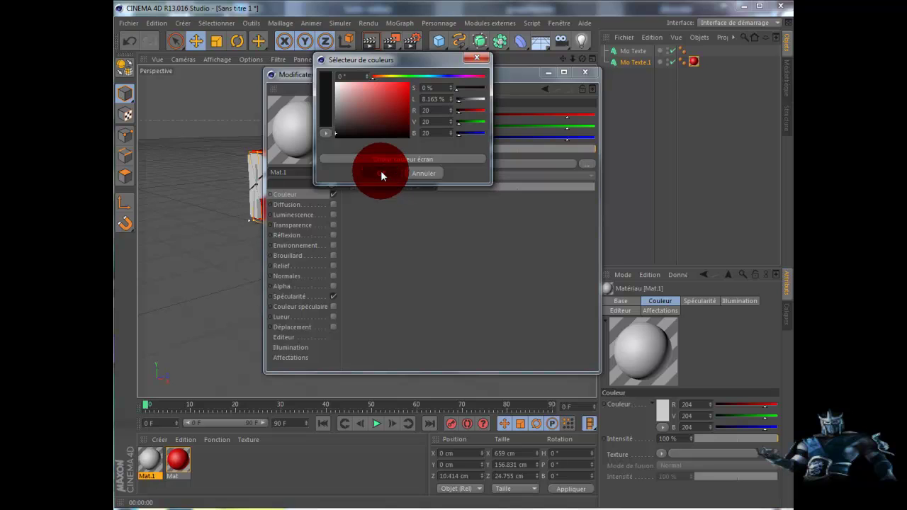
{"action": "left_click", "coordinate": [380, 171]}
{"action": "left_click", "coordinate": [584, 73]}
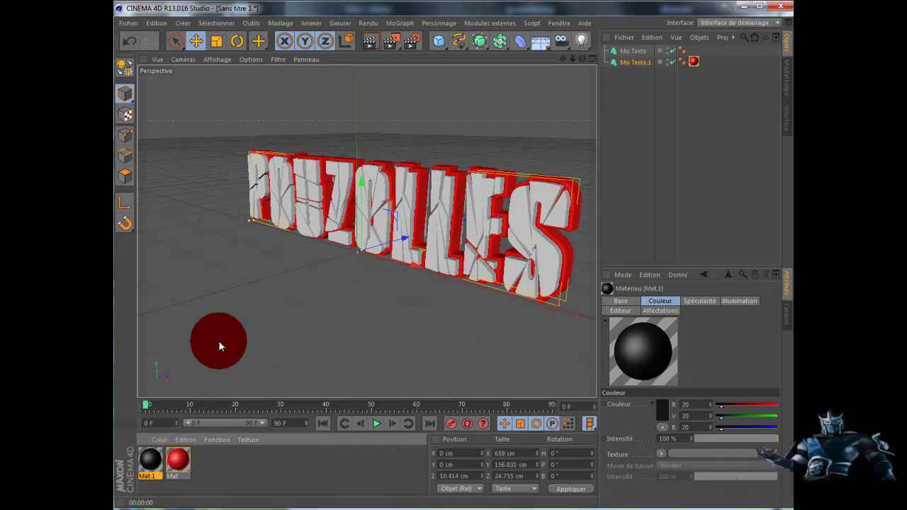
Apply the near-black material to the original text and render the view from two different angles.
{"action": "left_click_drag", "start_coordinate": [640, 48], "coordinate": [637, 47]}
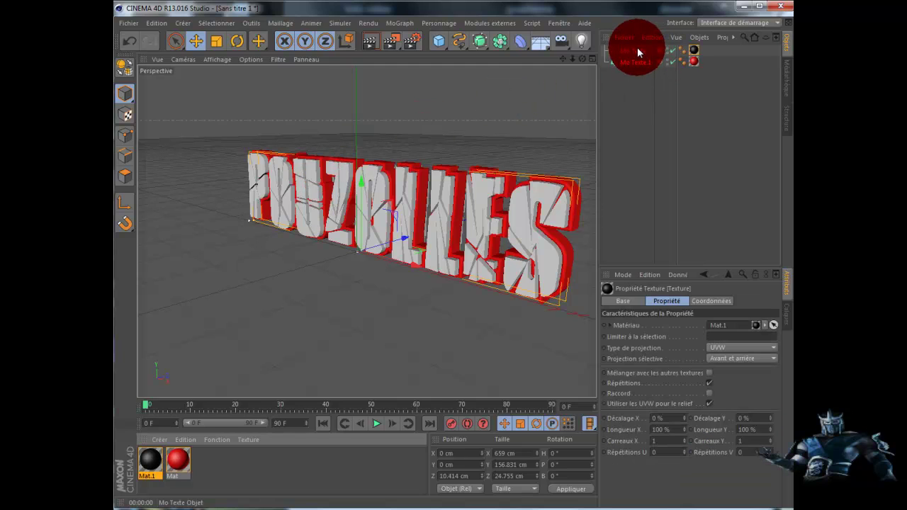
{"action": "left_click", "coordinate": [371, 41]}
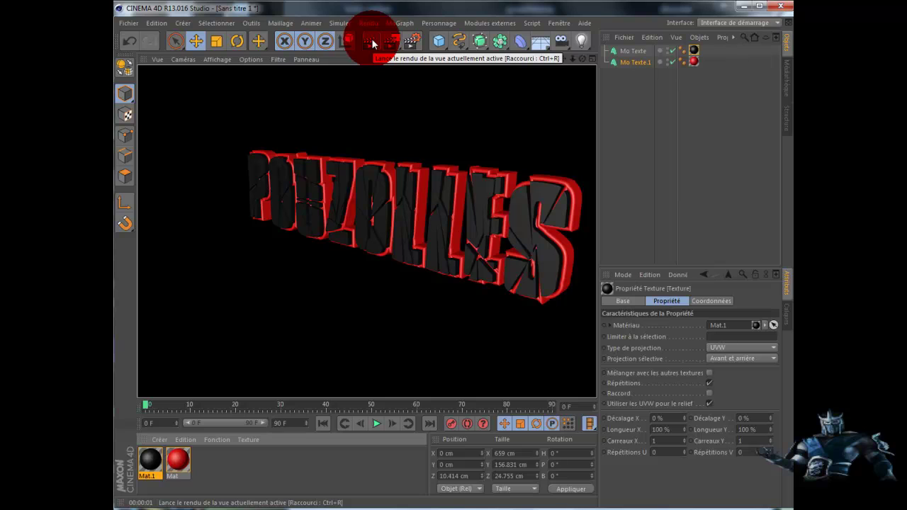
{"action": "left_click", "coordinate": [581, 64]}
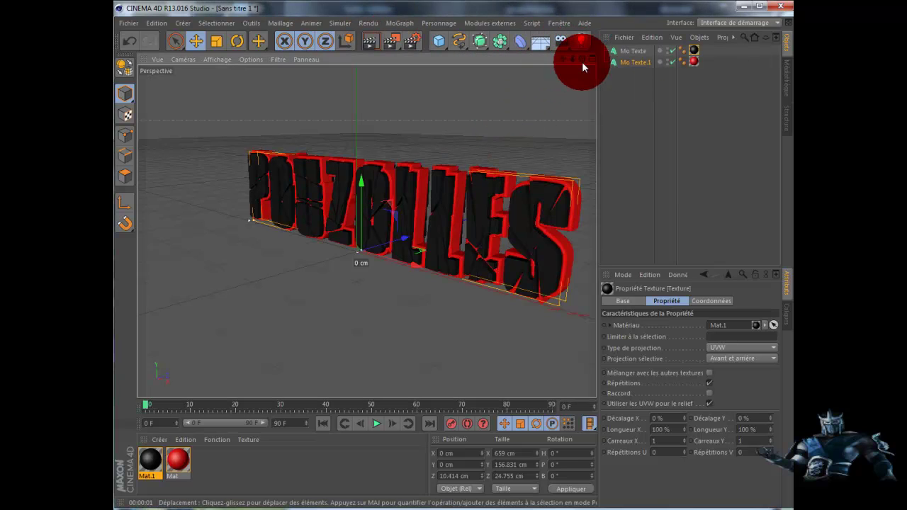
{"action": "mouse_move", "coordinate": [460, 281]}
{"action": "left_mouse_down", "text": "alt"}
{"action": "mouse_move", "coordinate": [467, 279]}
{"action": "mouse_move", "coordinate": [460, 282]}
{"action": "left_mouse_up", "text": "alt"}
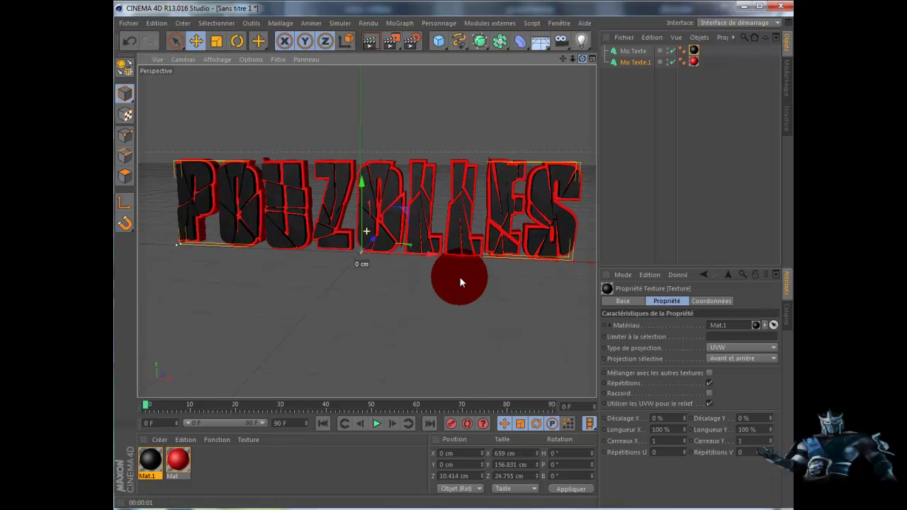
{"action": "left_click", "coordinate": [372, 41]}
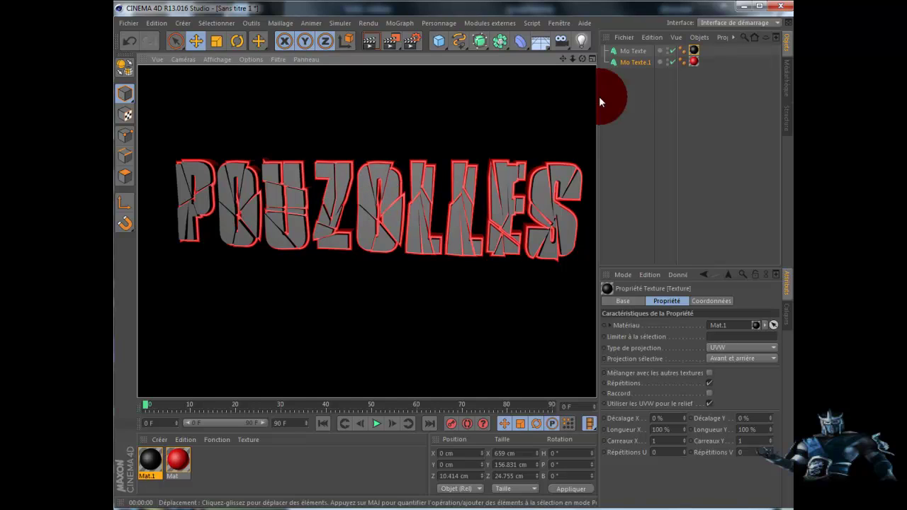
{"action": "left_click", "coordinate": [694, 52]}
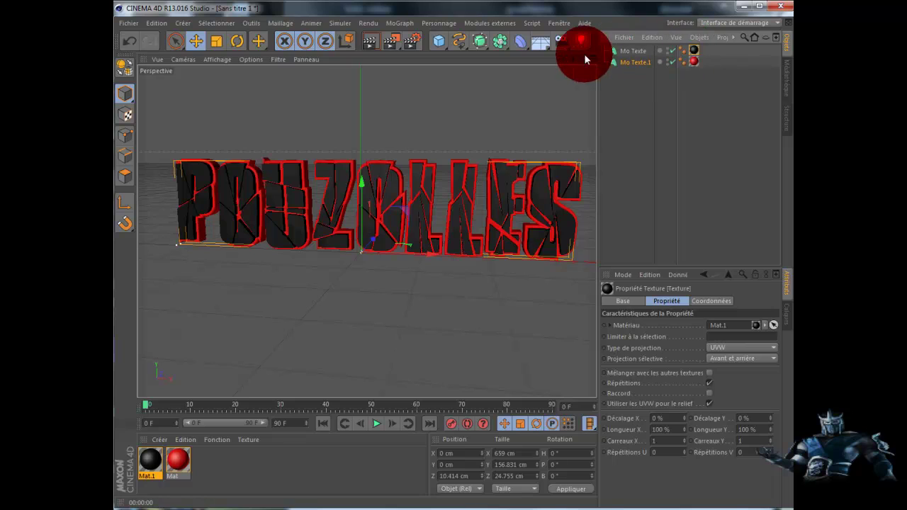
Add a floor object (Sol) and create a new material with Réflexion enabled at 19% intensity.
{"action": "left_click", "coordinate": [541, 44]}
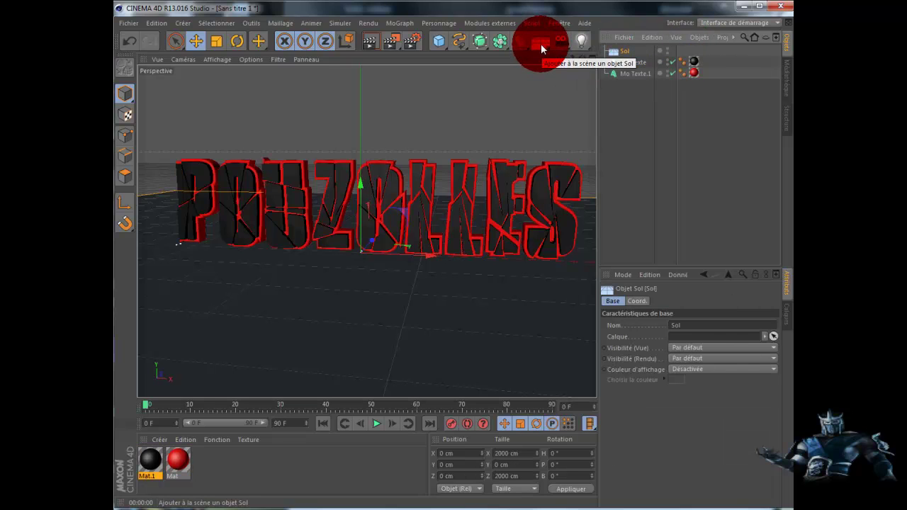
{"action": "double_click", "coordinate": [235, 462]}
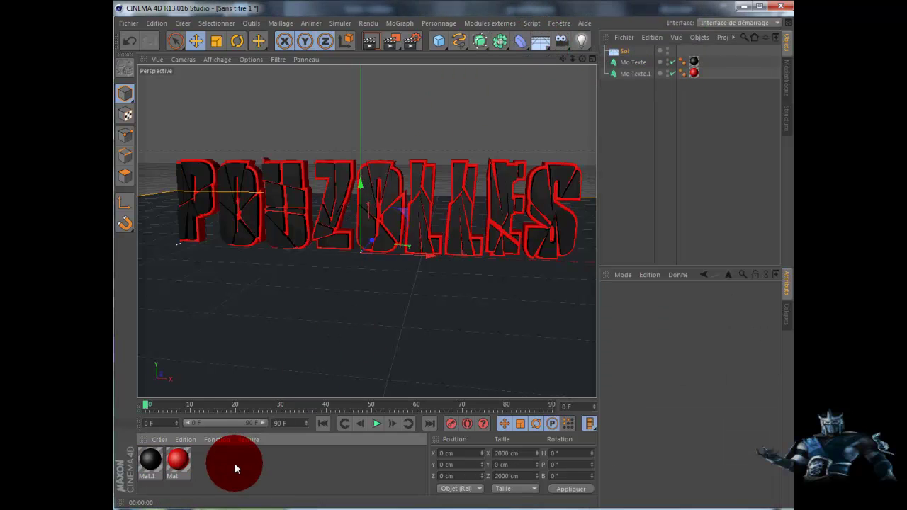
{"action": "left_click", "coordinate": [151, 462]}
{"action": "double_click", "coordinate": [151, 462]}
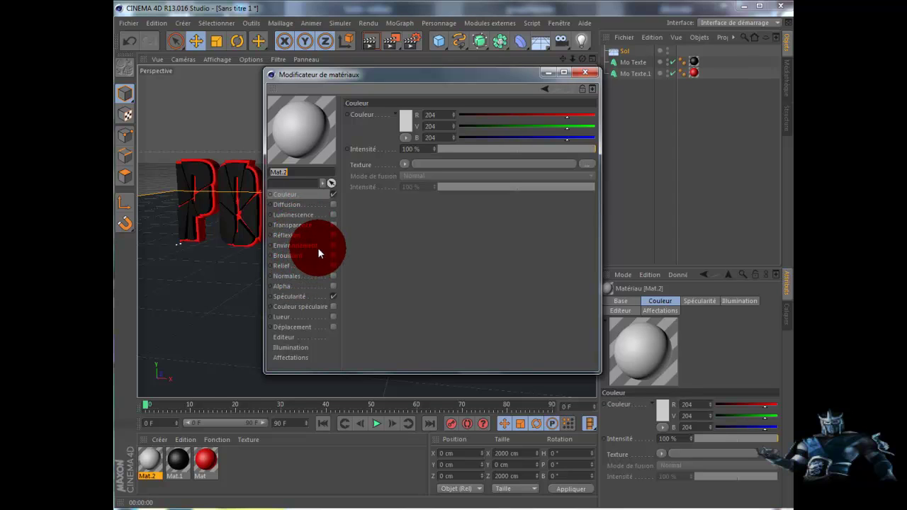
{"action": "left_click", "coordinate": [333, 235]}
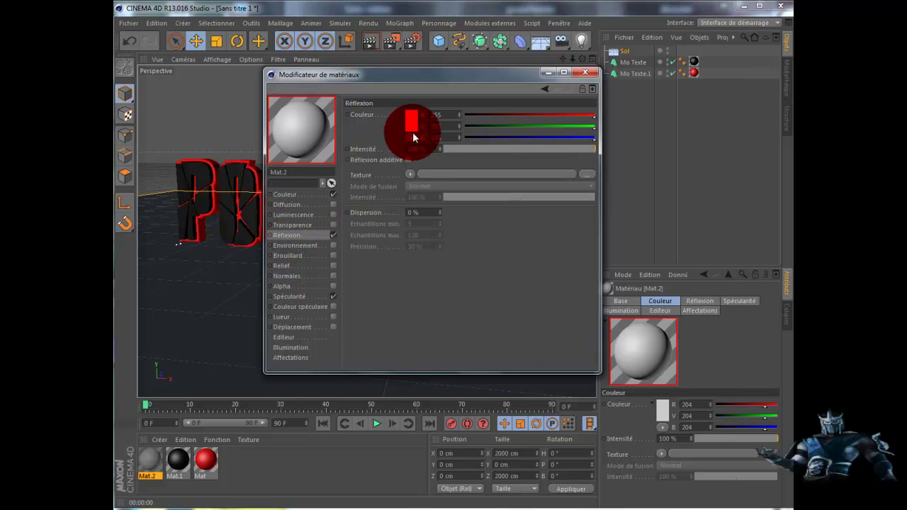
{"action": "left_click", "coordinate": [467, 151]}
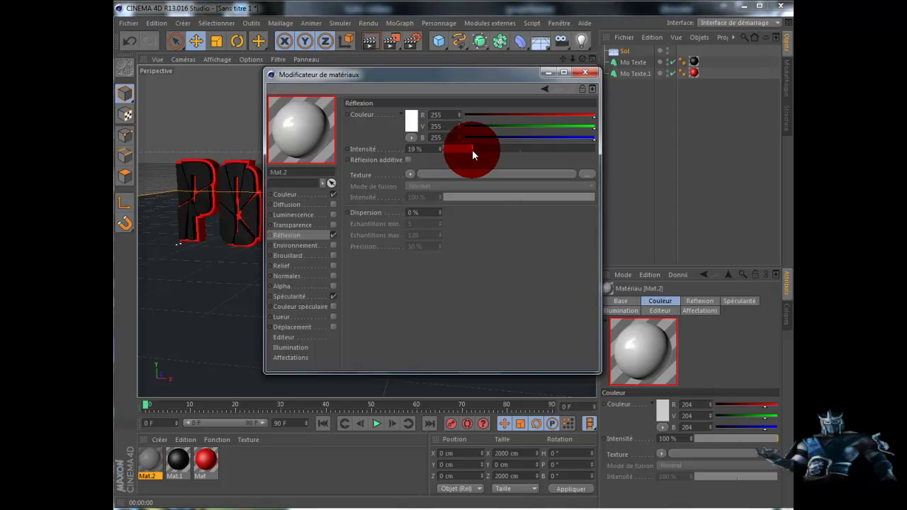
{"action": "left_click", "coordinate": [585, 72]}
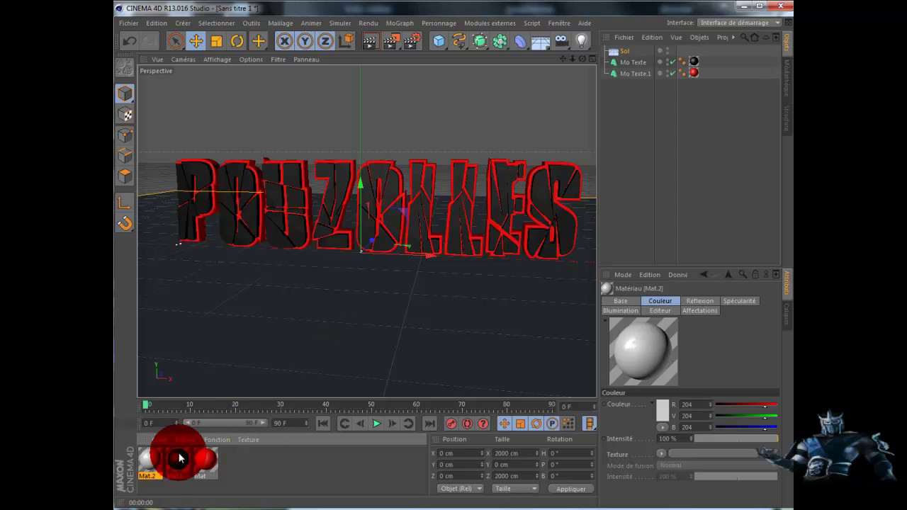
Apply the reflective material Mat.2 to the floor and render the active view.
{"action": "left_click_drag", "start_coordinate": [148, 459], "coordinate": [277, 324]}
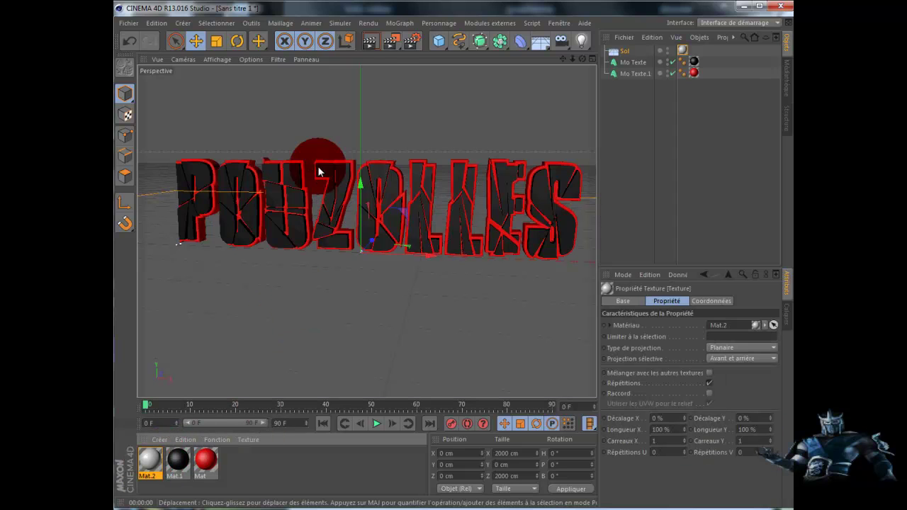
{"action": "left_click", "coordinate": [373, 42]}
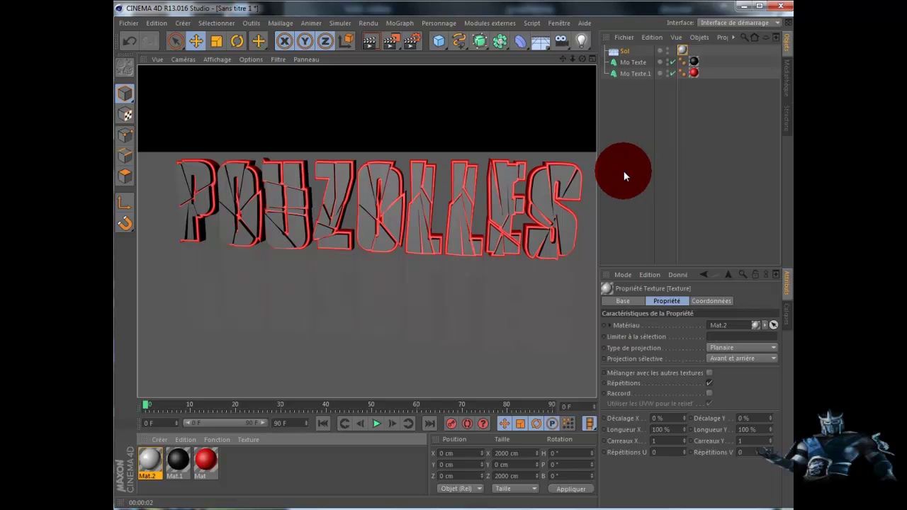
Set the duplicate text's start cap to Couvercle uniquement and its end cap to Biseau uniquement, and render the view.
{"action": "left_click", "coordinate": [634, 74]}
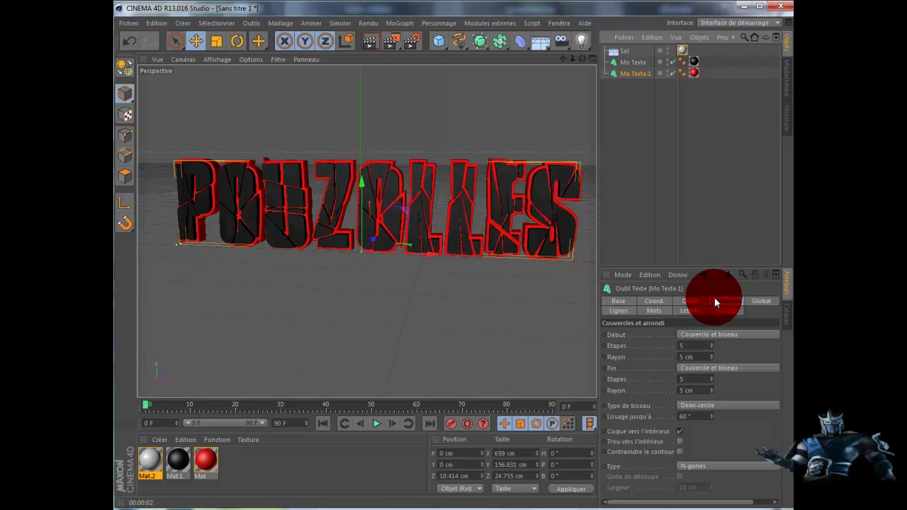
{"action": "left_click", "coordinate": [714, 334]}
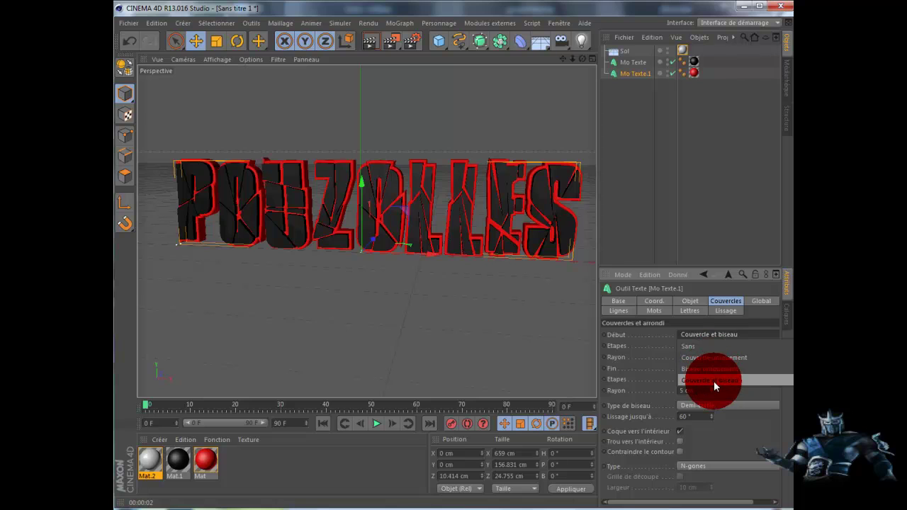
{"action": "left_click", "coordinate": [718, 358]}
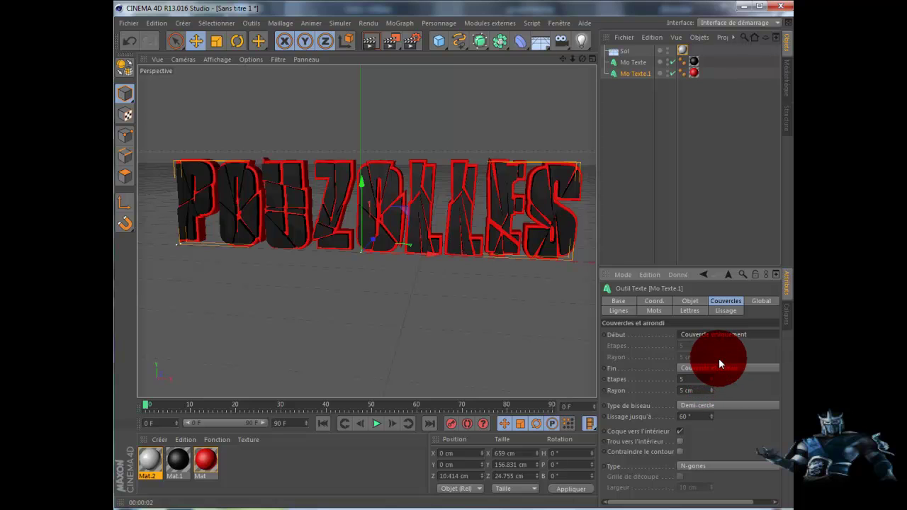
{"action": "left_click", "coordinate": [715, 368]}
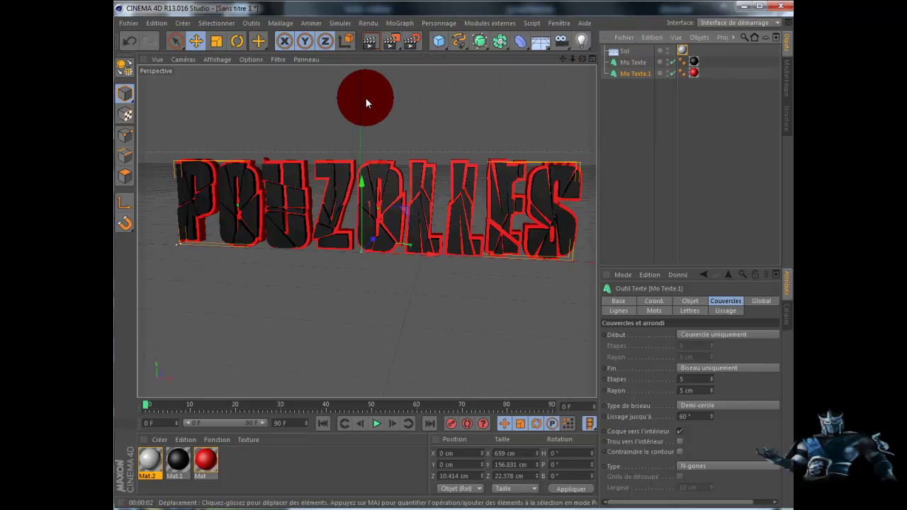
{"action": "left_click", "coordinate": [370, 41]}
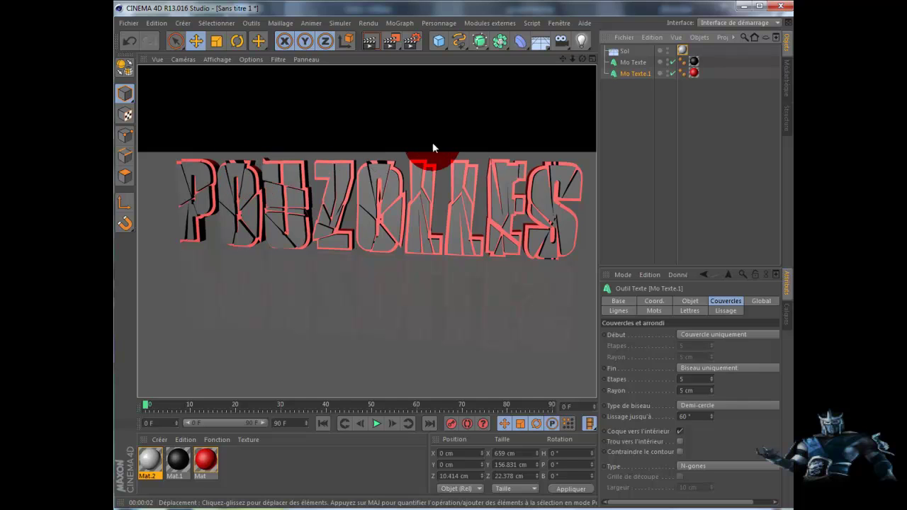
Delete the red duplicate text and remove the near-black material from the original text.
{"action": "left_click", "coordinate": [642, 75]}
{"action": "key", "text": "Delete"}
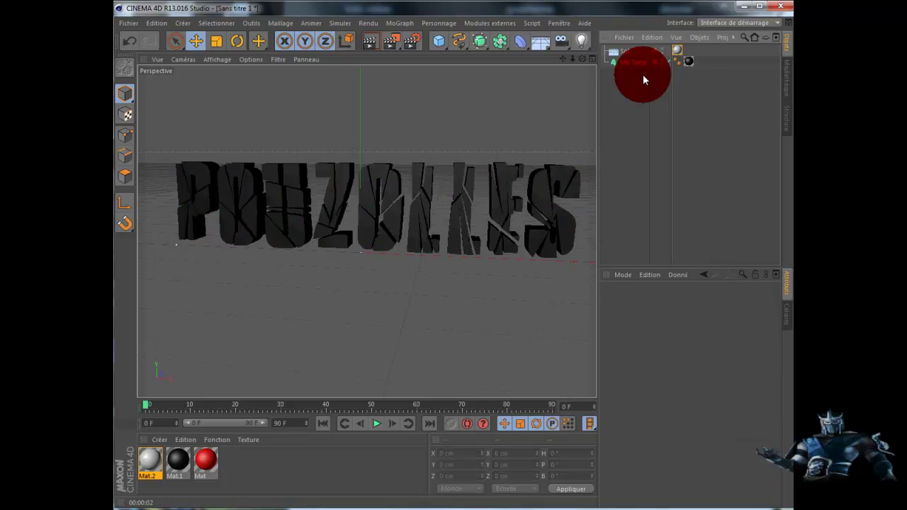
{"action": "left_click", "coordinate": [688, 63]}
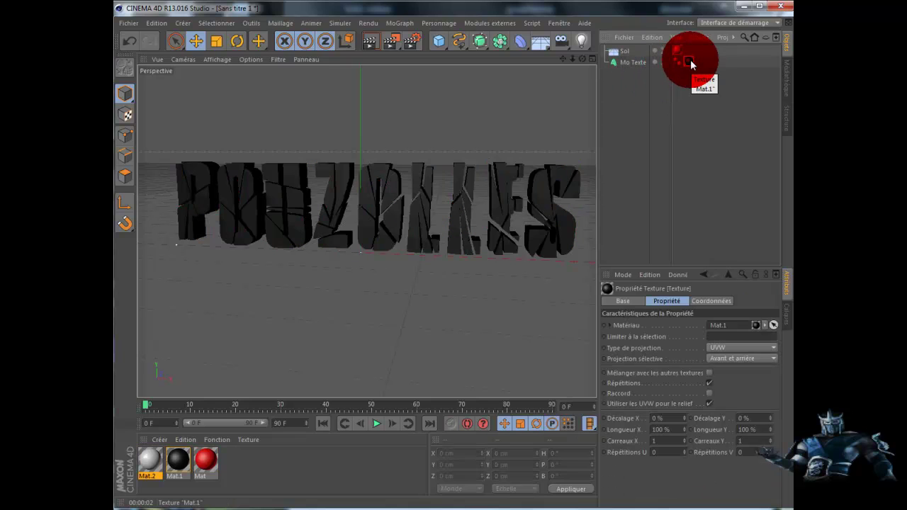
{"action": "key", "text": "Delete"}
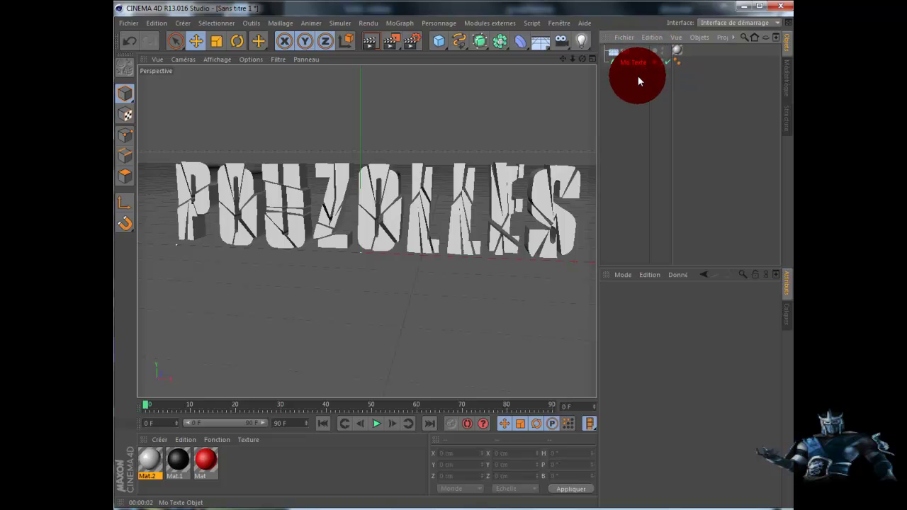
Duplicate the untextured text and set the original text's depth (Profondeur) to 50 cm.
{"action": "left_click_drag", "start_coordinate": [636, 62], "coordinate": [637, 75], "text": "ctrl"}
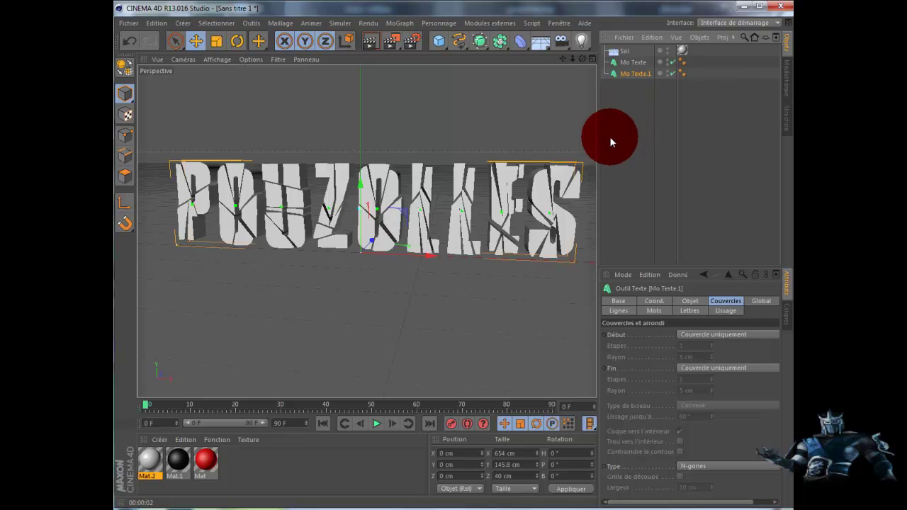
{"action": "left_click", "coordinate": [630, 61]}
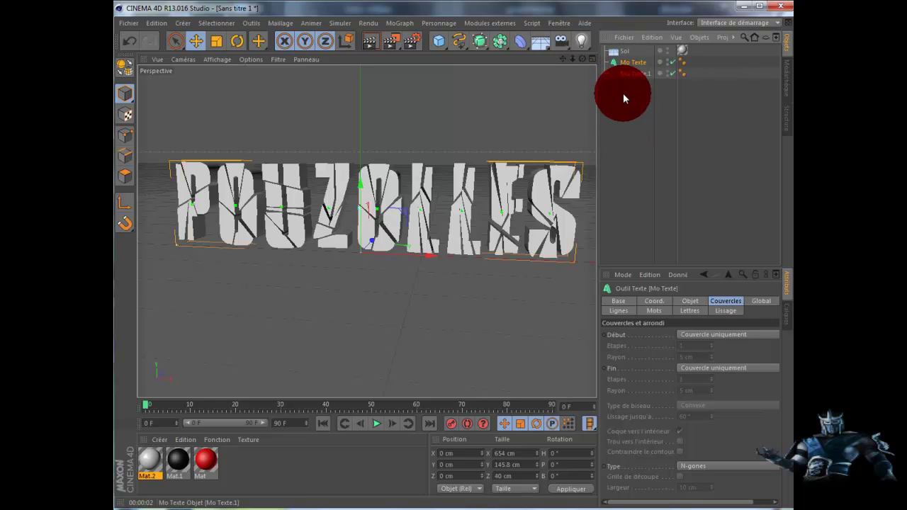
{"action": "left_click", "coordinate": [688, 299]}
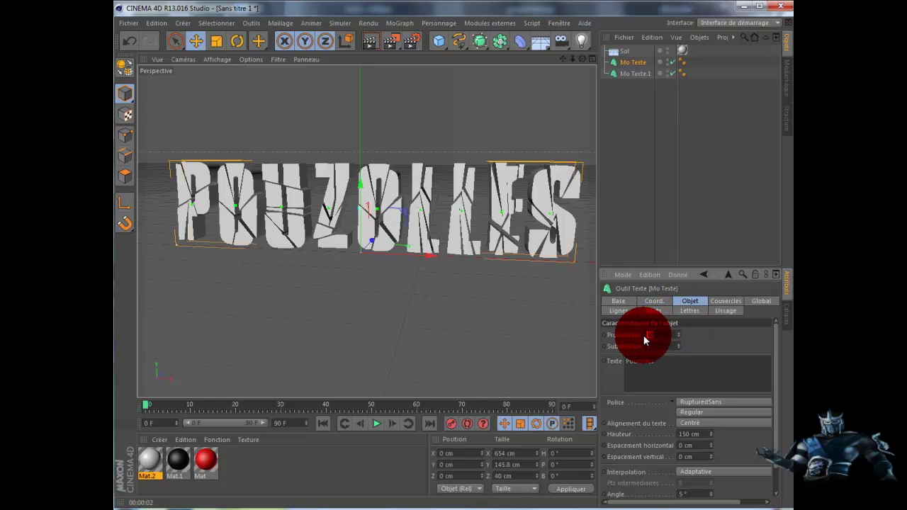
{"action": "type", "text": "50"}
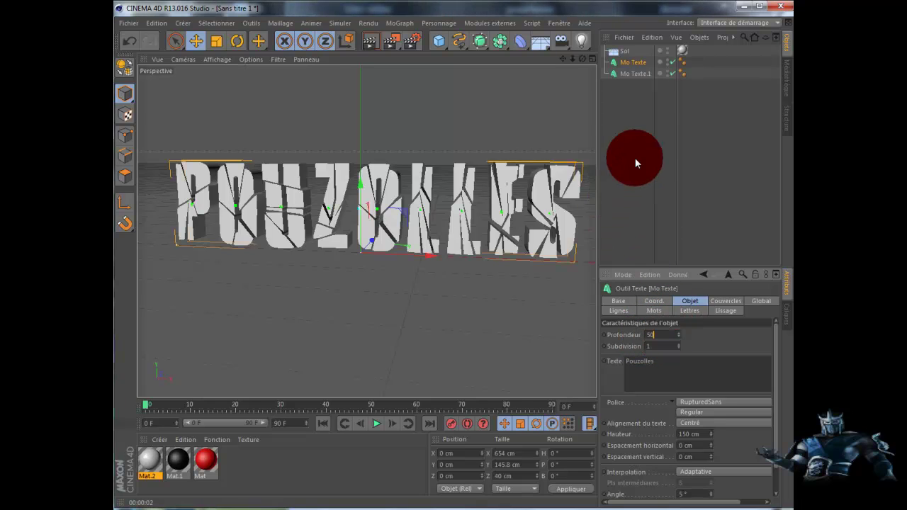
{"action": "left_click_drag", "start_coordinate": [581, 59], "coordinate": [459, 276]}
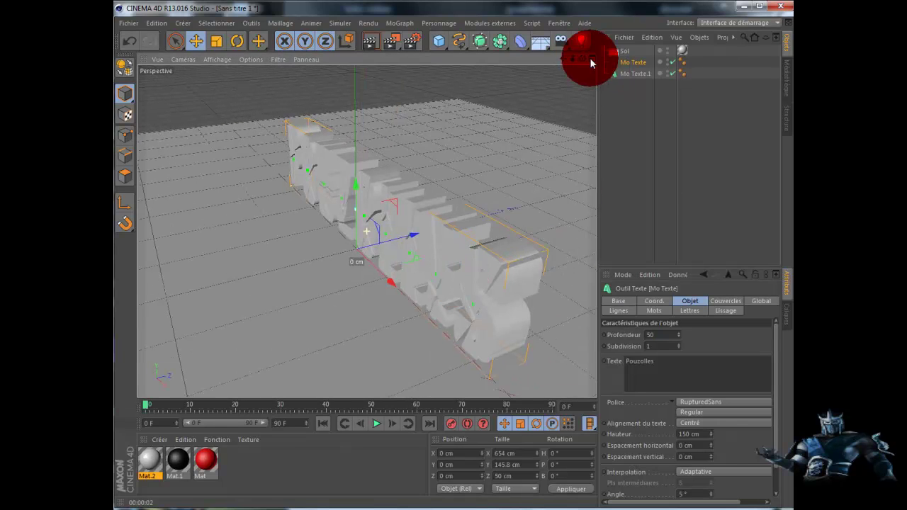
Set the duplicate text's depth to 35 cm and move it along Z to about 6.65 cm, inside the original text.
{"action": "left_click", "coordinate": [640, 74]}
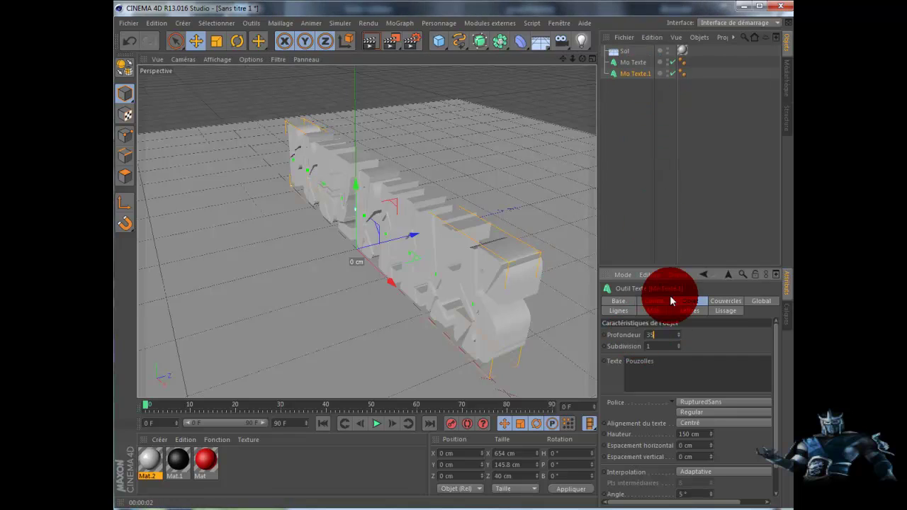
{"action": "left_click", "coordinate": [649, 182]}
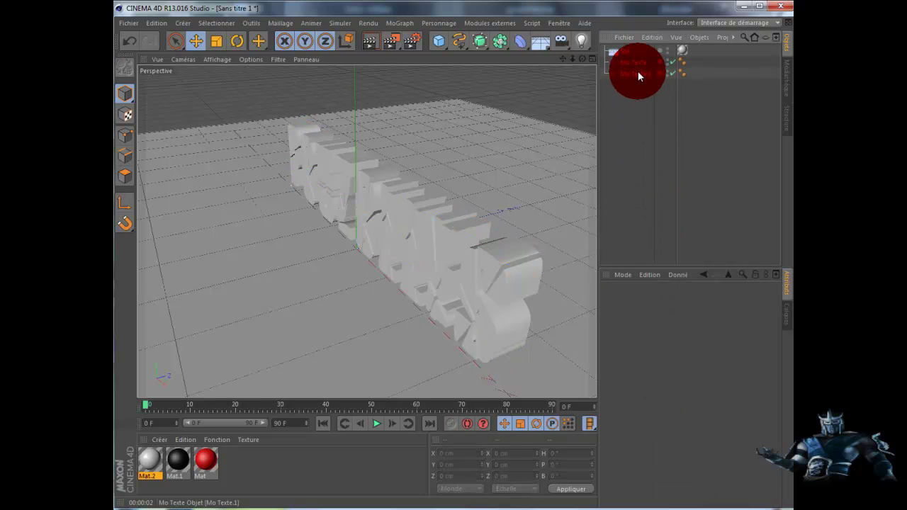
{"action": "left_click", "coordinate": [637, 72]}
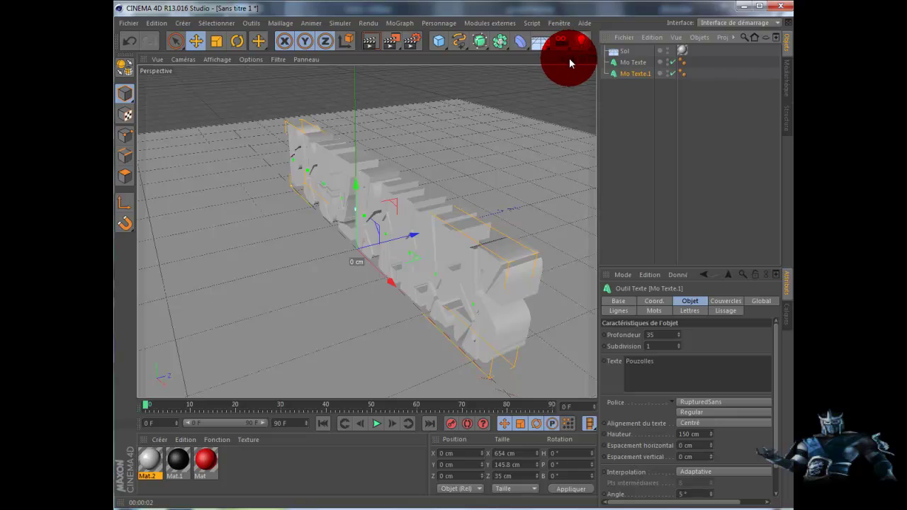
{"action": "left_click_drag", "start_coordinate": [459, 276], "coordinate": [459, 277], "text": "alt"}
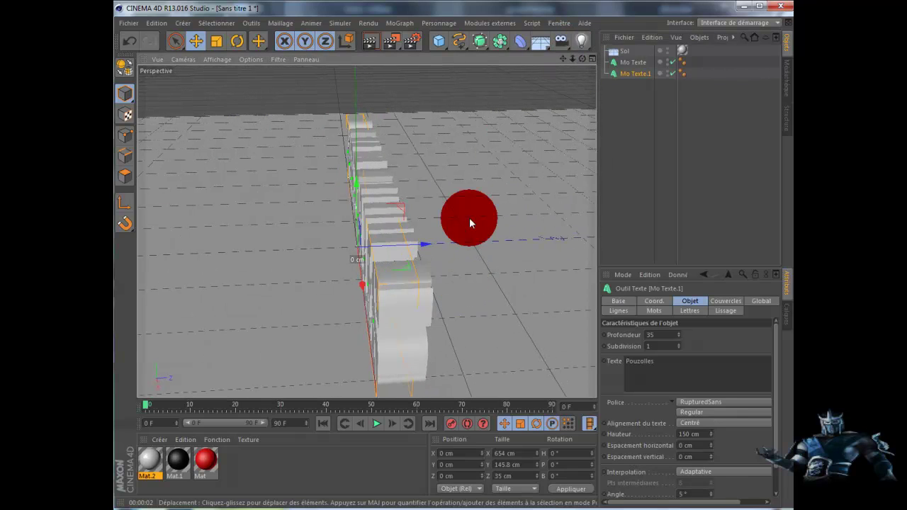
{"action": "left_click_drag", "start_coordinate": [430, 246], "coordinate": [432, 244]}
{"action": "left_click_drag", "start_coordinate": [582, 60], "coordinate": [459, 276]}
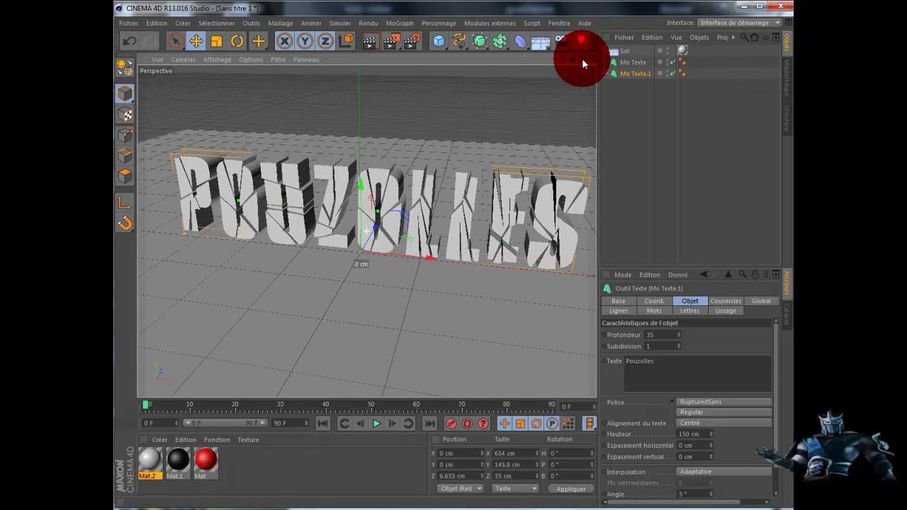
Apply the near-black material Mat.1 to the original text and render the active view.
{"action": "left_click", "coordinate": [638, 62]}
{"action": "left_click", "coordinate": [730, 300]}
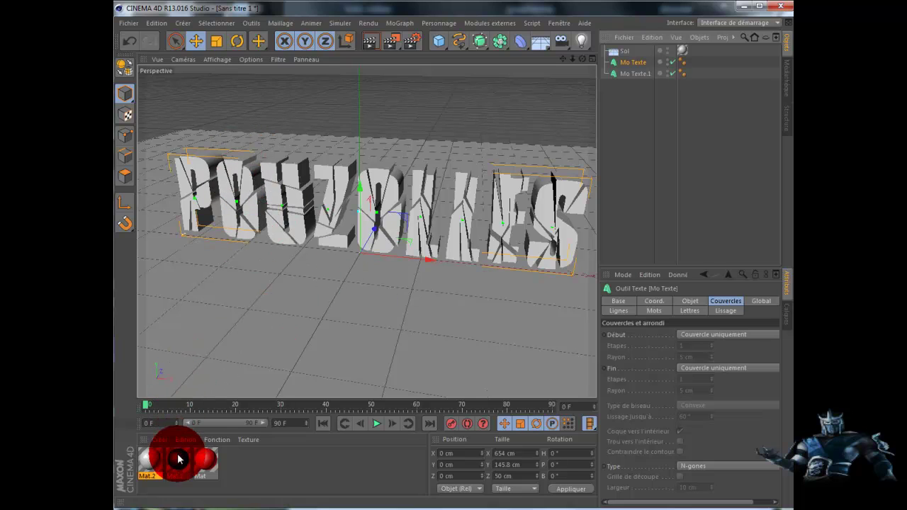
{"action": "left_click_drag", "start_coordinate": [178, 460], "coordinate": [186, 199]}
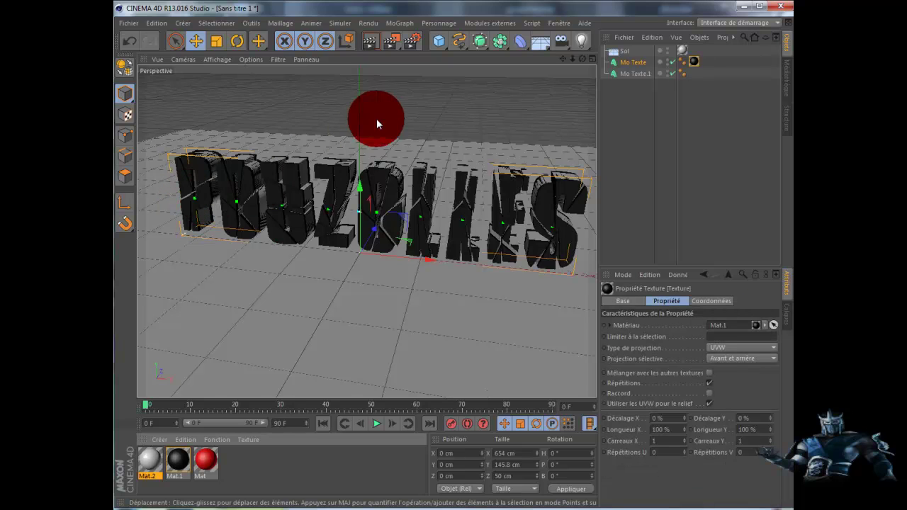
{"action": "left_click", "coordinate": [370, 42]}
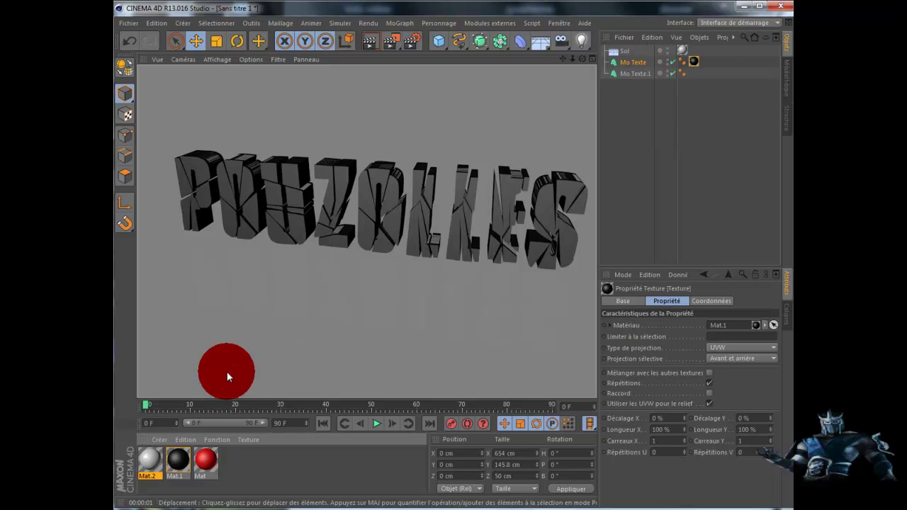
Disable Spécularité on the red material and enable Luminescence with colour RGB 239, 5, 5 at 300% intensity.
{"action": "double_click", "coordinate": [202, 457]}
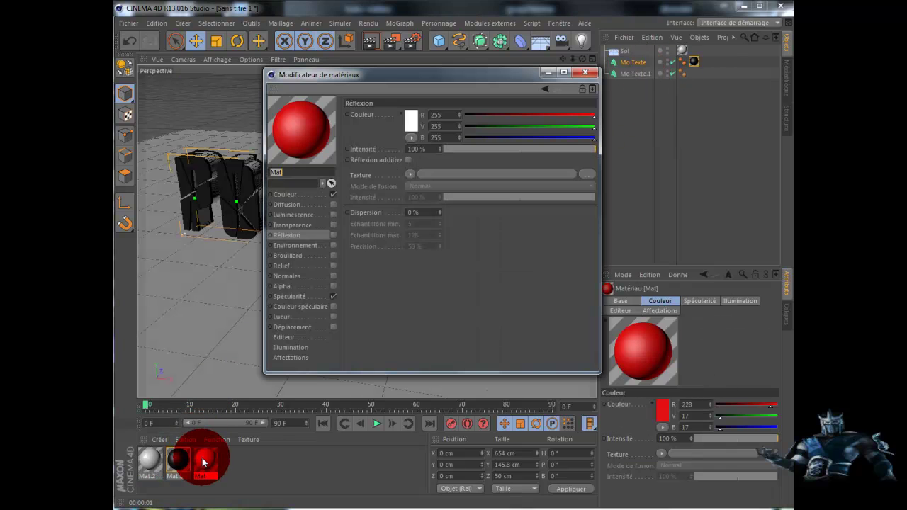
{"action": "left_click", "coordinate": [333, 236]}
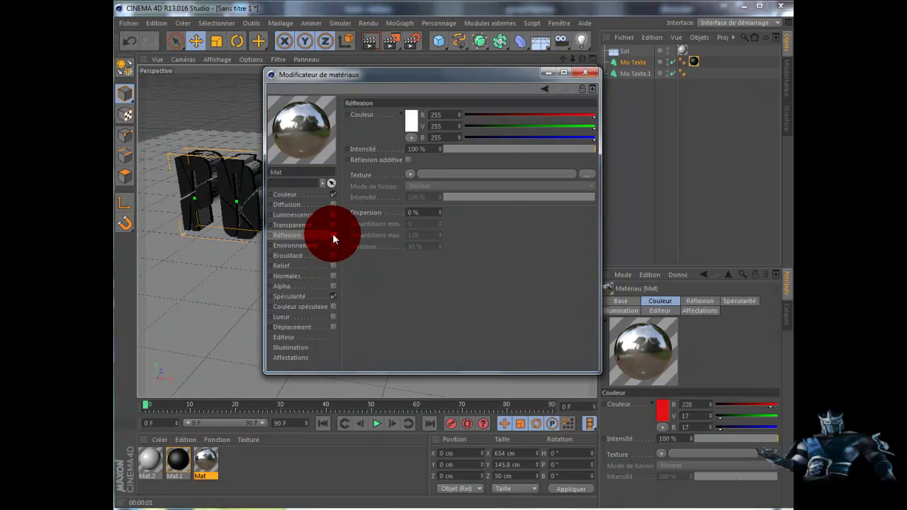
{"action": "left_click", "coordinate": [332, 234]}
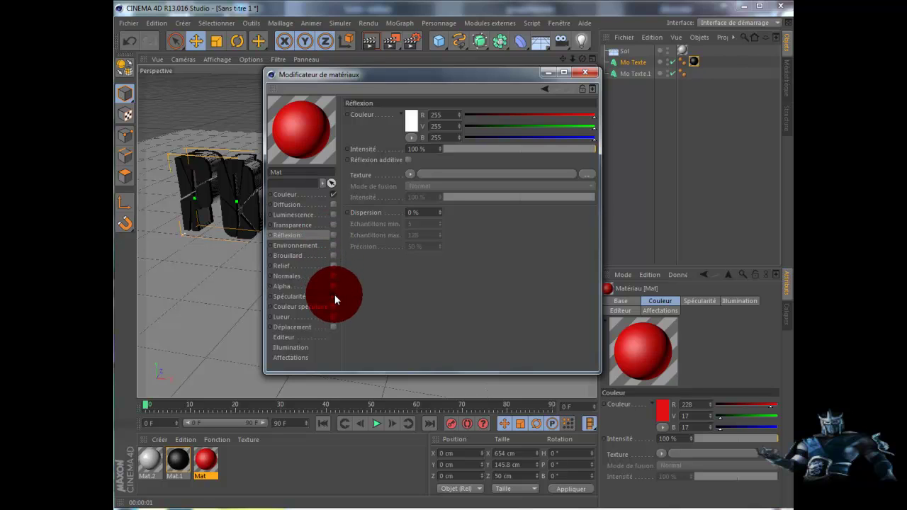
{"action": "left_click", "coordinate": [333, 296]}
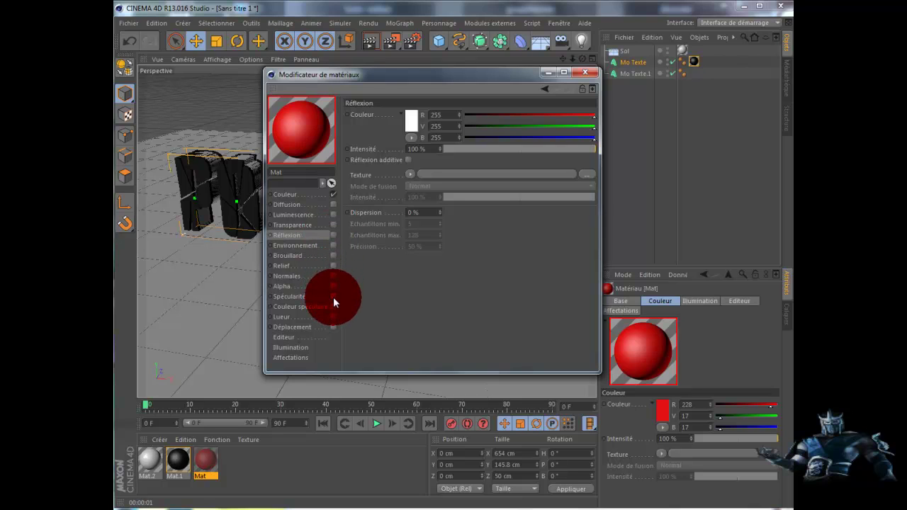
{"action": "left_click", "coordinate": [304, 214]}
{"action": "left_click", "coordinate": [333, 214]}
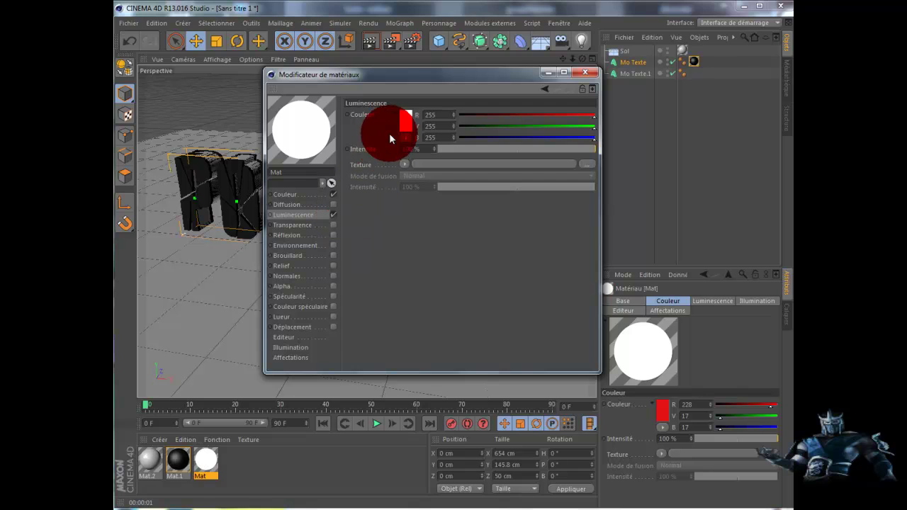
{"action": "left_click", "coordinate": [405, 122]}
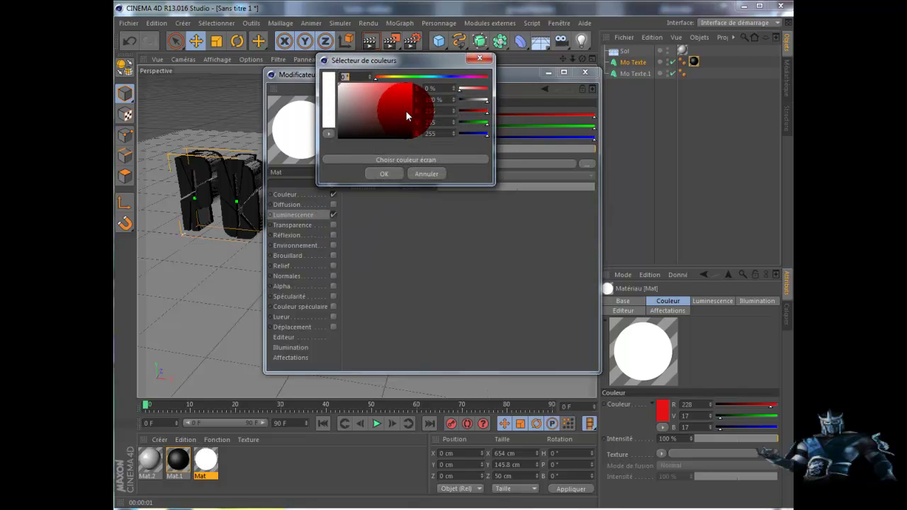
{"action": "left_click", "coordinate": [409, 86]}
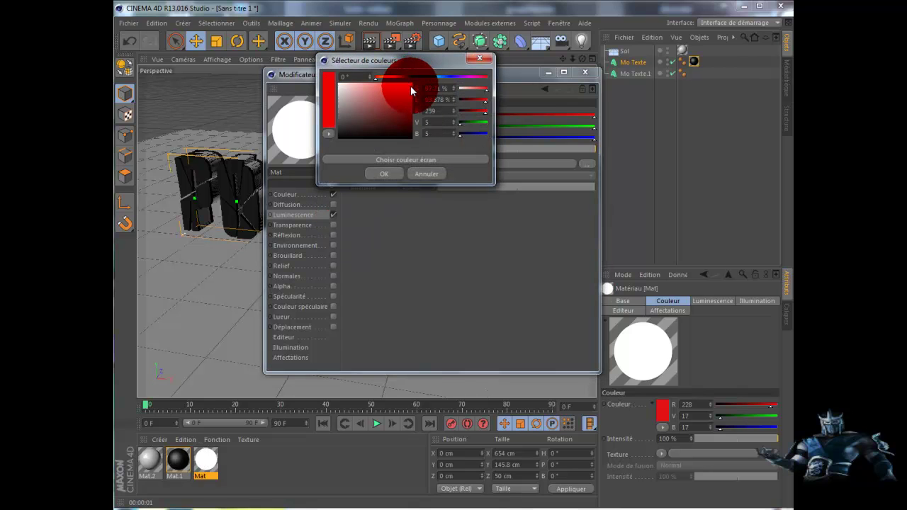
{"action": "left_click", "coordinate": [385, 173]}
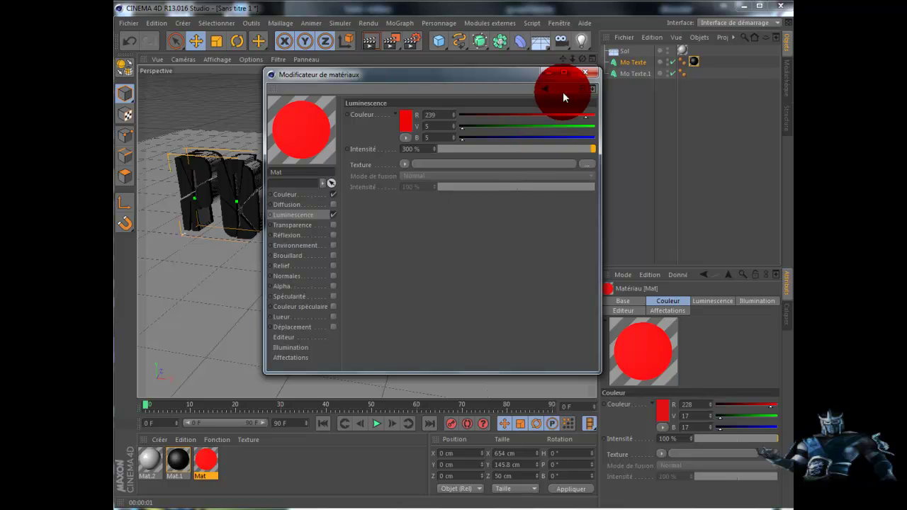
{"action": "left_click", "coordinate": [586, 71]}
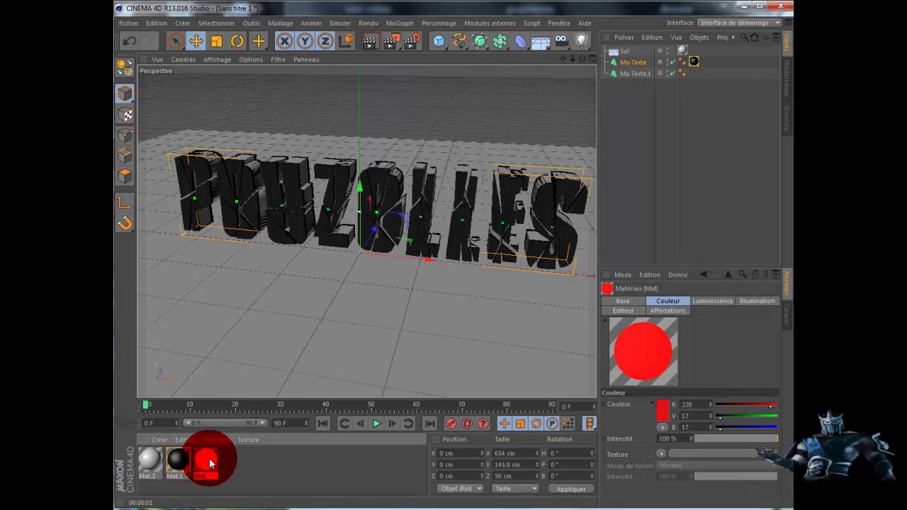
Apply the luminous red material to the duplicate text and render the active view.
{"action": "left_click_drag", "start_coordinate": [209, 463], "coordinate": [636, 73]}
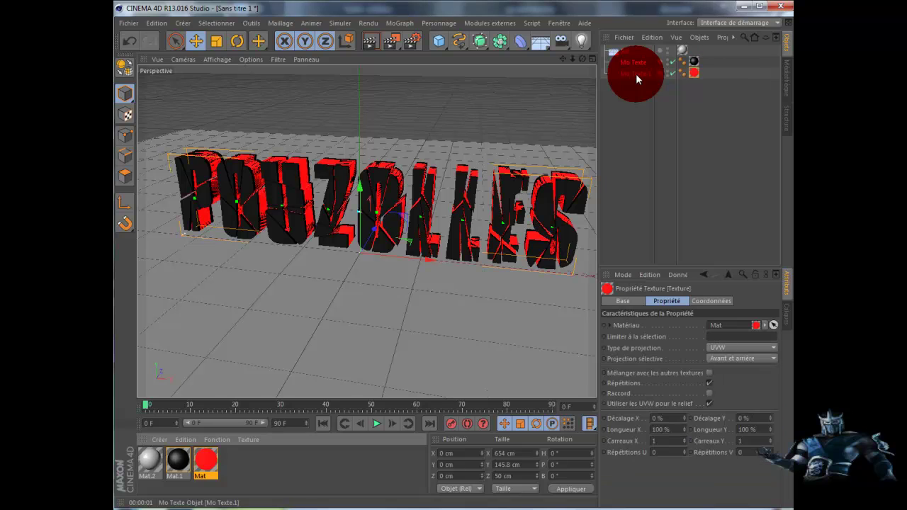
{"action": "left_click", "coordinate": [372, 40]}
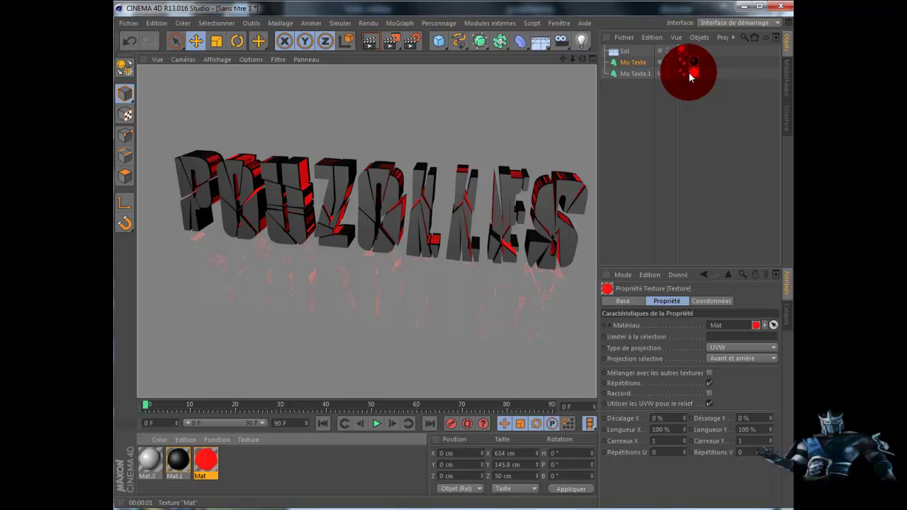
Add the Illumination globale effect to the render settings and render the active view.
{"action": "left_click", "coordinate": [411, 45]}
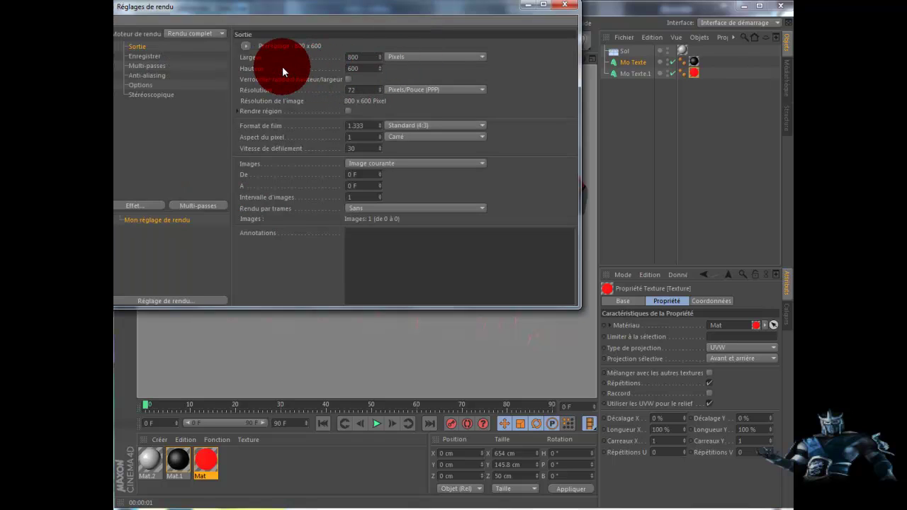
{"action": "left_click", "coordinate": [146, 205]}
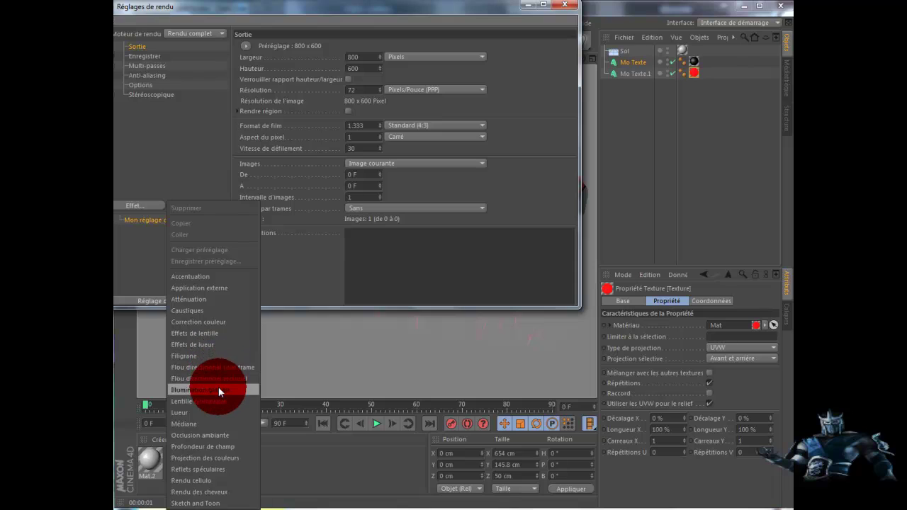
{"action": "left_click", "coordinate": [218, 388]}
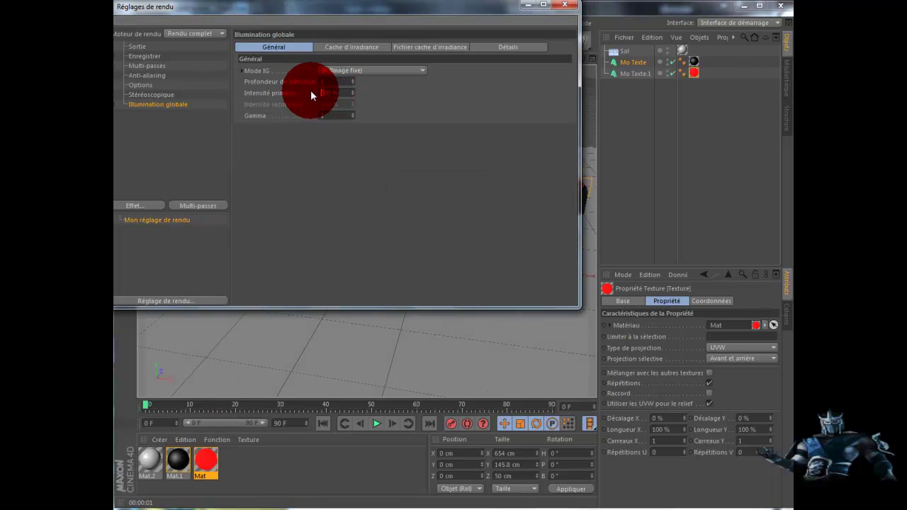
{"action": "left_click", "coordinate": [568, 5]}
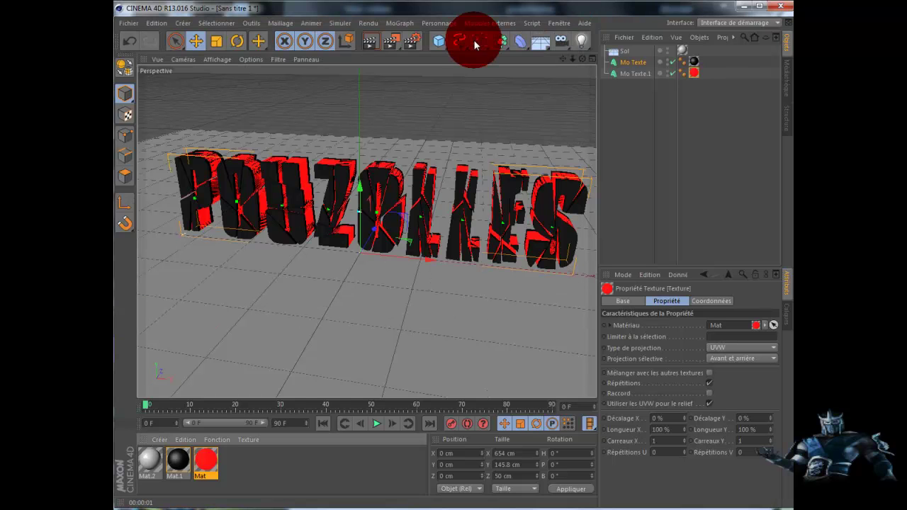
{"action": "left_click", "coordinate": [367, 43]}
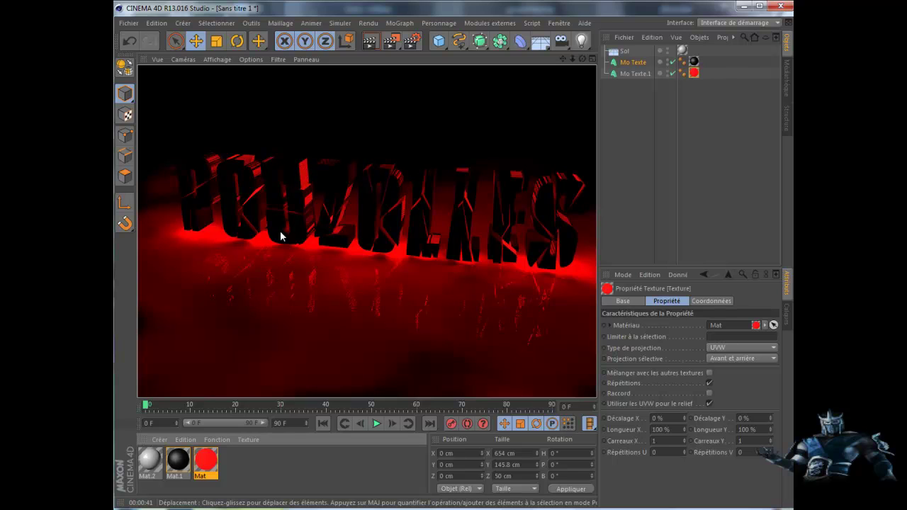
Change the colour of material Mat.1 on the outer text to near-white, RGB 244, 238, 238.
{"action": "left_click", "coordinate": [645, 68]}
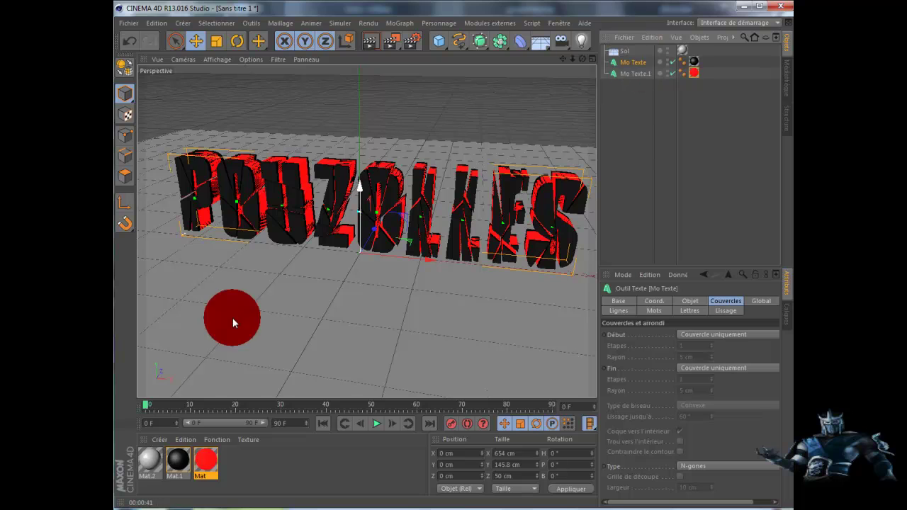
{"action": "left_click", "coordinate": [178, 462]}
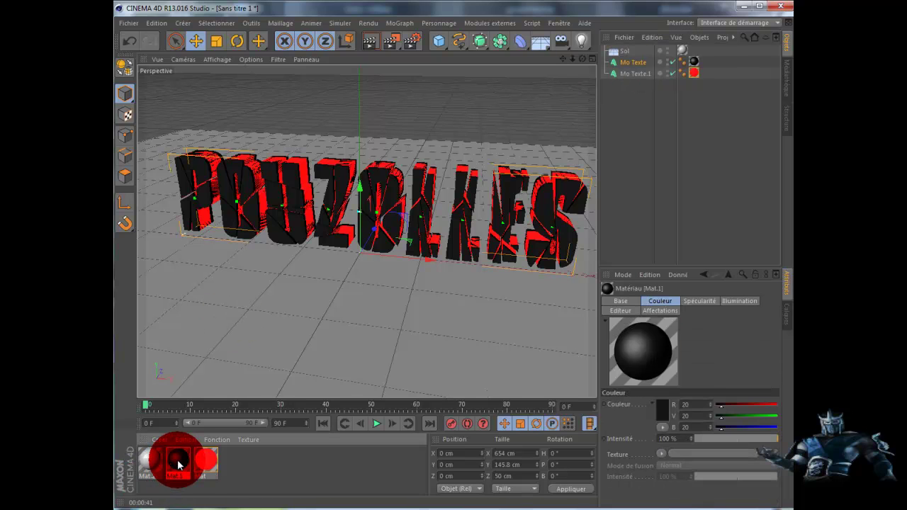
{"action": "double_click", "coordinate": [178, 461]}
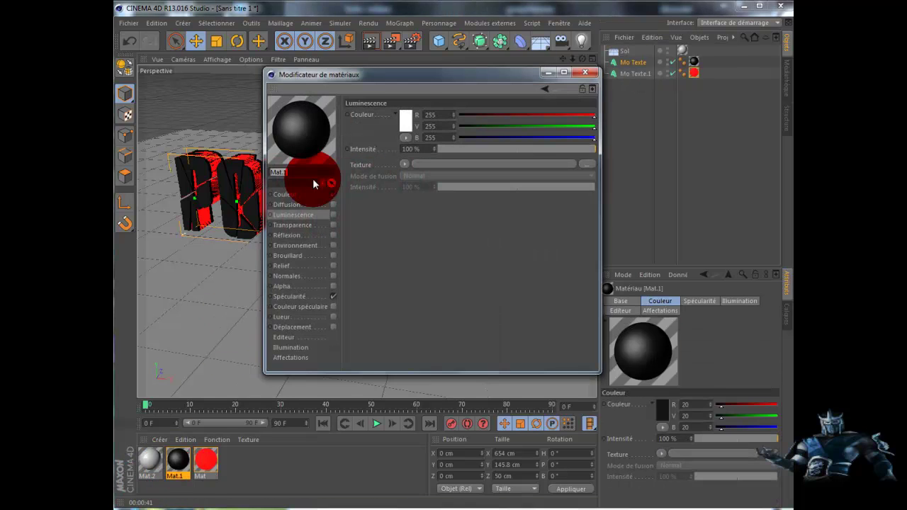
{"action": "left_click", "coordinate": [294, 195]}
{"action": "left_click", "coordinate": [405, 121]}
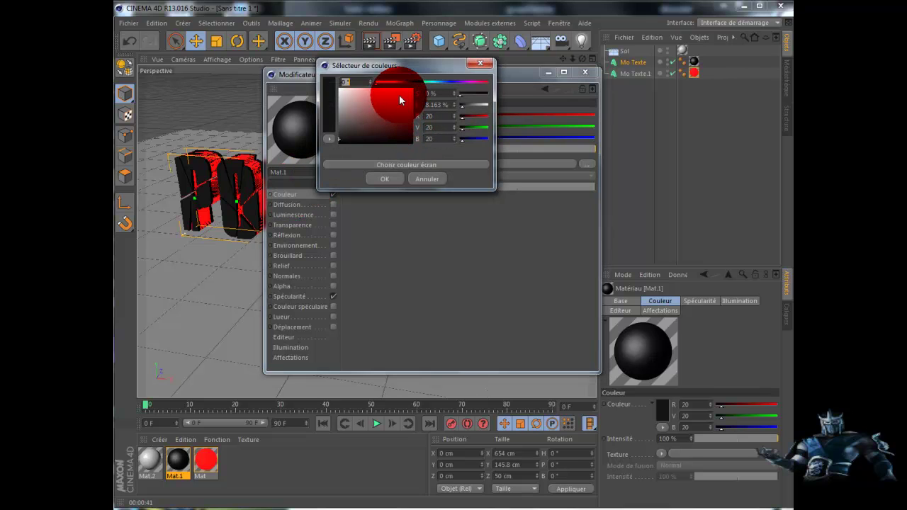
{"action": "left_click", "coordinate": [341, 93]}
{"action": "left_click", "coordinate": [385, 178]}
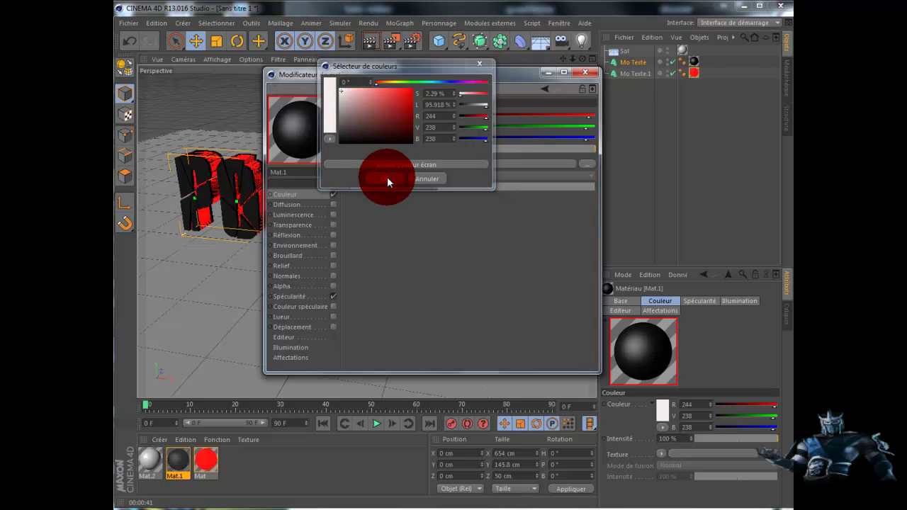
{"action": "left_click", "coordinate": [584, 72]}
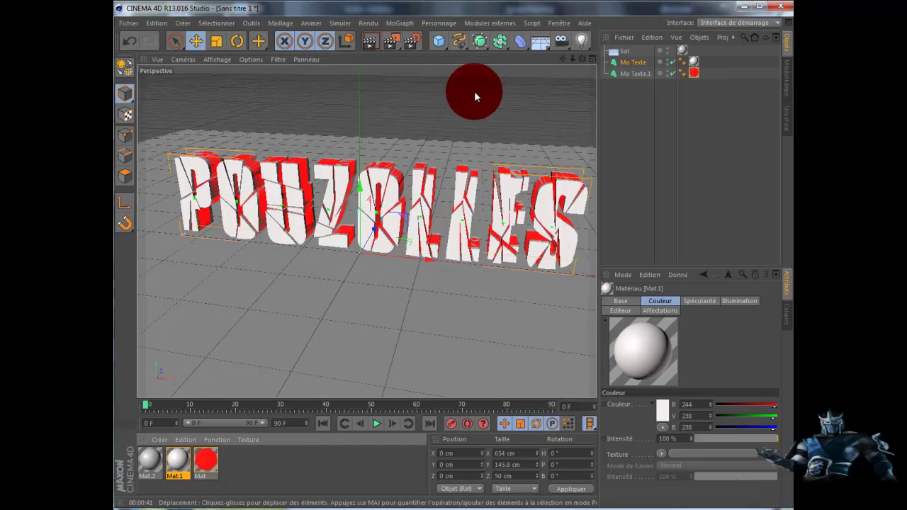
Render only a region around the letter P to check the near-white material.
{"action": "left_click", "coordinate": [392, 44]}
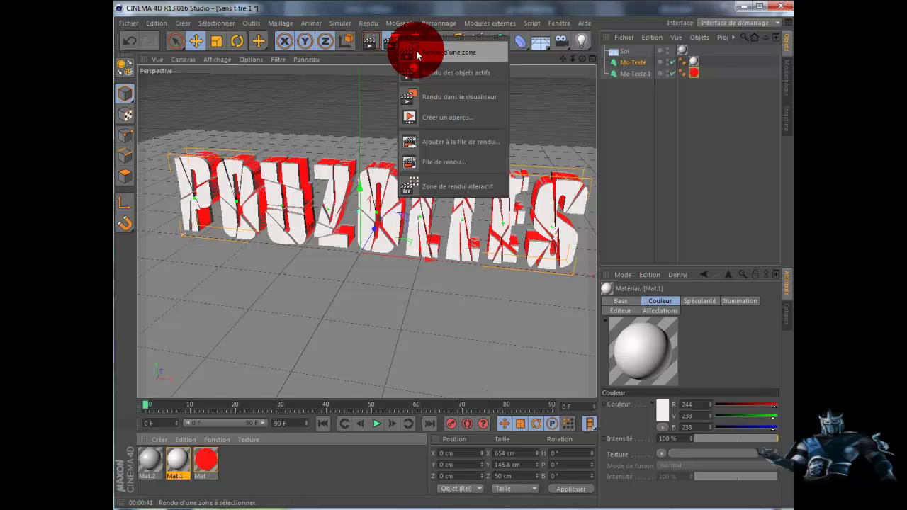
{"action": "left_click", "coordinate": [438, 53]}
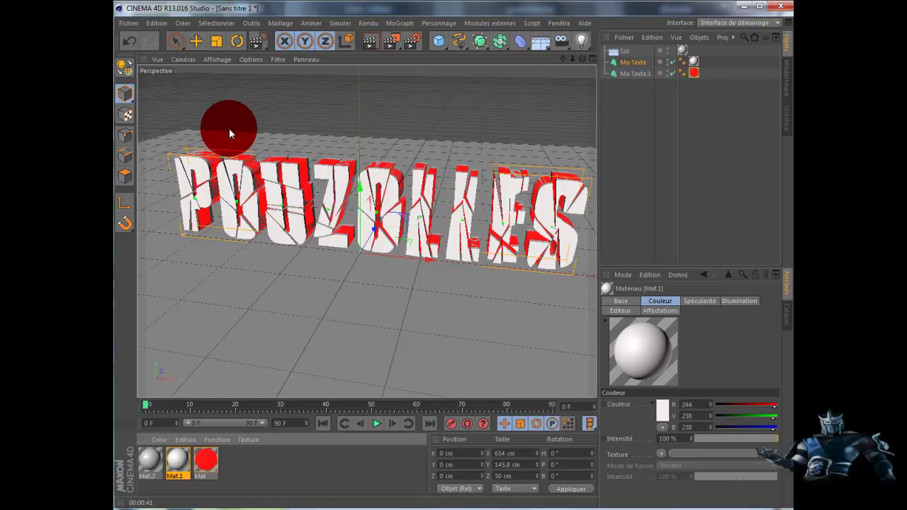
{"action": "left_click_drag", "start_coordinate": [228, 131], "coordinate": [140, 283]}
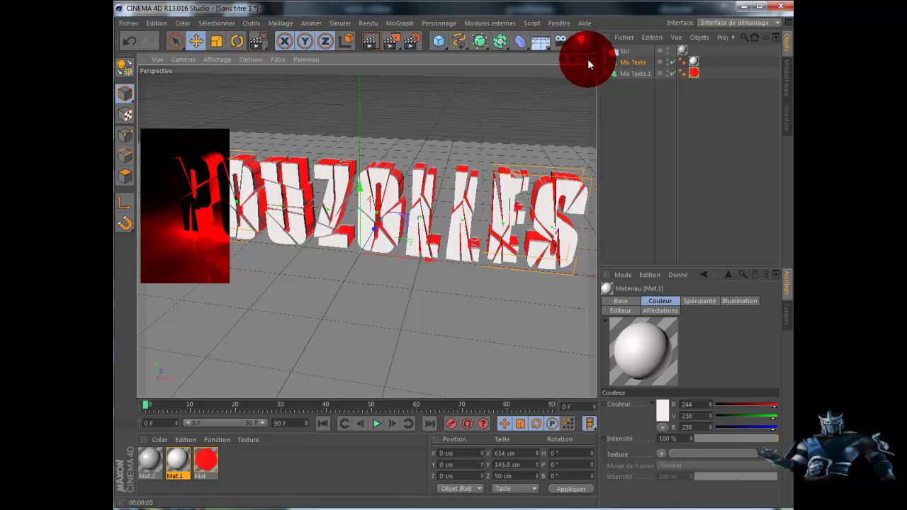
Add an Omni light in front of the text at about X -66.6, Y 58.3, Z -238 cm and render the active view.
{"action": "left_click", "coordinate": [580, 41]}
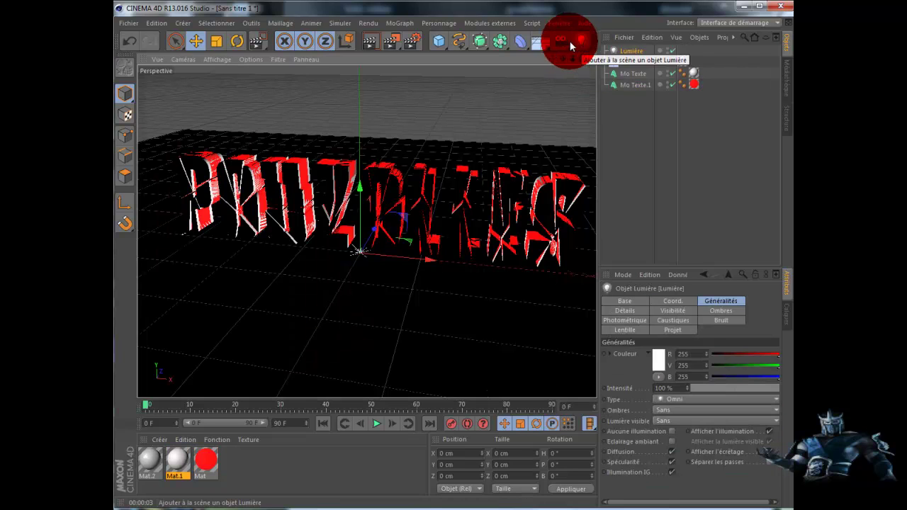
{"action": "left_click_drag", "start_coordinate": [430, 262], "coordinate": [295, 303]}
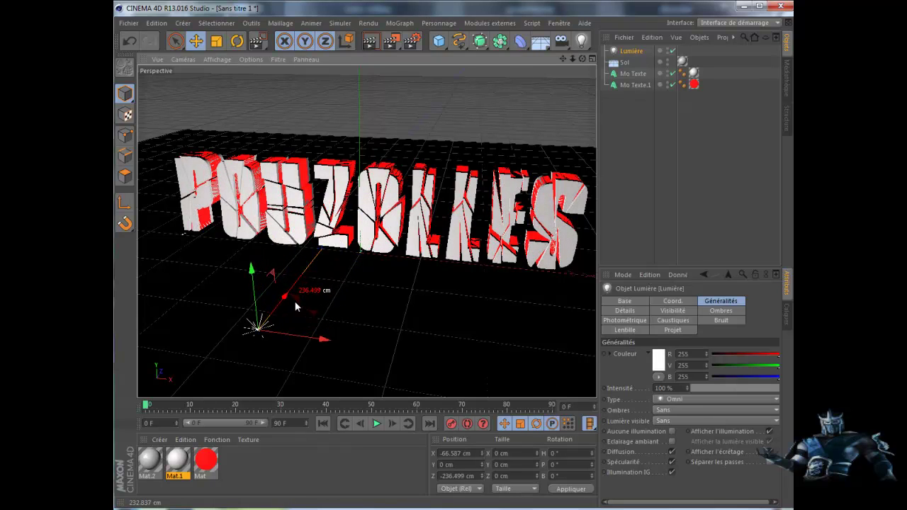
{"action": "left_click_drag", "start_coordinate": [250, 272], "coordinate": [245, 221]}
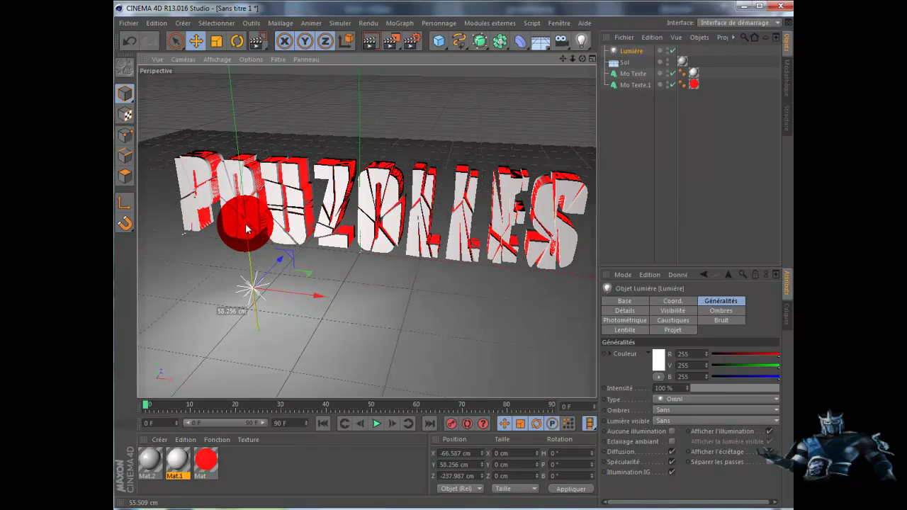
{"action": "left_click", "coordinate": [369, 44]}
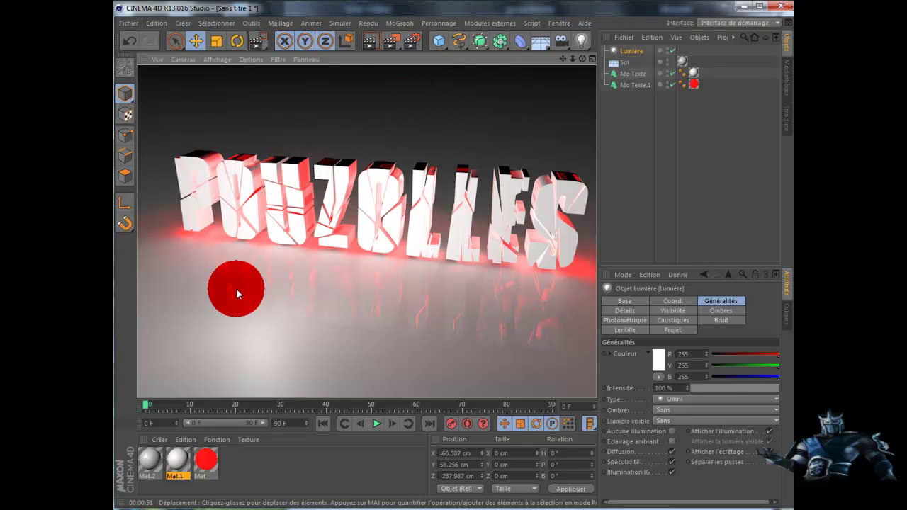
Set the Omni light's intensity to 50%.
{"action": "left_click", "coordinate": [635, 52]}
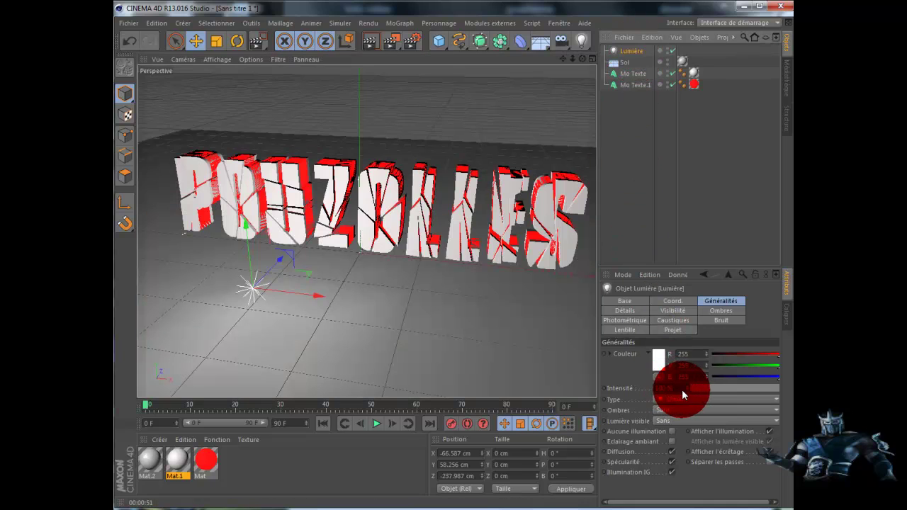
{"action": "mouse_move", "coordinate": [687, 389]}
{"action": "left_mouse_down"}
{"action": "mouse_move", "coordinate": [676, 392]}
{"action": "mouse_move", "coordinate": [688, 387]}
{"action": "left_mouse_up"}
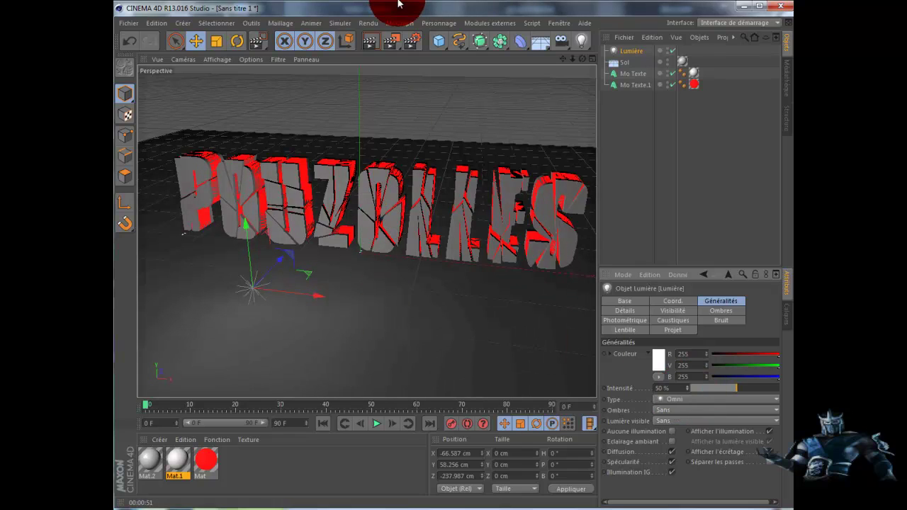
{"action": "left_click", "coordinate": [391, 41]}
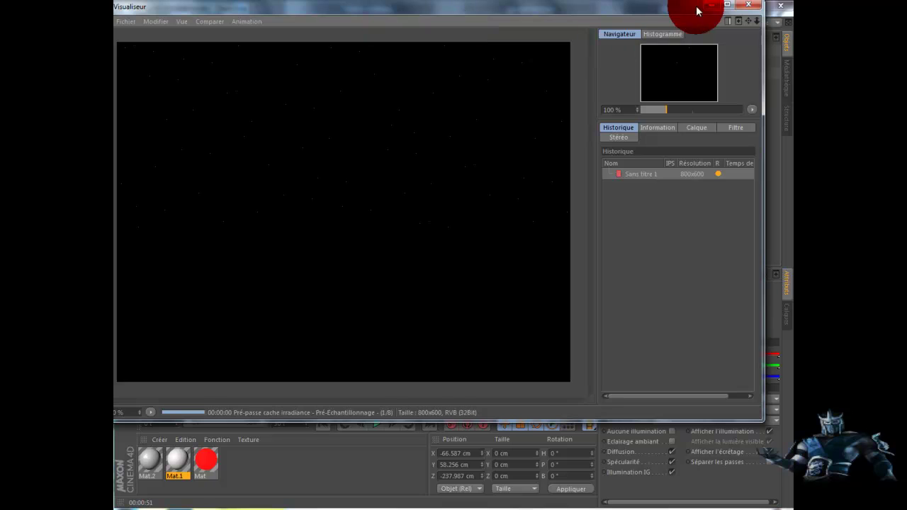
{"action": "left_click", "coordinate": [748, 5]}
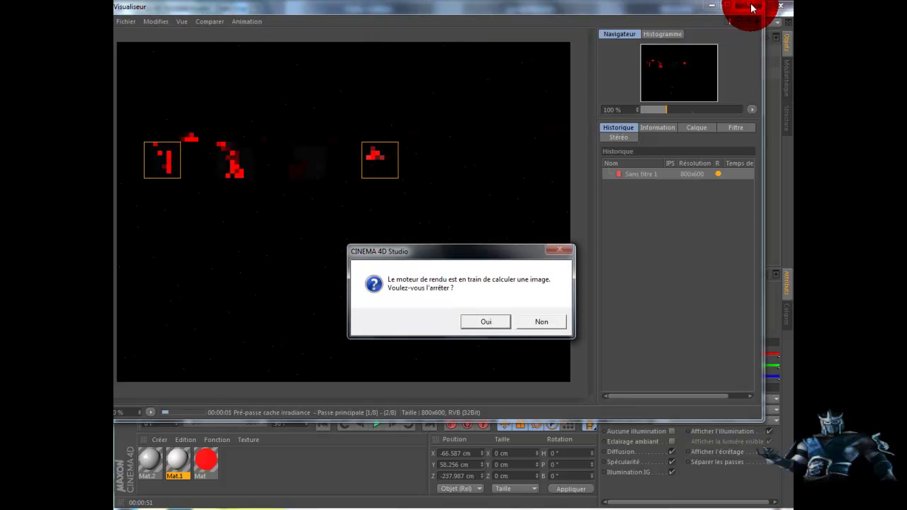
{"action": "left_click", "coordinate": [489, 321]}
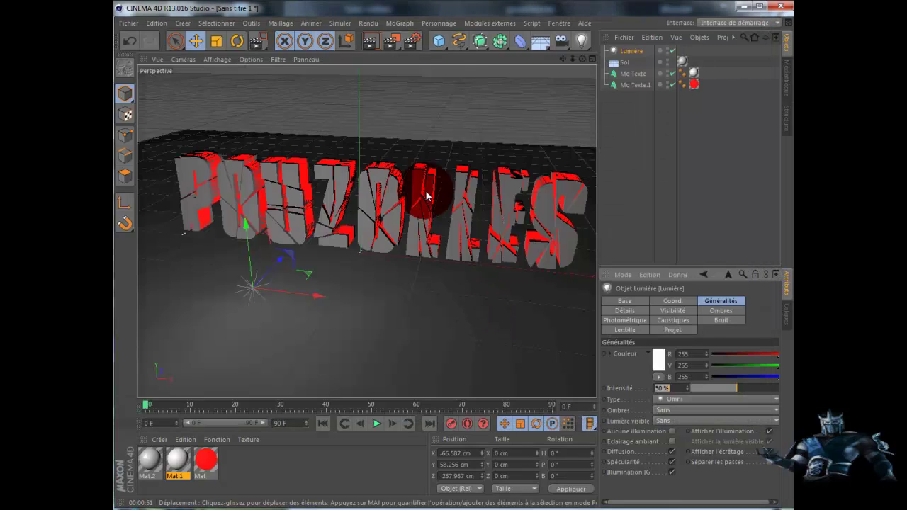
Render a region around the letter P to check the dimmed light, and deselect the light.
{"action": "left_click_drag", "start_coordinate": [391, 40], "coordinate": [440, 63]}
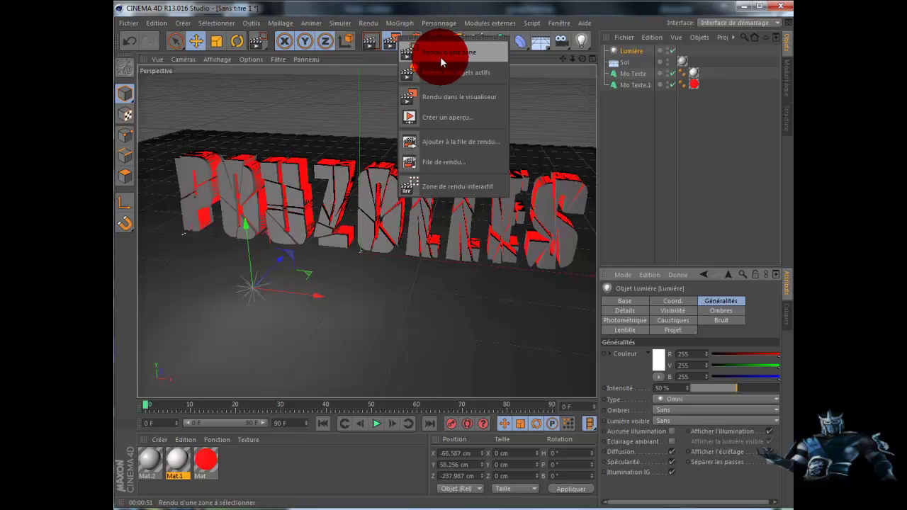
{"action": "left_click", "coordinate": [444, 53]}
{"action": "left_click_drag", "start_coordinate": [228, 117], "coordinate": [145, 285]}
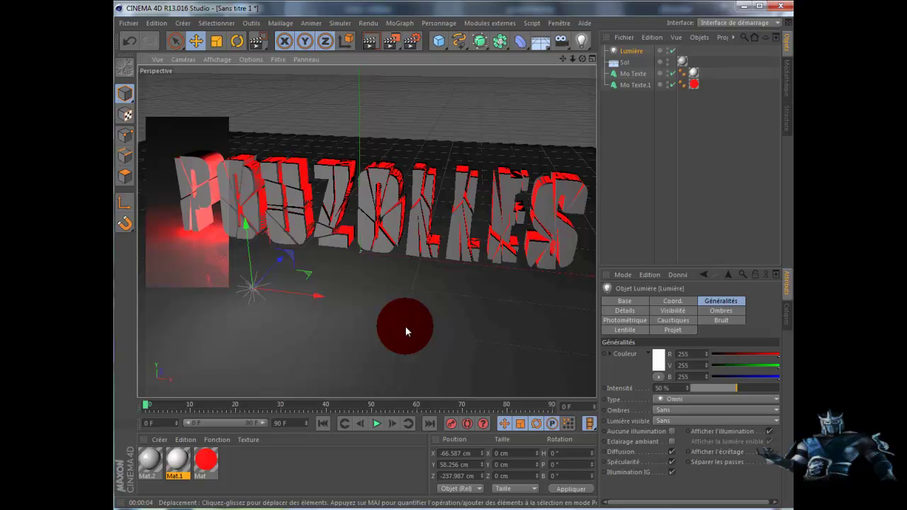
{"action": "left_click_drag", "start_coordinate": [307, 313], "coordinate": [197, 272]}
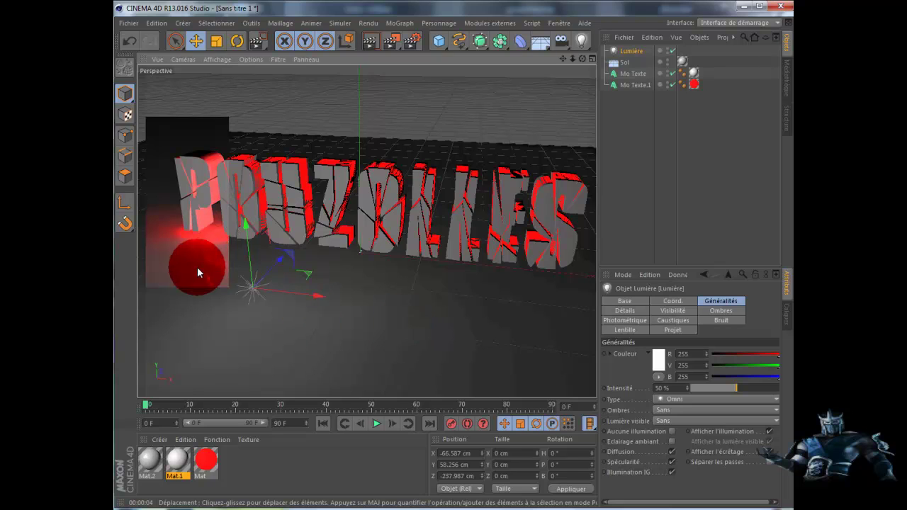
{"action": "left_click_drag", "start_coordinate": [202, 234], "coordinate": [632, 121]}
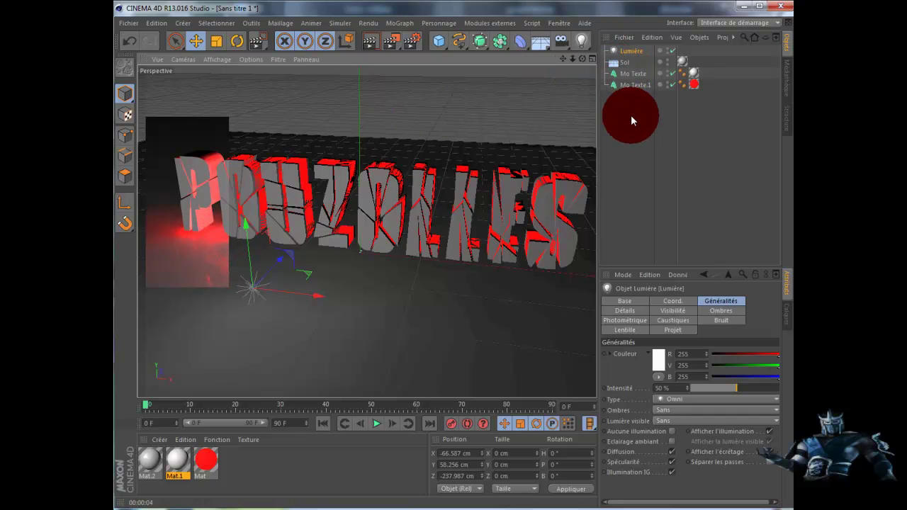
{"action": "left_click", "coordinate": [634, 118]}
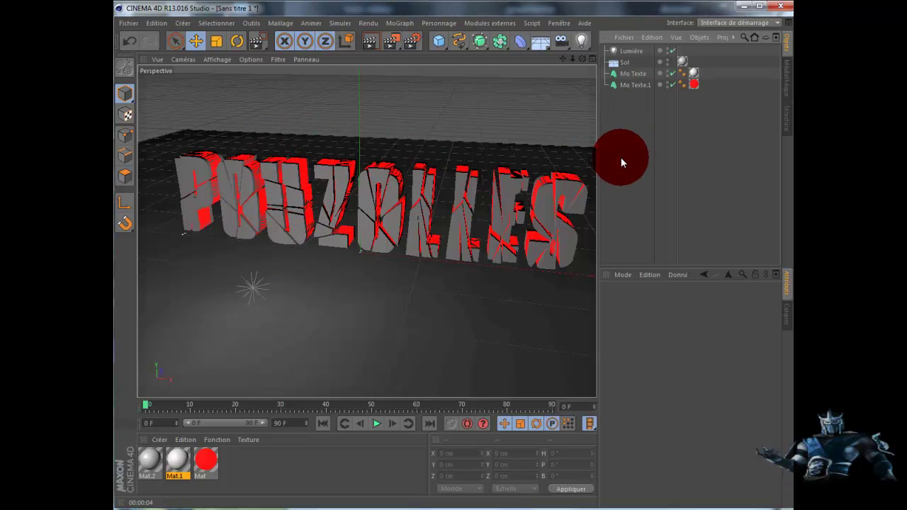
Look through the outer text's line, smoothing, global, caps, object and coordinate settings.
{"action": "left_click", "coordinate": [632, 74]}
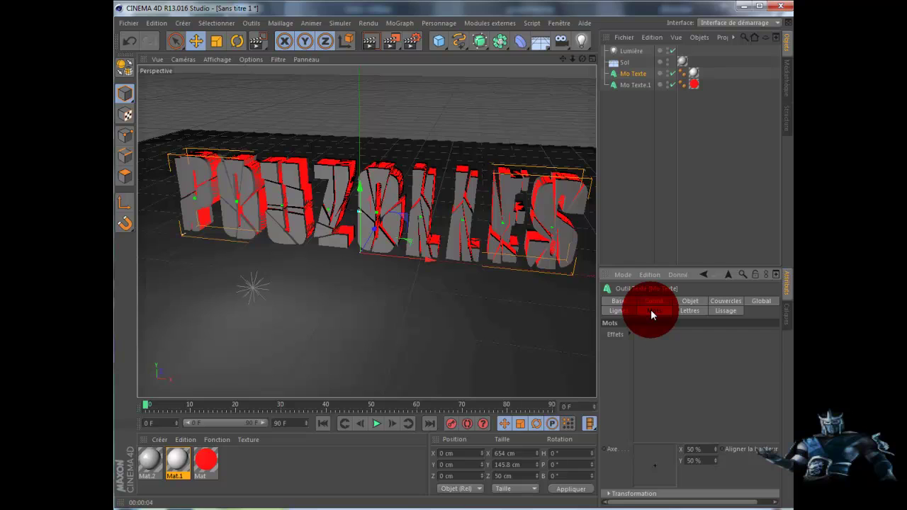
{"action": "left_click", "coordinate": [624, 311]}
{"action": "left_click", "coordinate": [726, 311]}
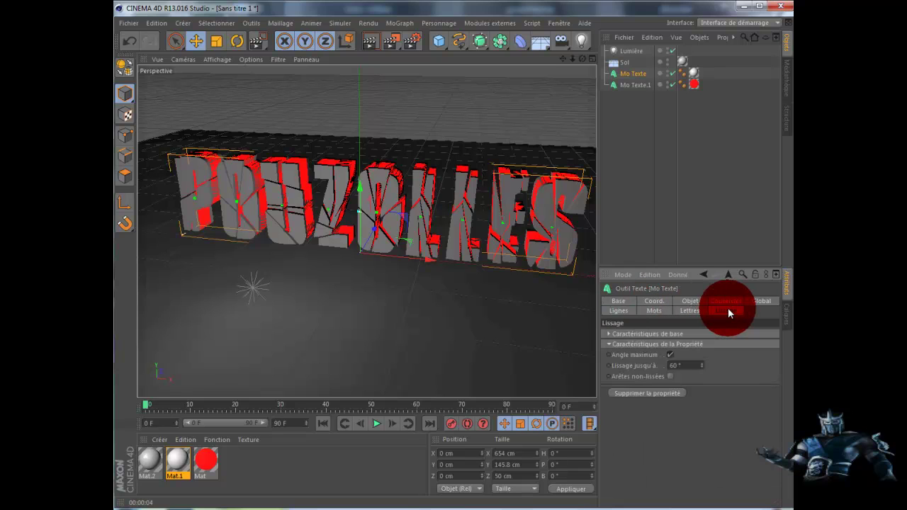
{"action": "left_click", "coordinate": [754, 298]}
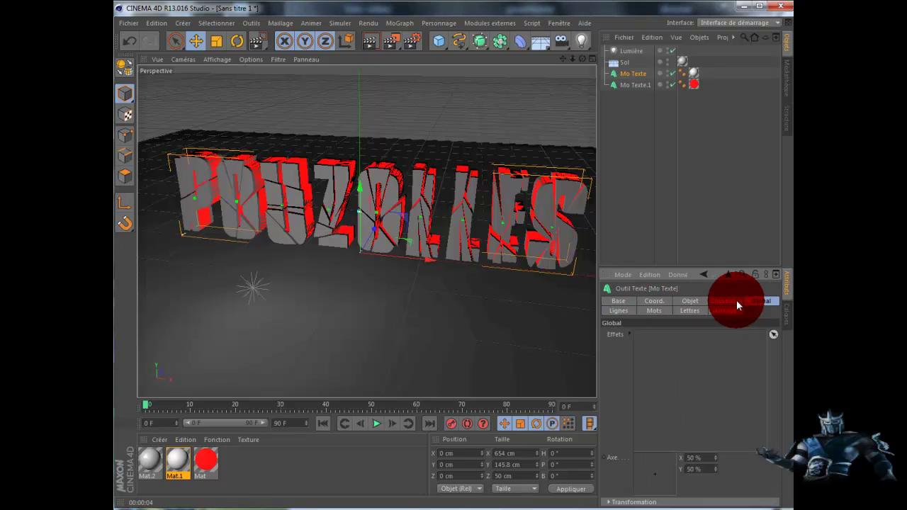
{"action": "left_click", "coordinate": [733, 302]}
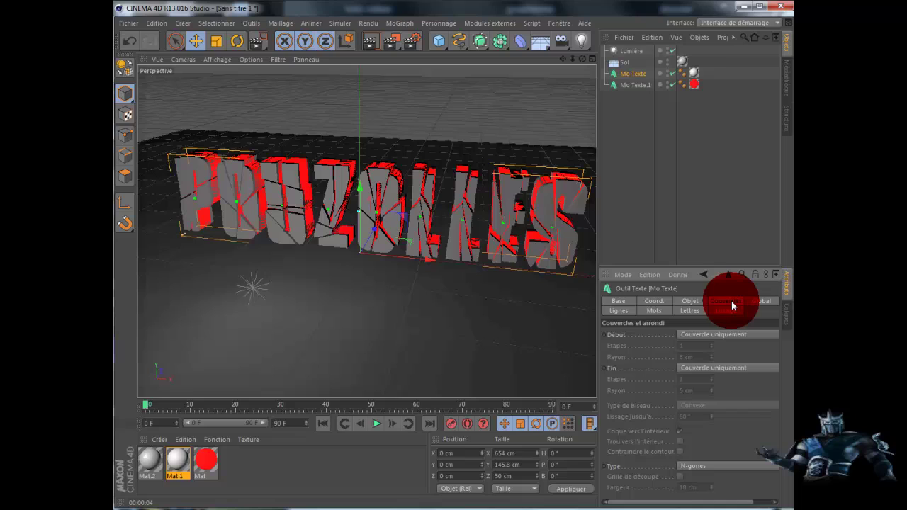
{"action": "left_click", "coordinate": [692, 300]}
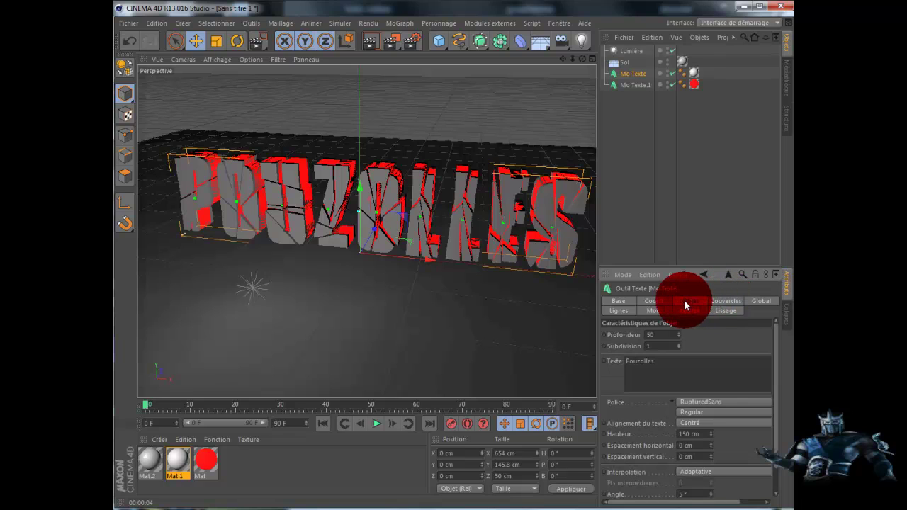
{"action": "left_click", "coordinate": [655, 301]}
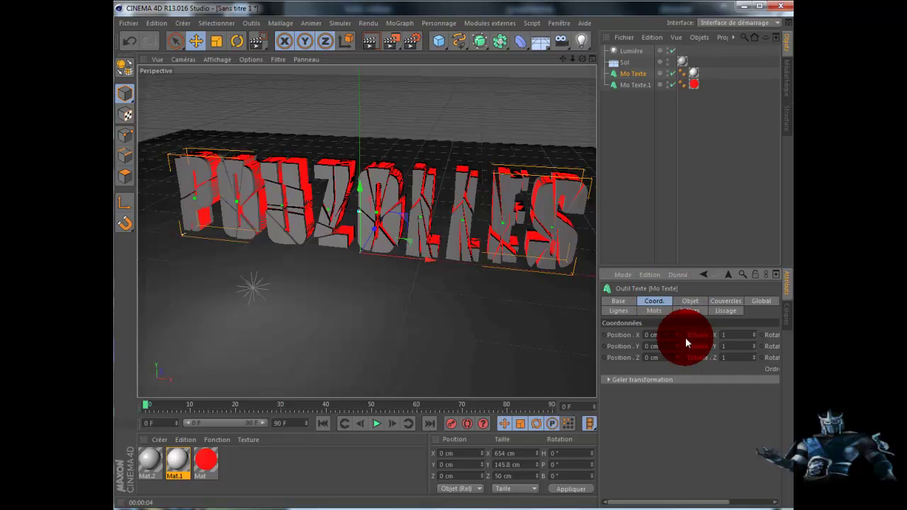